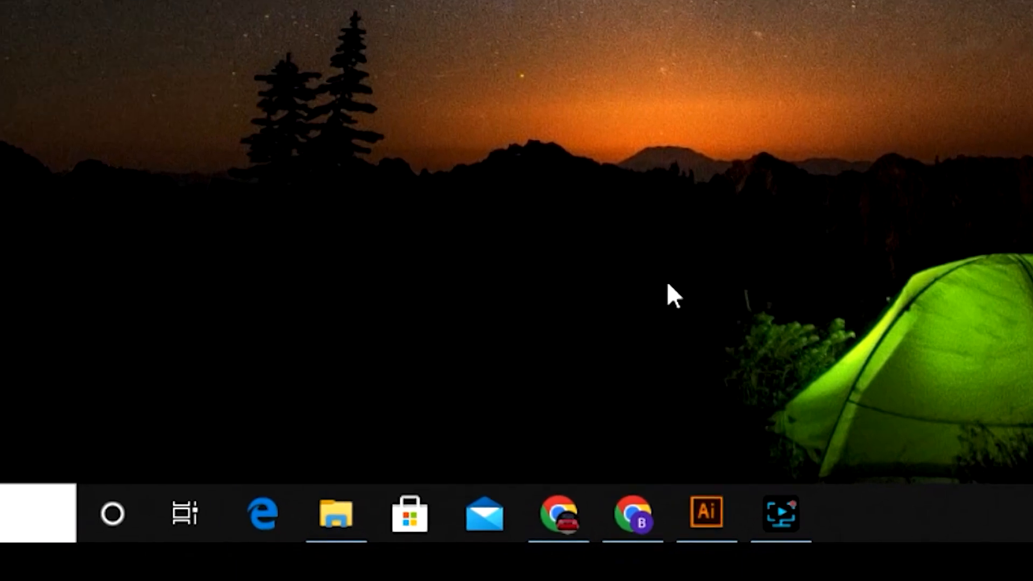
- Switch to Illustrator and place the silver car side-view photo from the Downloads folder into the Untitled-1 document
{"action": "left_click", "coordinate": [715, 511]}
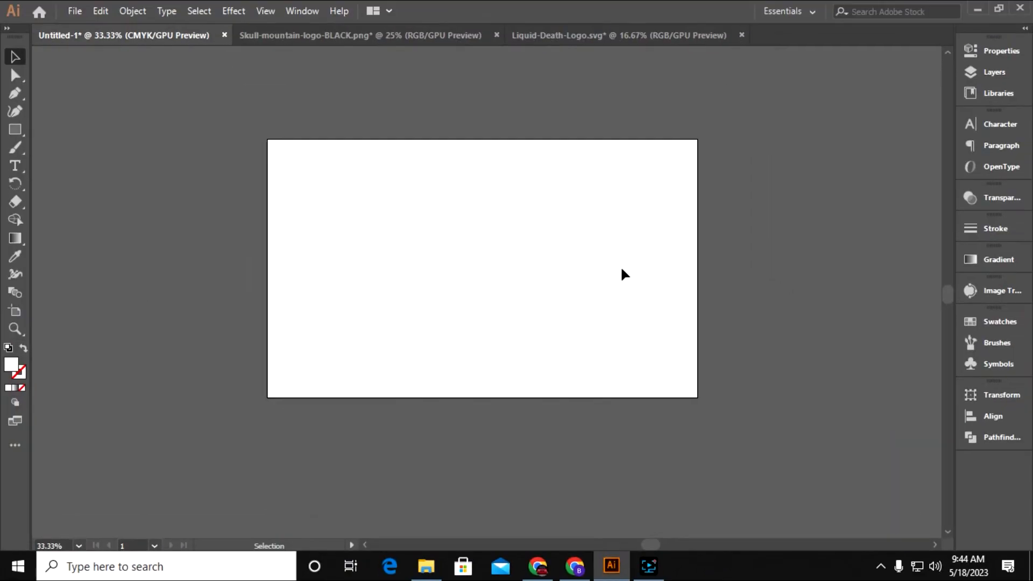
{"action": "left_click_drag", "start_coordinate": [529, 248], "coordinate": [539, 262]}
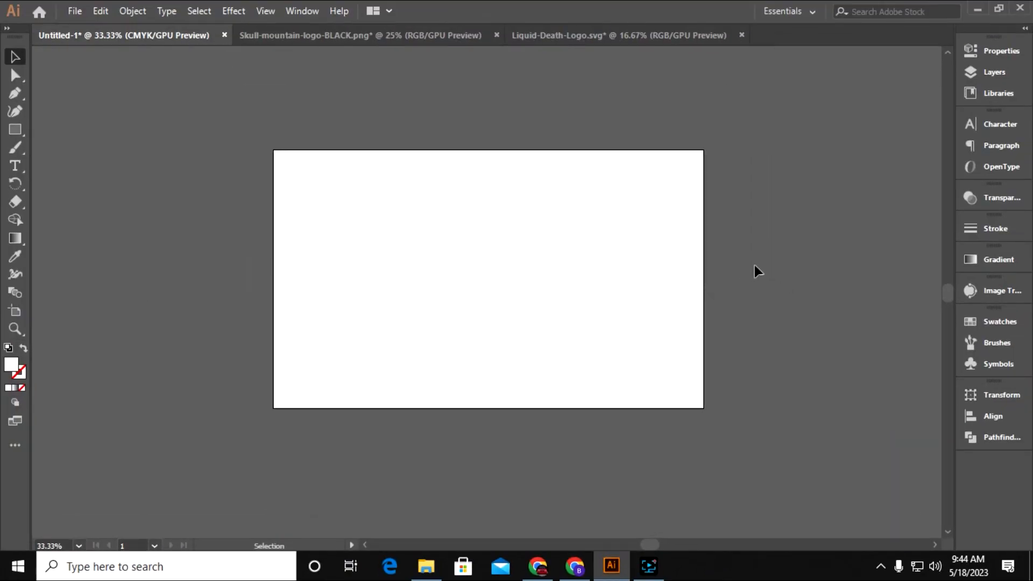
{"action": "left_click", "coordinate": [426, 565]}
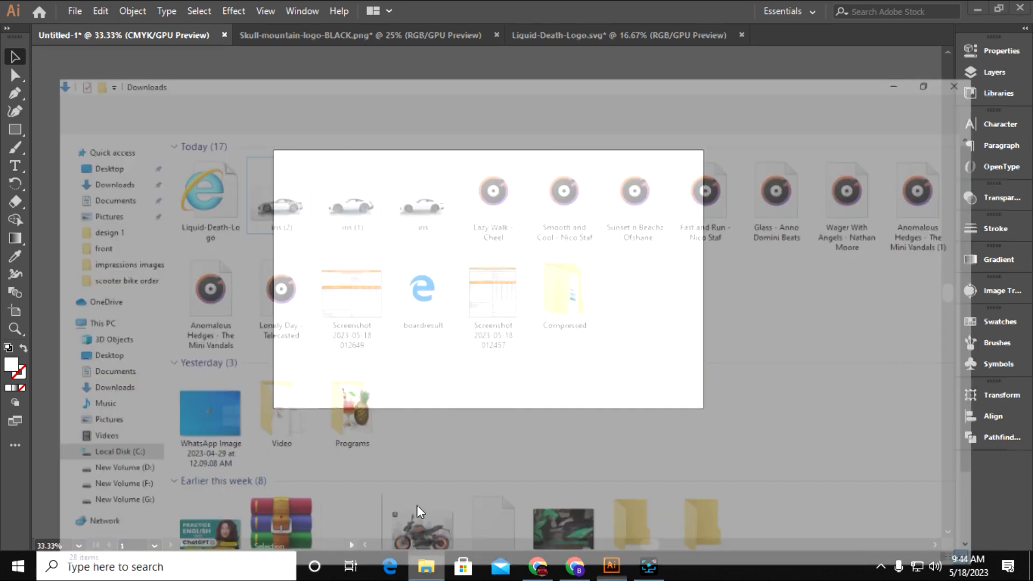
{"action": "left_click_drag", "start_coordinate": [251, 164], "coordinate": [501, 311]}
{"action": "left_click_drag", "start_coordinate": [565, 448], "coordinate": [561, 417]}
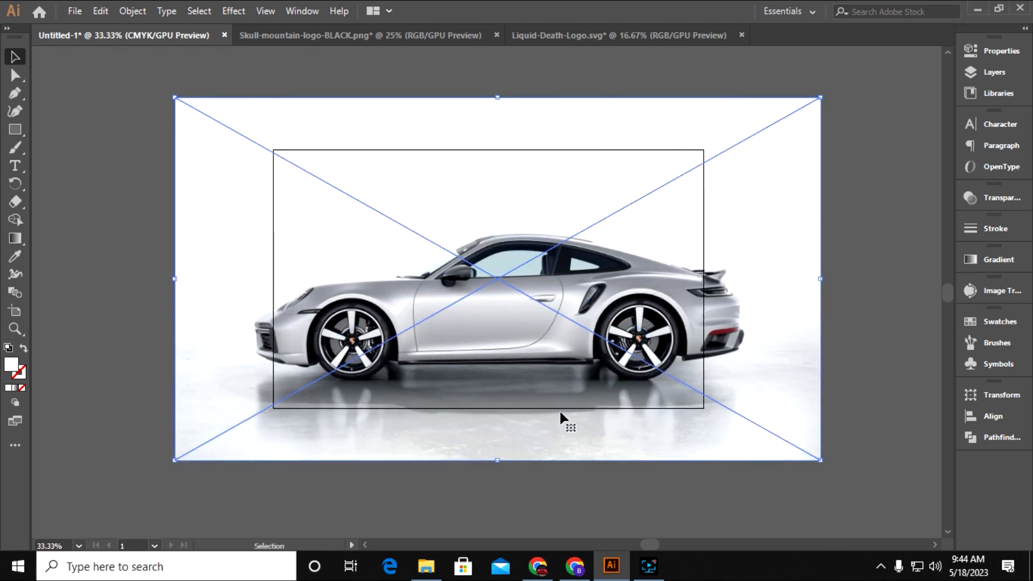
- Scale the car photo down to about 1566 px wide and nudge it left and up to centre the car on the artboard
{"action": "left_click_drag", "start_coordinate": [819, 465], "coordinate": [760, 427]}
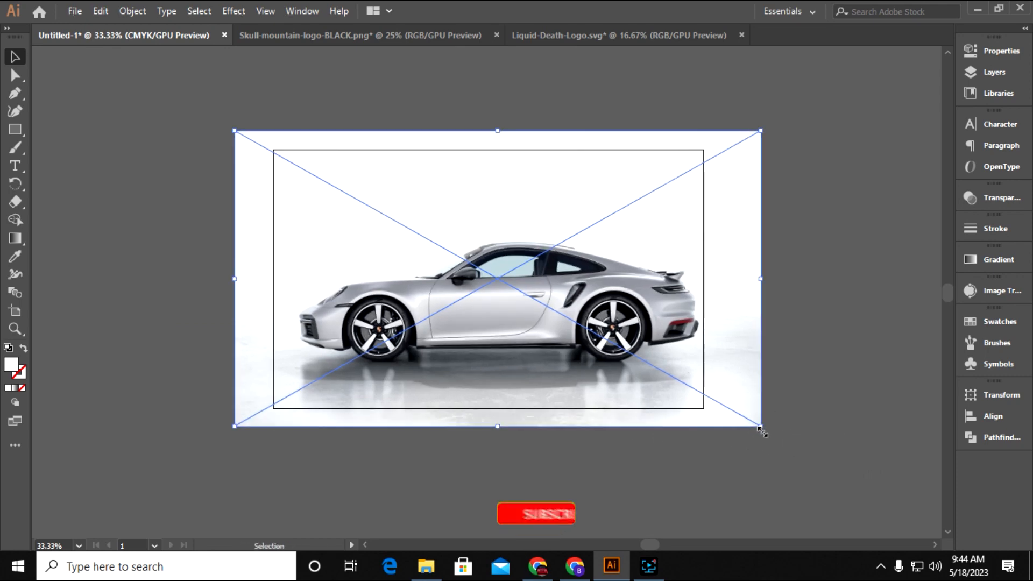
{"action": "key", "text": "shift+Left"}
{"action": "key", "text": "shift+Left"}
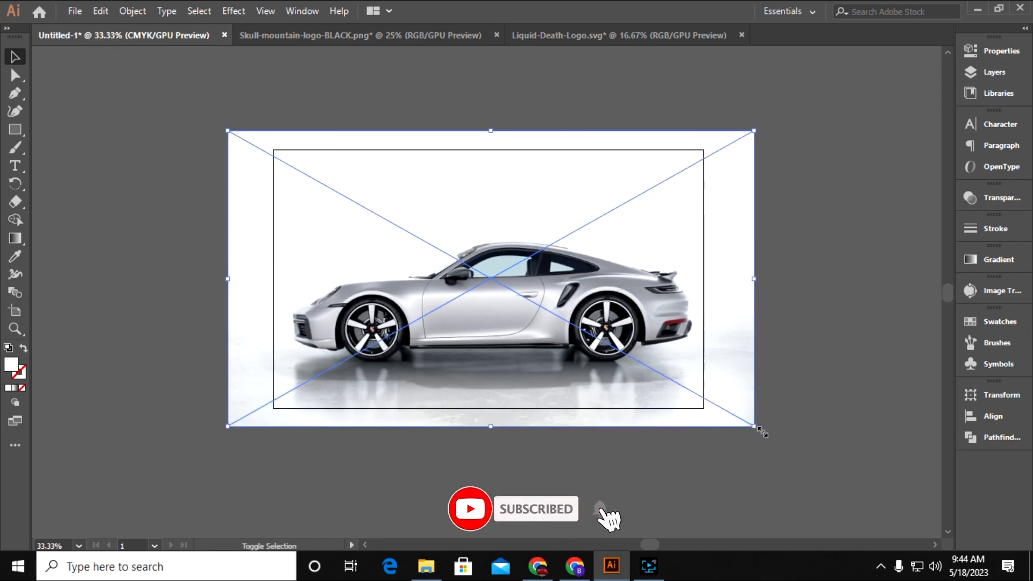
{"action": "key", "text": "shift+Up"}
{"action": "key", "text": "shift+Up"}
{"action": "key", "text": "shift+Up"}
{"action": "key", "text": "shift+Up"}
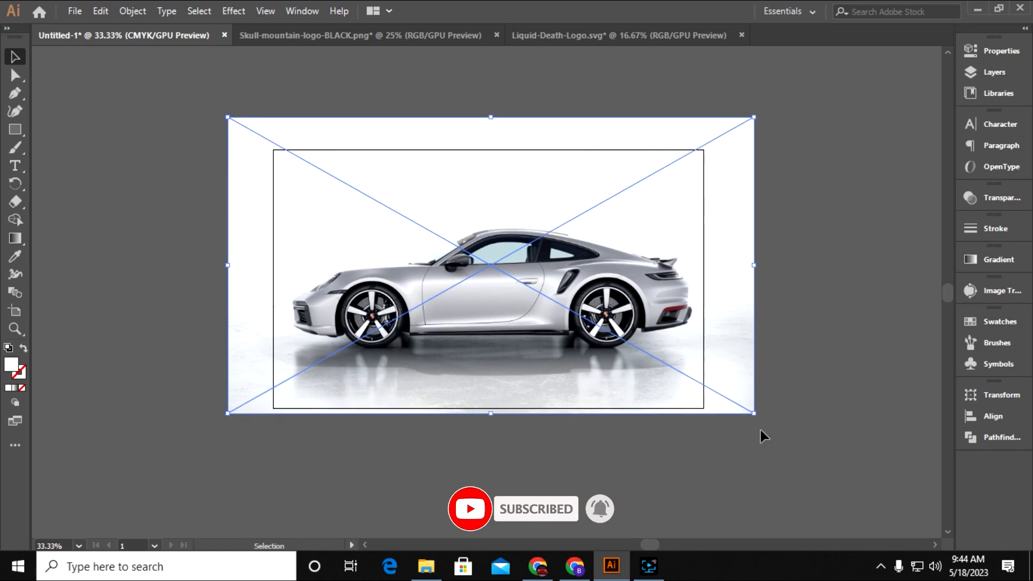
- Embed the linked car photo in the document
{"action": "scroll", "coordinate": [694, 478], "scroll_direction": "right", "scroll_amount": 2}
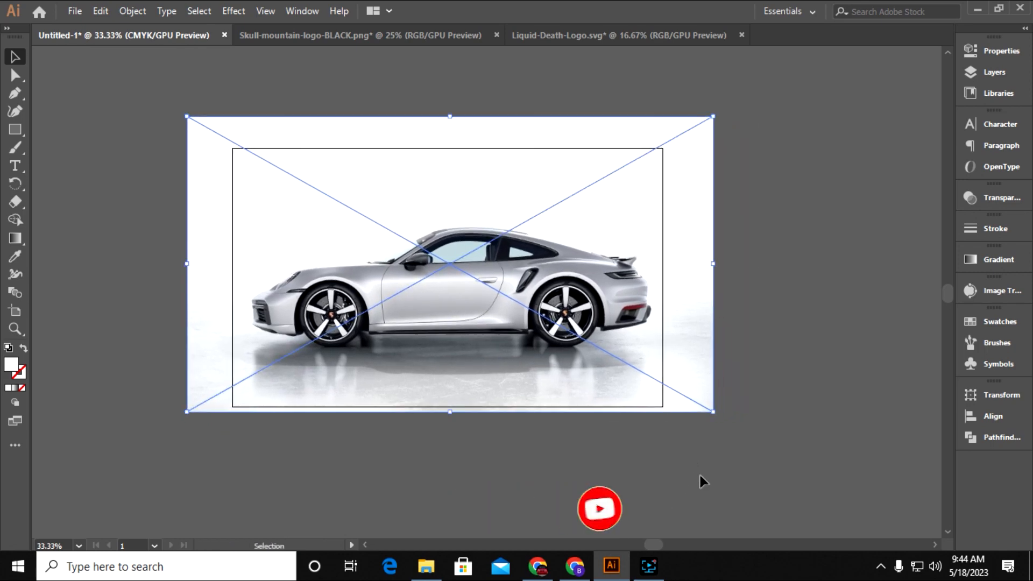
{"action": "left_click", "coordinate": [987, 54]}
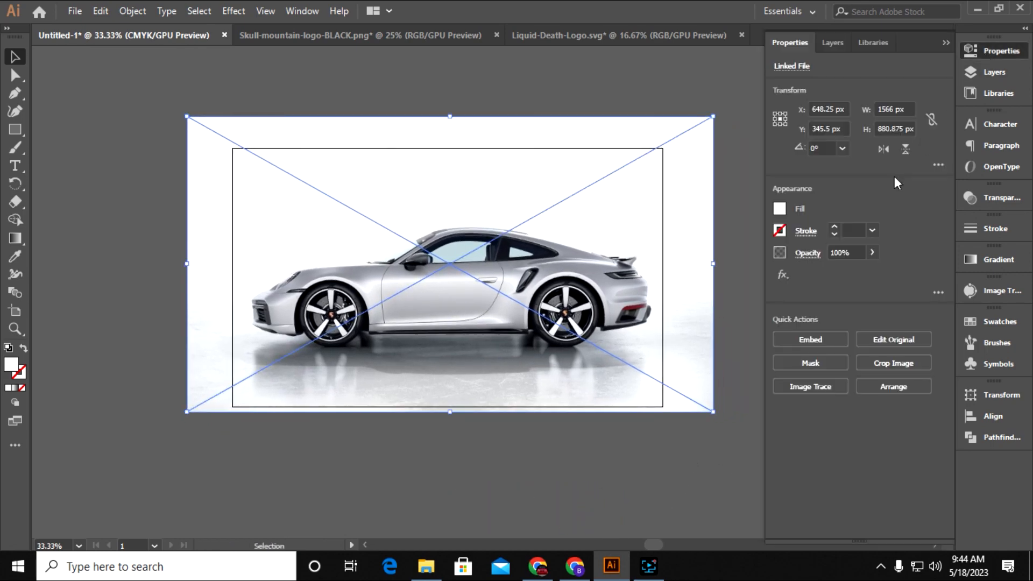
{"action": "left_click", "coordinate": [828, 338]}
{"action": "left_click", "coordinate": [739, 448]}
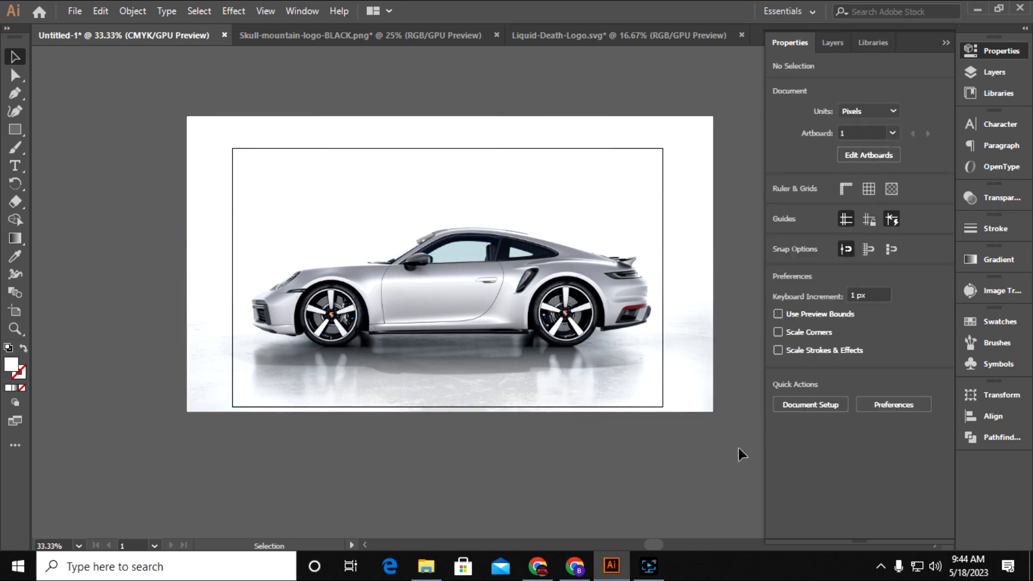
{"action": "left_click", "coordinate": [945, 41]}
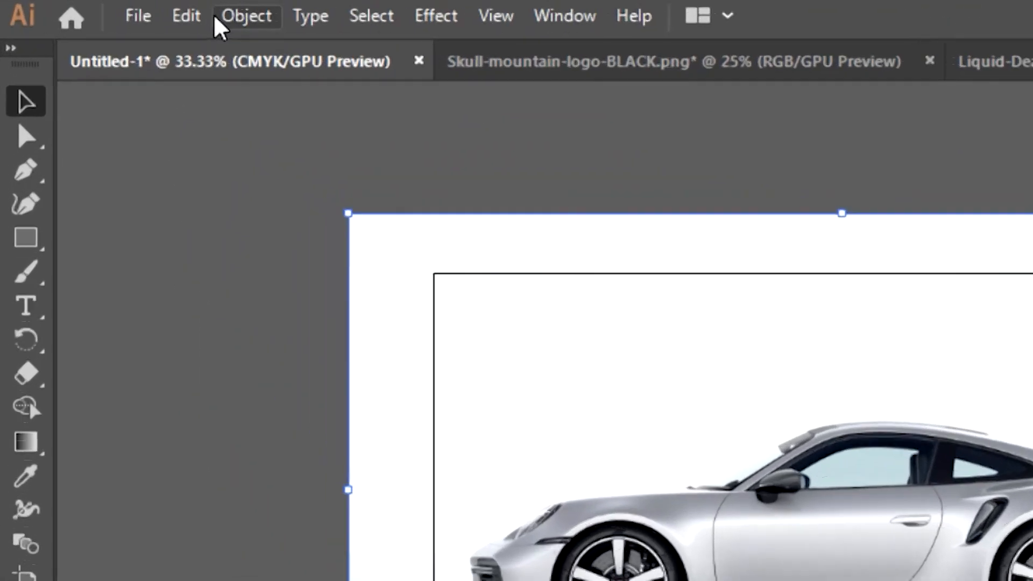
- Lock the selected car photo in place
{"action": "left_click", "coordinate": [133, 11]}
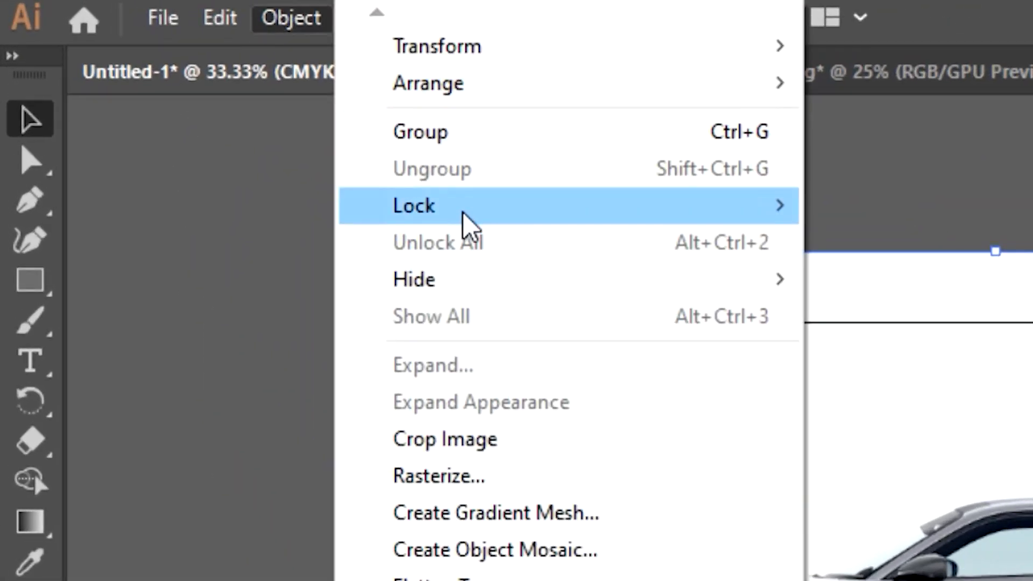
{"action": "mouse_move", "coordinate": [498, 226]}
{"action": "left_click", "coordinate": [839, 207]}
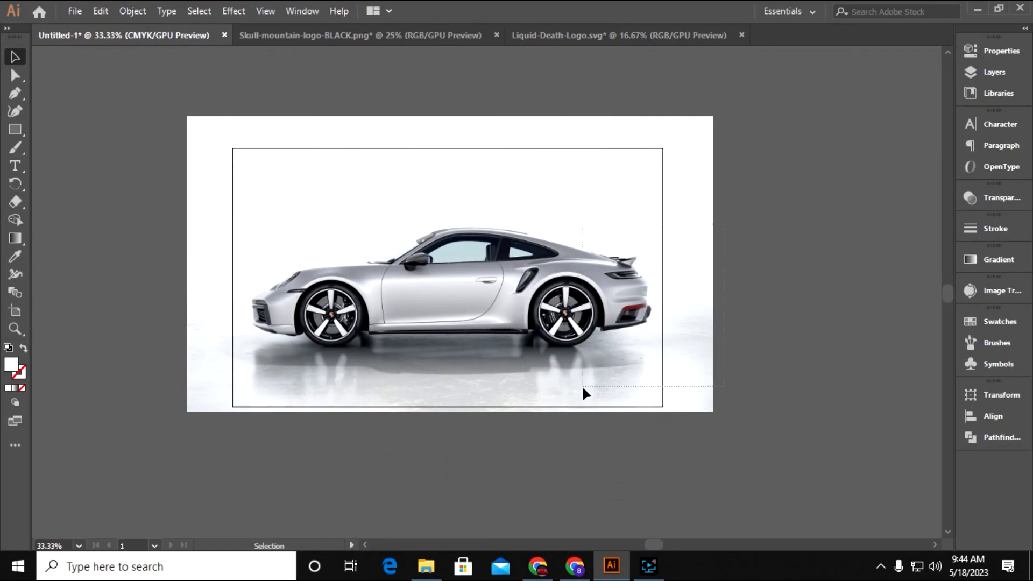
- Start a Pen tool path curving around the tip of the car's front bumper and set its fill to none
{"action": "key", "text": "ctrl+plus"}
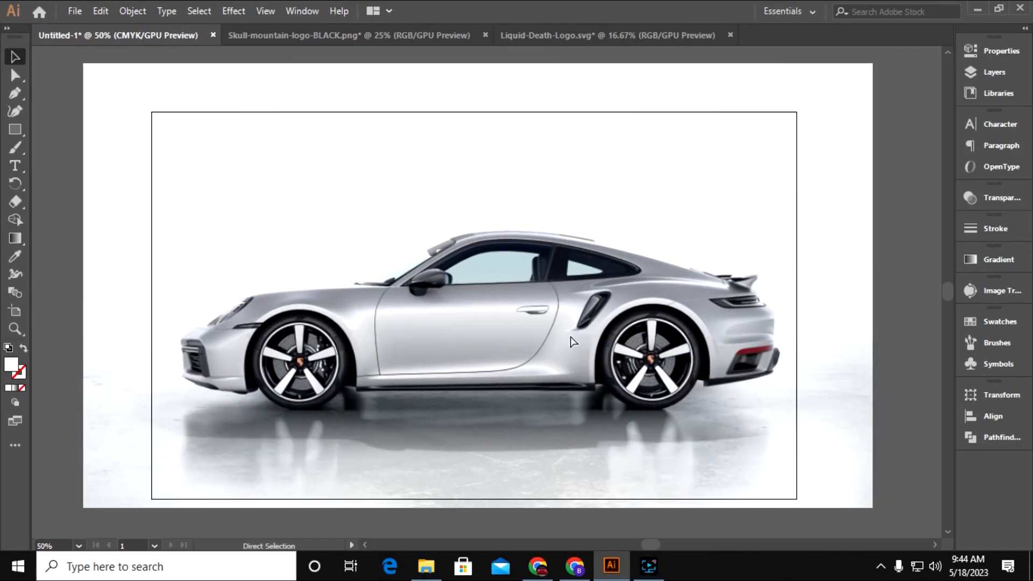
{"action": "key", "text": "ctrl+plus"}
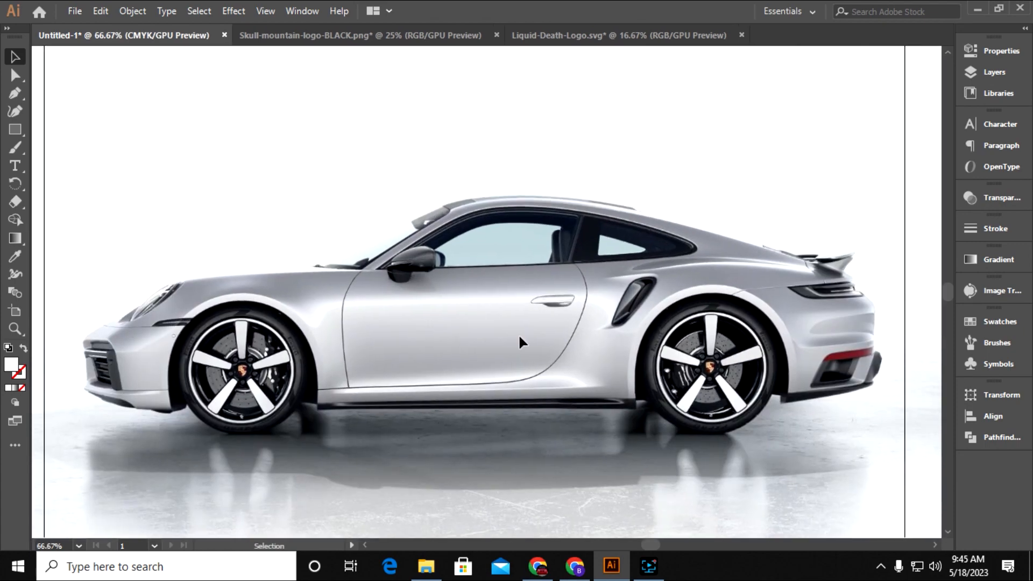
{"action": "left_click_drag", "start_coordinate": [287, 351], "coordinate": [420, 320]}
{"action": "key", "text": "ctrl+plus"}
{"action": "key", "text": "ctrl+plus"}
{"action": "left_click_drag", "start_coordinate": [224, 336], "coordinate": [416, 334]}
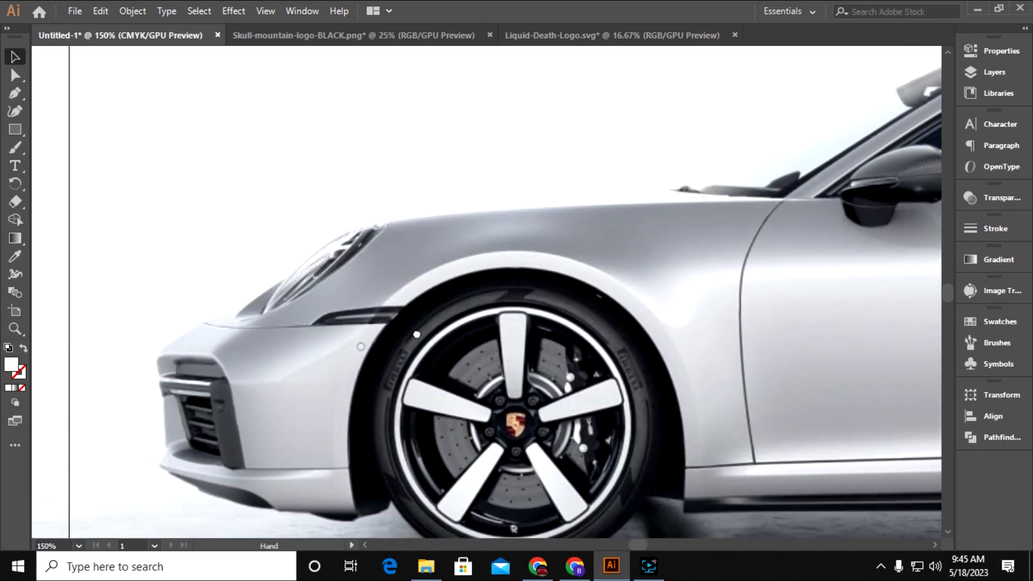
{"action": "key", "text": "ctrl+plus"}
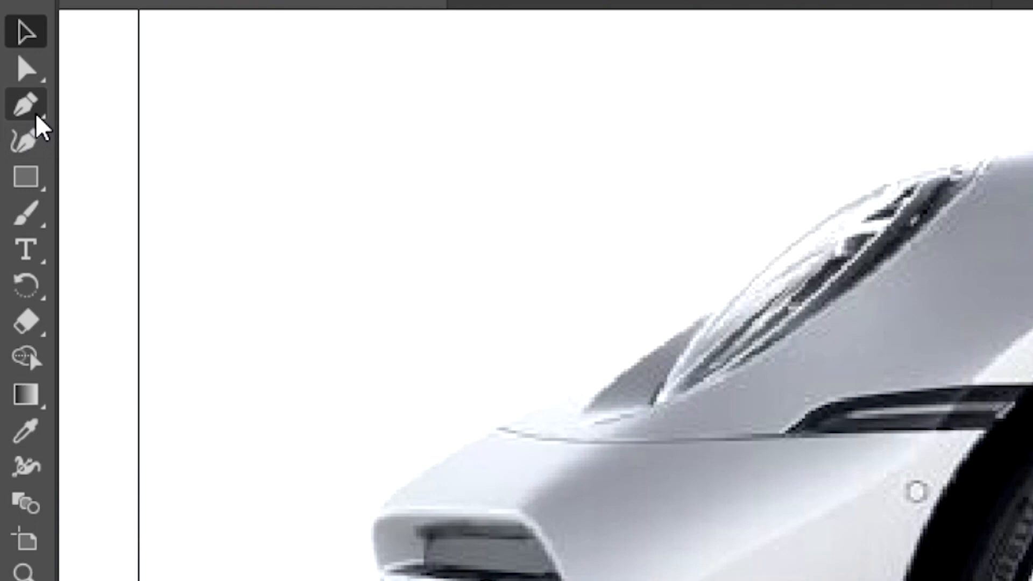
{"action": "left_click", "coordinate": [36, 116]}
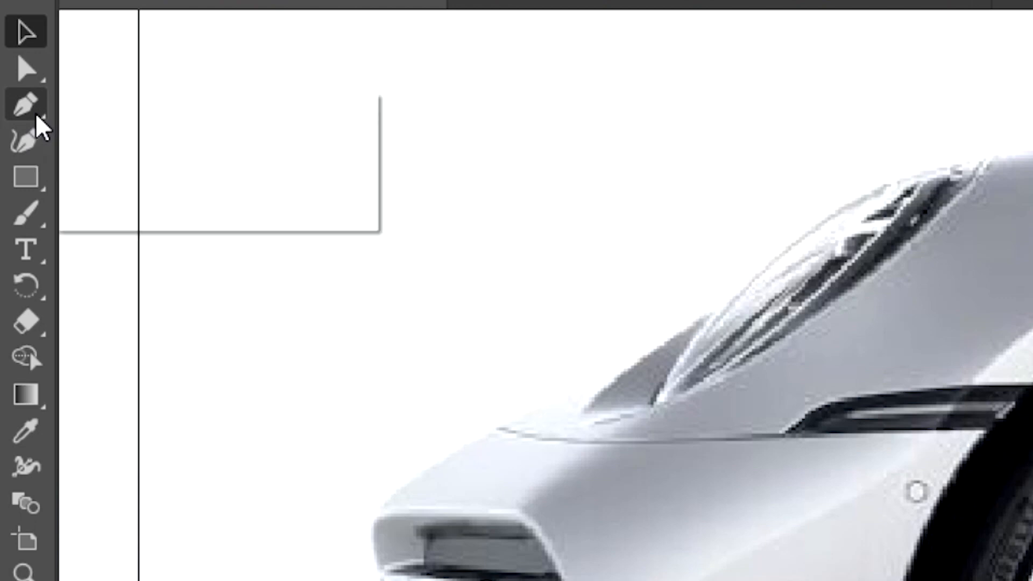
{"action": "left_click", "coordinate": [95, 114]}
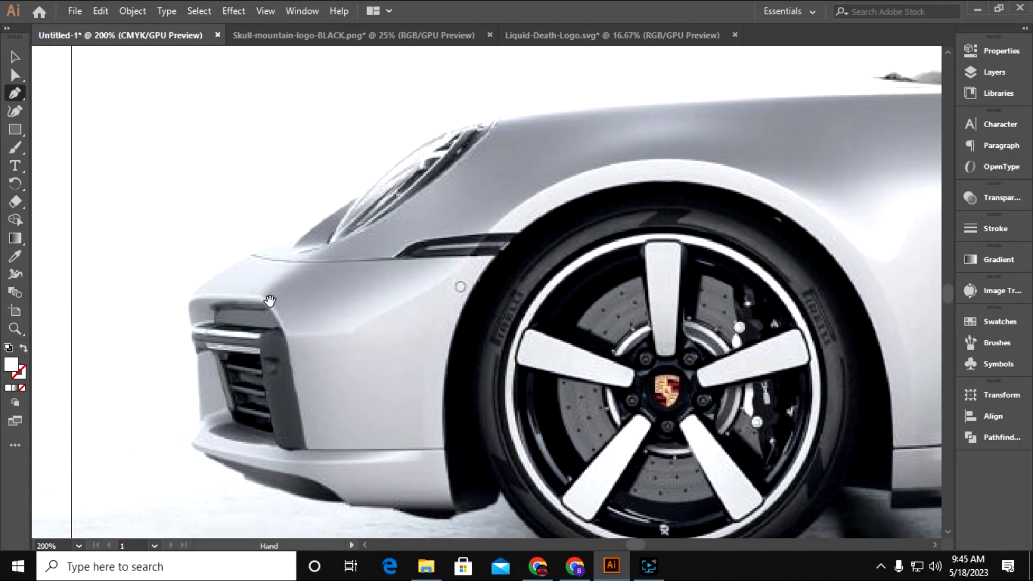
{"action": "left_click_drag", "start_coordinate": [267, 295], "coordinate": [257, 335]}
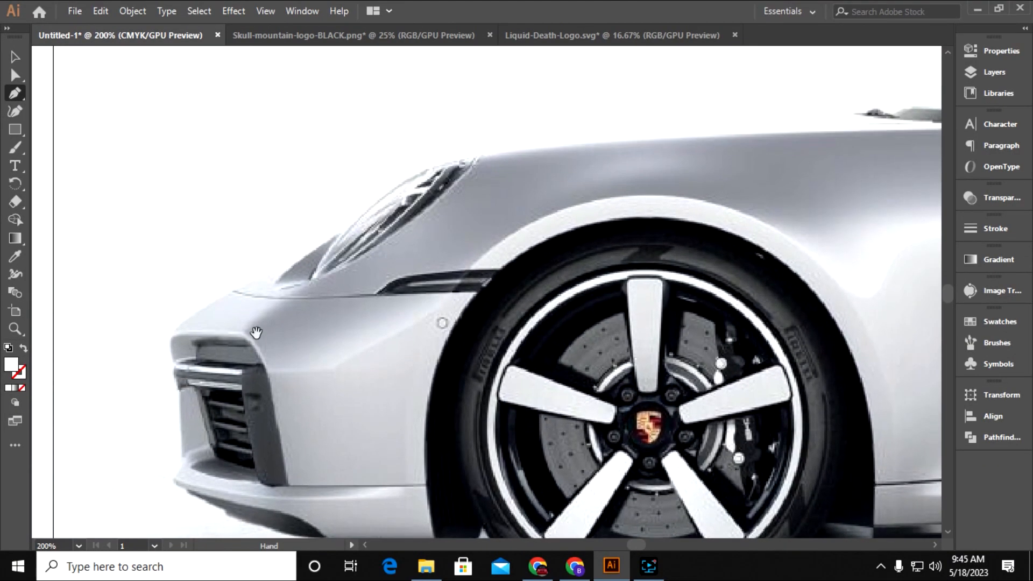
{"action": "left_click", "coordinate": [171, 359]}
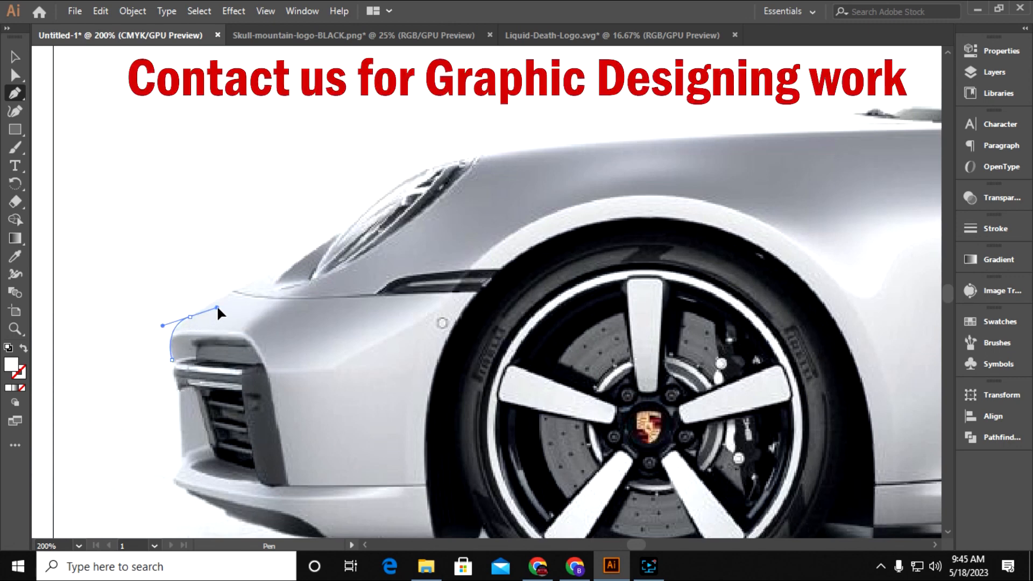
{"action": "left_click", "coordinate": [22, 388]}
- Extend the path up the front bumper's top edge to the headlight, and down to the headlight's lower front corner
{"action": "scroll", "coordinate": [242, 349], "scroll_direction": "up", "scroll_amount": 3}
{"action": "scroll", "coordinate": [242, 349], "scroll_direction": "right", "scroll_amount": 2}
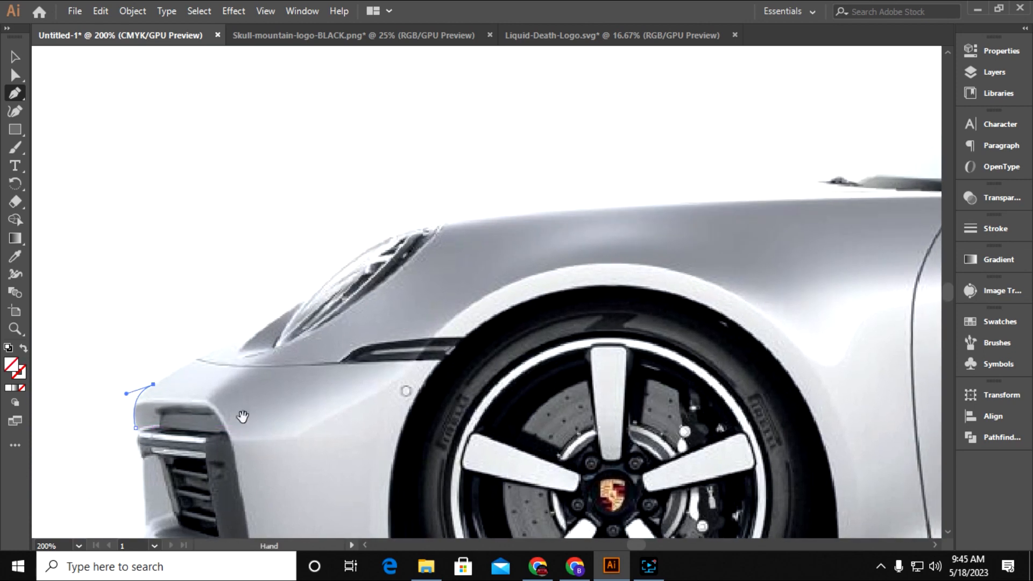
{"action": "left_click_drag", "start_coordinate": [301, 318], "coordinate": [300, 316]}
{"action": "left_click", "coordinate": [250, 335]}
{"action": "key", "text": "space"}
{"action": "left_click_drag", "start_coordinate": [316, 354], "coordinate": [261, 406]}
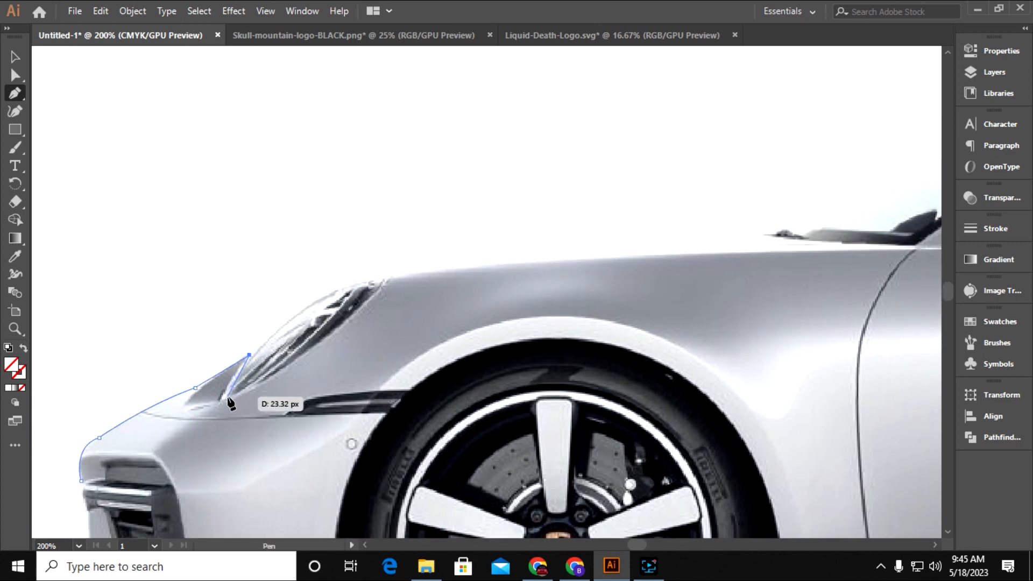
{"action": "left_click_drag", "start_coordinate": [246, 399], "coordinate": [251, 383]}
- Trace the headlight's lower edge to its rear tip and continue the path along the hood line towards the windshield
{"action": "left_click_drag", "start_coordinate": [235, 397], "coordinate": [392, 256]}
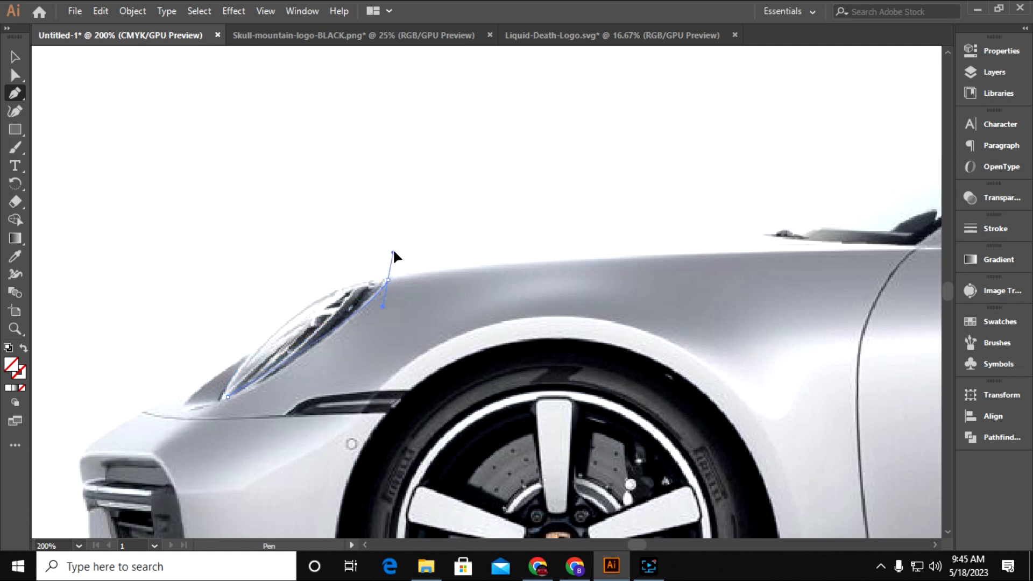
{"action": "left_click_drag", "start_coordinate": [438, 219], "coordinate": [438, 219]}
{"action": "left_click", "coordinate": [388, 280]}
{"action": "left_click_drag", "start_coordinate": [857, 299], "coordinate": [687, 341]}
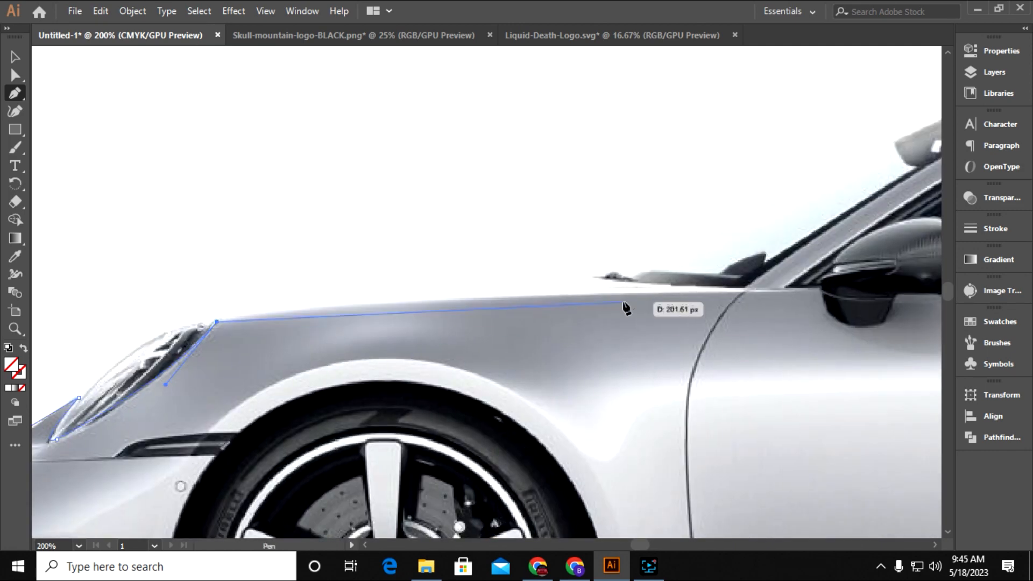
{"action": "left_click_drag", "start_coordinate": [572, 294], "coordinate": [841, 290]}
{"action": "left_click", "coordinate": [572, 294]}
{"action": "left_click_drag", "start_coordinate": [651, 353], "coordinate": [456, 364]}
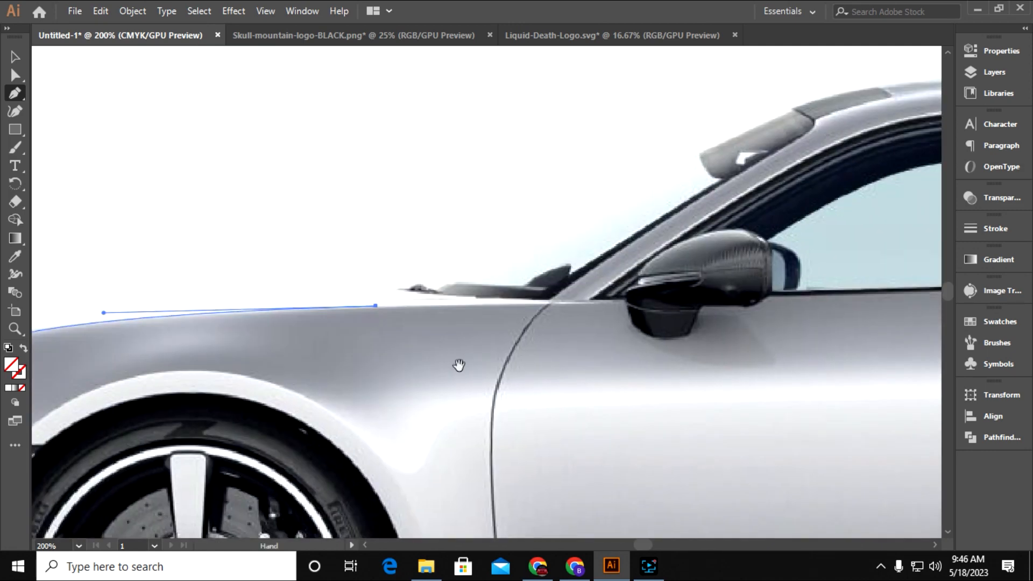
- Continue the path to the windshield base and up the windshield pillar to the front edge of the roof trim
{"action": "left_click", "coordinate": [546, 300]}
{"action": "left_click_drag", "start_coordinate": [547, 300], "coordinate": [286, 369]}
{"action": "left_click", "coordinate": [607, 170]}
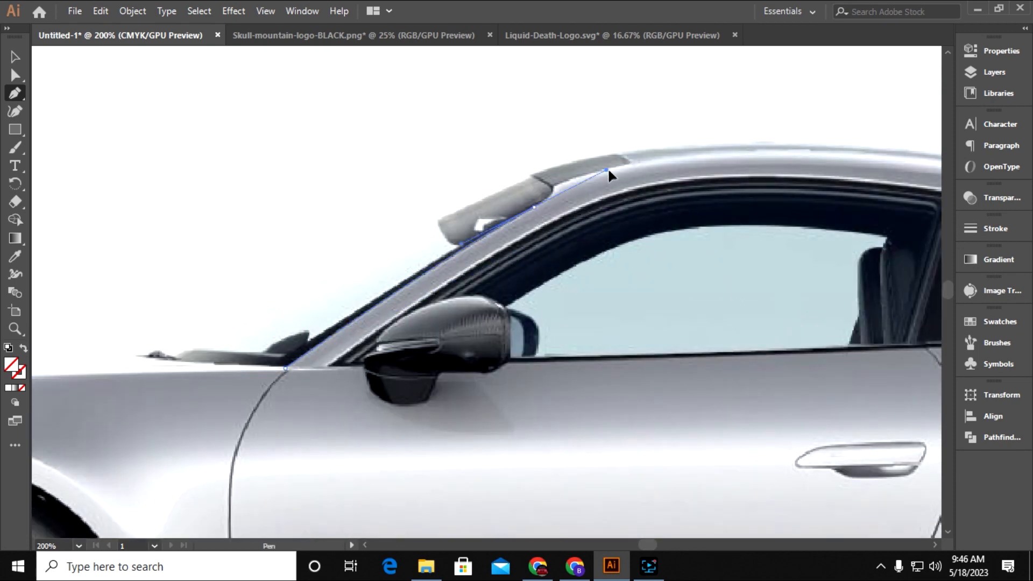
{"action": "left_click_drag", "start_coordinate": [632, 154], "coordinate": [634, 151]}
{"action": "left_click", "coordinate": [534, 207]}
{"action": "left_click_drag", "start_coordinate": [552, 189], "coordinate": [424, 310]}
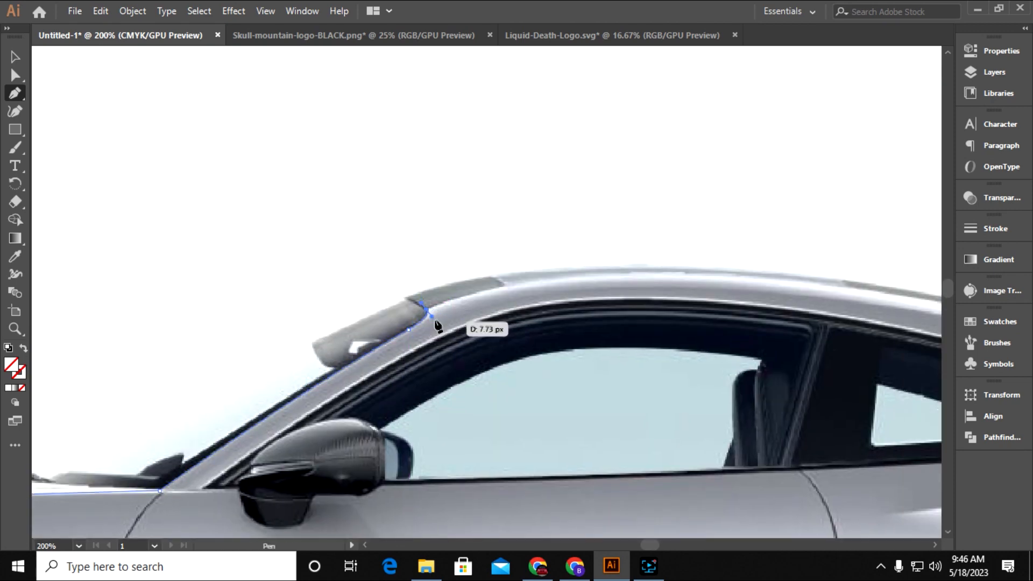
- Trace the lower edge of the dark front roof trim and bring the path up onto the roofline
{"action": "scroll", "coordinate": [422, 317], "scroll_direction": "down", "scroll_amount": 3}
{"action": "scroll", "coordinate": [422, 318], "scroll_direction": "right", "scroll_amount": 5}
{"action": "left_click_drag", "start_coordinate": [270, 212], "coordinate": [326, 267]}
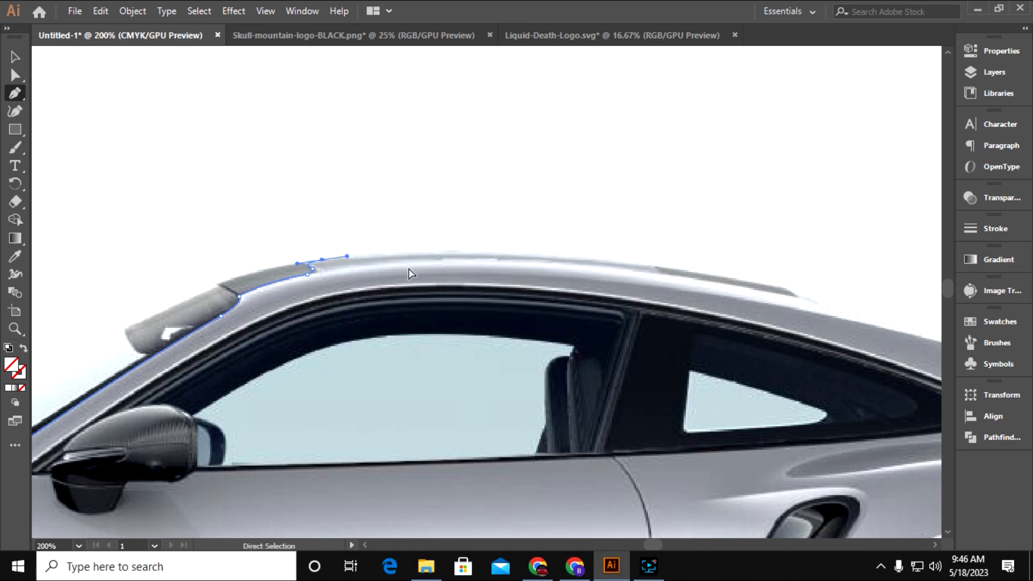
{"action": "key", "text": "ctrl+equal"}
{"action": "left_click_drag", "start_coordinate": [369, 256], "coordinate": [397, 256]}
- Trace the curved roofline from the front trim to the rear end of the dark roof strip
{"action": "key", "text": "ctrl+minus"}
{"action": "key", "text": "ctrl+minus"}
{"action": "left_click_drag", "start_coordinate": [549, 347], "coordinate": [428, 294]}
{"action": "key", "text": "ctrl+equal"}
{"action": "left_click_drag", "start_coordinate": [664, 268], "coordinate": [282, 111]}
{"action": "left_click_drag", "start_coordinate": [603, 303], "coordinate": [570, 277]}
{"action": "left_click_drag", "start_coordinate": [727, 308], "coordinate": [760, 389]}
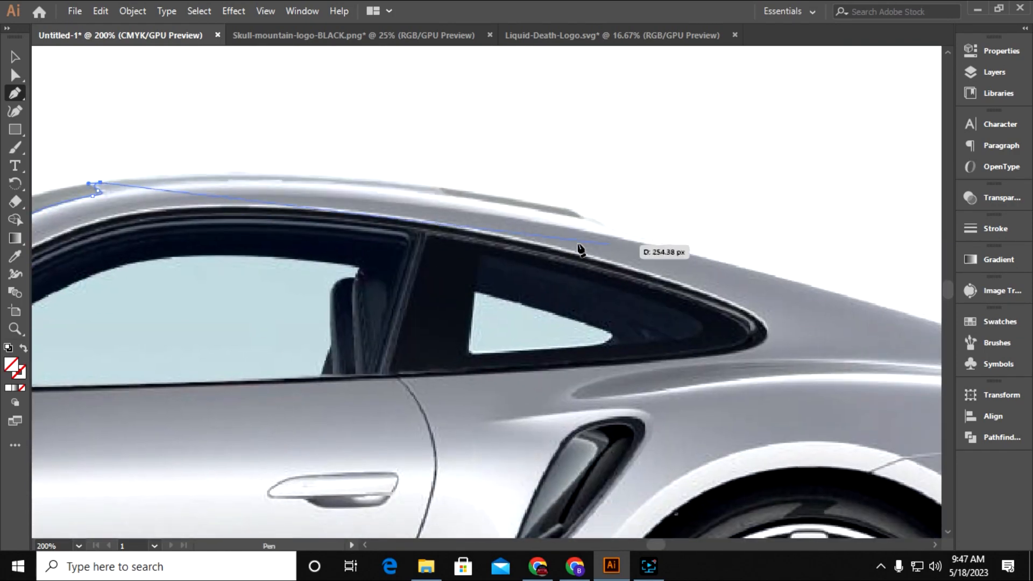
{"action": "left_click_drag", "start_coordinate": [500, 198], "coordinate": [516, 214]}
{"action": "left_click", "coordinate": [501, 198]}
{"action": "left_click_drag", "start_coordinate": [387, 167], "coordinate": [401, 180]}
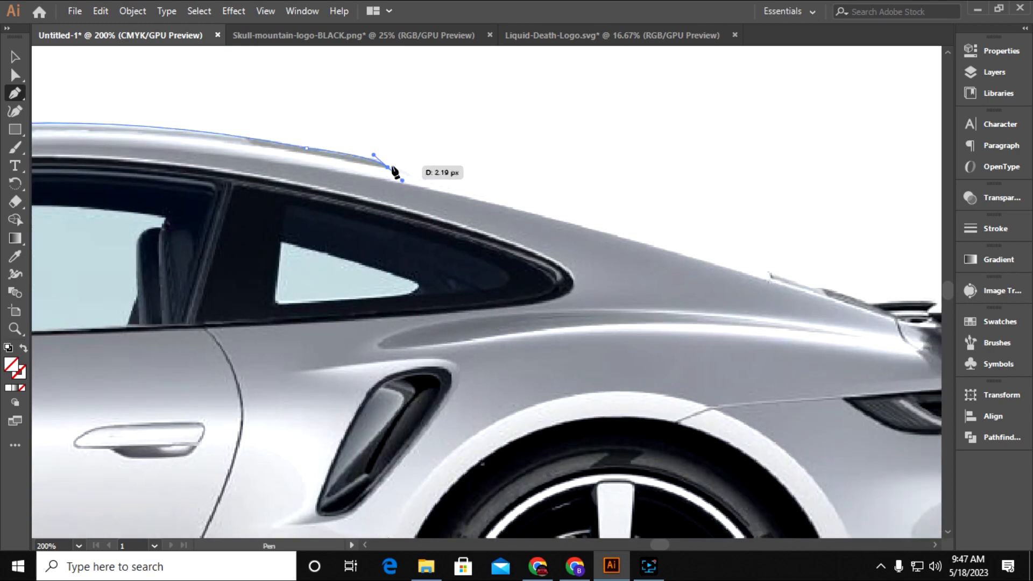
{"action": "left_click", "coordinate": [388, 168]}
- Trace the sloping rear roofline above the side window down to the area in front of the spoiler
{"action": "left_click_drag", "start_coordinate": [648, 253], "coordinate": [487, 215]}
{"action": "left_click", "coordinate": [367, 173]}
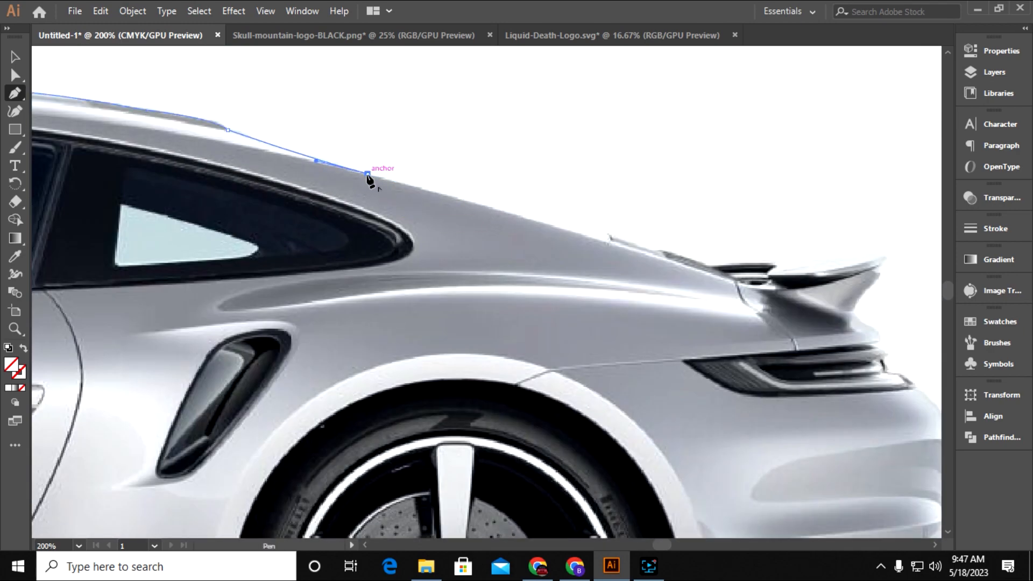
{"action": "left_click", "coordinate": [368, 174]}
{"action": "left_click_drag", "start_coordinate": [675, 274], "coordinate": [498, 269]}
{"action": "left_click", "coordinate": [499, 257]}
{"action": "left_click_drag", "start_coordinate": [542, 297], "coordinate": [320, 314]}
{"action": "left_click_drag", "start_coordinate": [320, 384], "coordinate": [446, 390]}
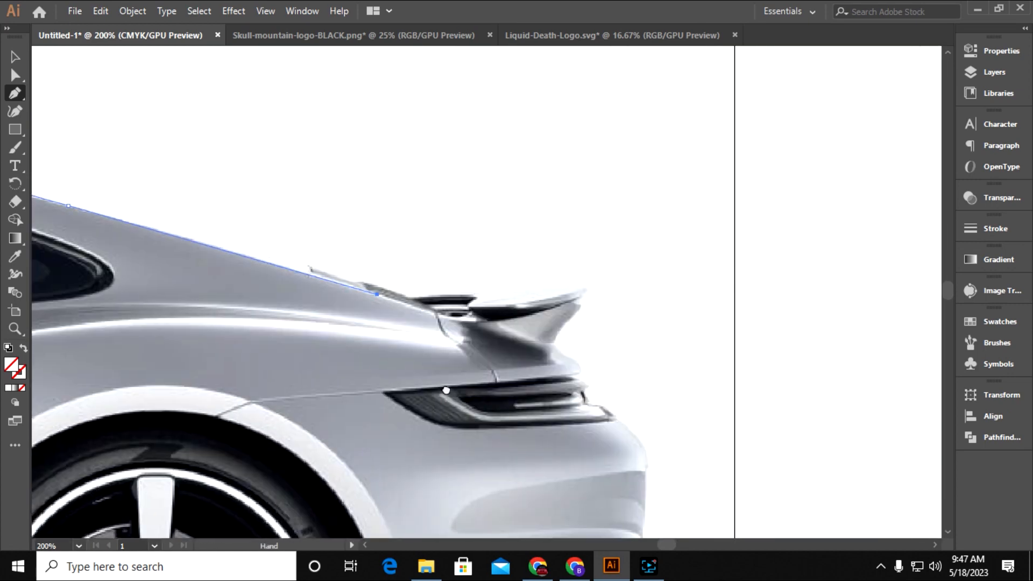
- Trace around the raised rear spoiler and down its back edge to the top of the tail light
{"action": "left_click", "coordinate": [429, 323], "text": "ctrl"}
{"action": "left_click_drag", "start_coordinate": [358, 281], "coordinate": [335, 318]}
{"action": "left_click", "coordinate": [407, 297]}
{"action": "left_click_drag", "start_coordinate": [492, 306], "coordinate": [544, 311]}
{"action": "left_click_drag", "start_coordinate": [508, 342], "coordinate": [545, 273]}
{"action": "left_click_drag", "start_coordinate": [534, 276], "coordinate": [554, 268]}
{"action": "left_click_drag", "start_coordinate": [520, 301], "coordinate": [521, 224]}
{"action": "left_click", "coordinate": [525, 318]}
{"action": "left_click", "coordinate": [553, 218]}
{"action": "left_click_drag", "start_coordinate": [558, 307], "coordinate": [590, 243]}
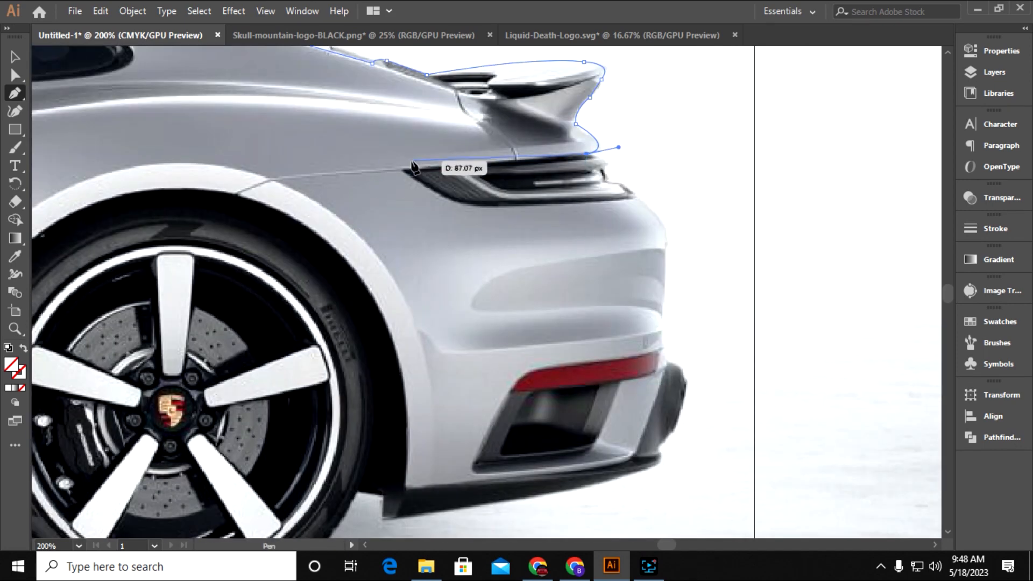
- Trace the tail light's upper edge to its front tip and along its lower edge to the rear corner
{"action": "left_click_drag", "start_coordinate": [421, 169], "coordinate": [430, 188]}
{"action": "left_click", "coordinate": [421, 168]}
{"action": "left_click", "coordinate": [411, 176]}
{"action": "left_click_drag", "start_coordinate": [502, 207], "coordinate": [330, 141]}
{"action": "left_click", "coordinate": [287, 142]}
{"action": "mouse_move", "coordinate": [418, 165]}
{"action": "left_mouse_down"}
{"action": "mouse_move", "coordinate": [309, 201]}
{"action": "mouse_move", "coordinate": [377, 161]}
{"action": "mouse_move", "coordinate": [412, 162]}
{"action": "left_mouse_up"}
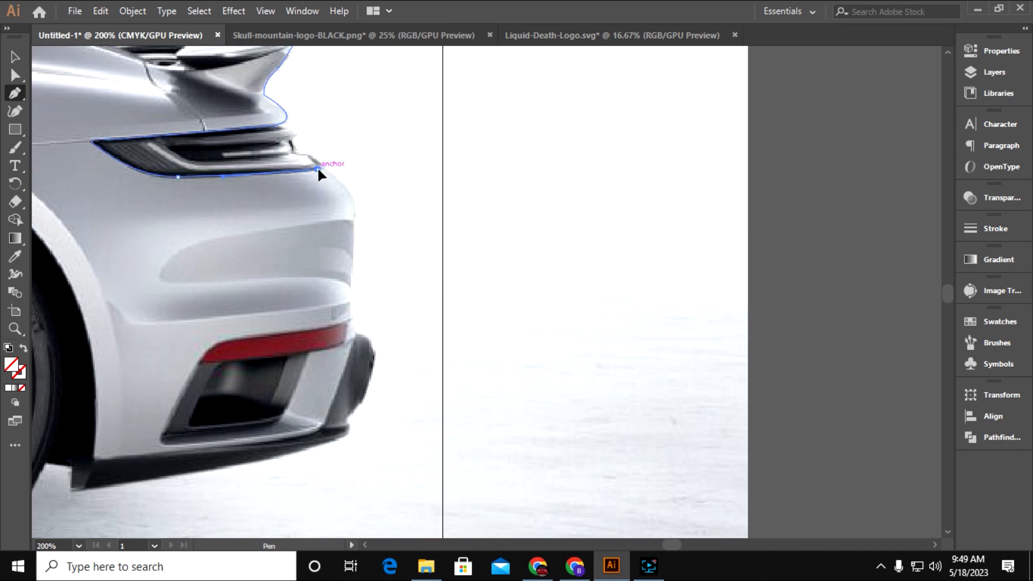
- Trace the rear bumper's outer edge from the tail light's rear corner down to the top of the exhaust tip
{"action": "left_click", "coordinate": [319, 169]}
{"action": "left_click_drag", "start_coordinate": [320, 171], "coordinate": [259, 238]}
{"action": "left_click_drag", "start_coordinate": [293, 278], "coordinate": [295, 315]}
{"action": "left_click", "coordinate": [294, 278]}
{"action": "left_click_drag", "start_coordinate": [294, 280], "coordinate": [419, 144]}
{"action": "left_click", "coordinate": [412, 231]}
{"action": "left_click_drag", "start_coordinate": [414, 258], "coordinate": [428, 213]}
{"action": "left_click", "coordinate": [432, 222]}
- Trace past the exhaust tip and along the rear bumper's lower painted edge to the rear wheel arch
{"action": "left_click_drag", "start_coordinate": [417, 281], "coordinate": [477, 203]}
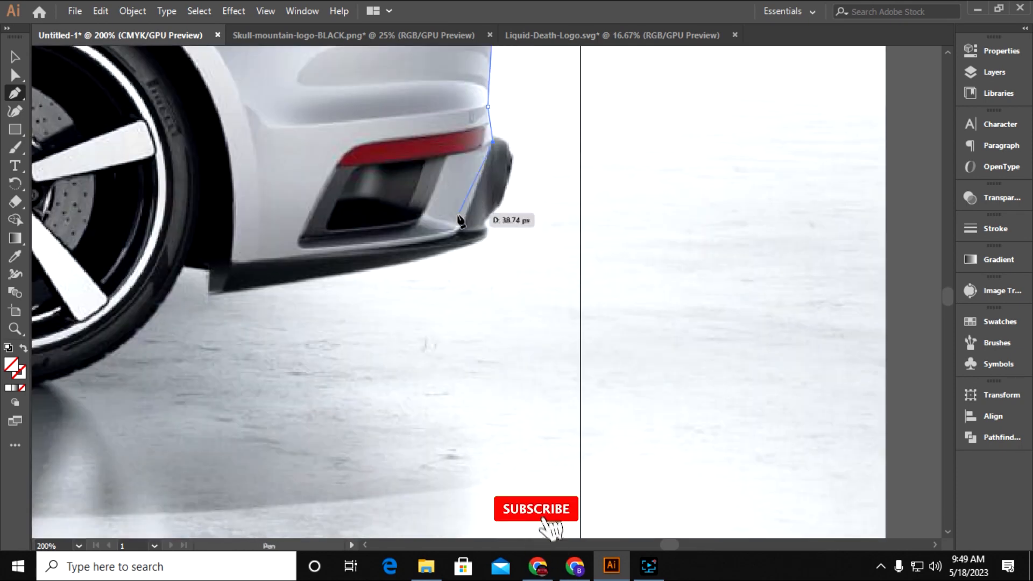
{"action": "left_click", "coordinate": [463, 218]}
{"action": "left_click_drag", "start_coordinate": [461, 259], "coordinate": [482, 204]}
{"action": "left_click", "coordinate": [507, 201]}
{"action": "left_click_drag", "start_coordinate": [312, 226], "coordinate": [376, 221]}
{"action": "left_click", "coordinate": [513, 215]}
{"action": "left_click_drag", "start_coordinate": [505, 204], "coordinate": [617, 354]}
{"action": "left_click", "coordinate": [505, 204]}
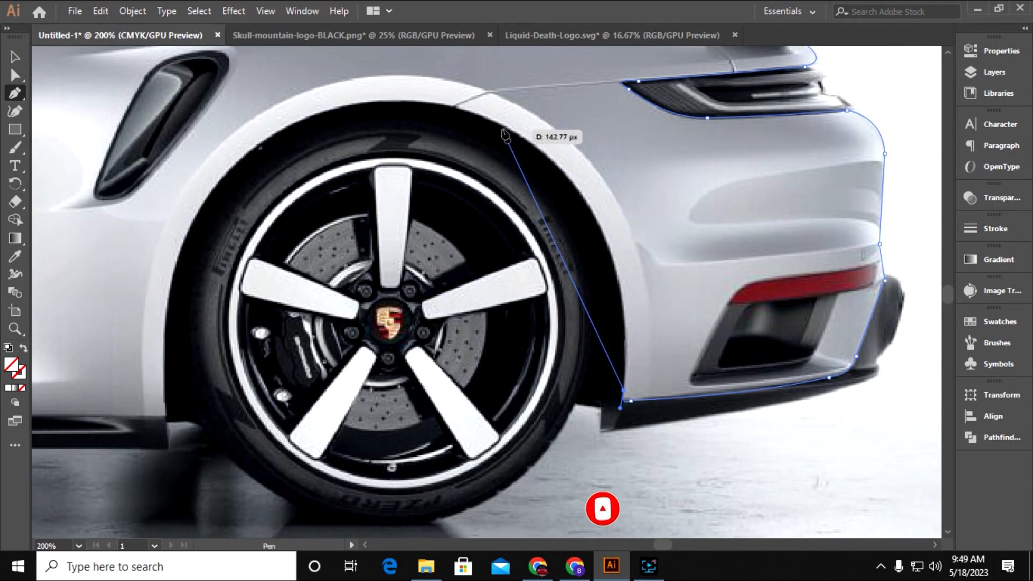
- Place anchor points over the rear wheel arch from the bumper side to its bottom corner at the side sill
{"action": "left_click_drag", "start_coordinate": [506, 133], "coordinate": [558, 188]}
{"action": "left_click", "coordinate": [550, 178]}
{"action": "left_click_drag", "start_coordinate": [589, 263], "coordinate": [685, 197]}
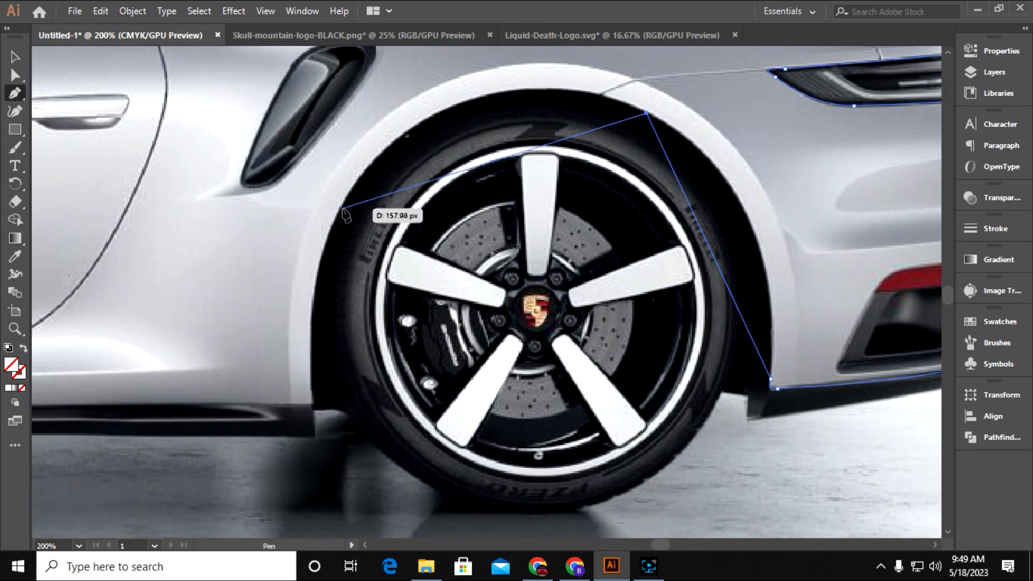
{"action": "left_click", "coordinate": [341, 207]}
{"action": "scroll", "coordinate": [371, 280], "scroll_direction": "down", "scroll_amount": 5}
{"action": "left_click", "coordinate": [360, 275]}
- Trace the body's lower edge along the dark side sill from the rear wheel arch to the front wheel arch
{"action": "scroll", "coordinate": [361, 276], "scroll_direction": "left", "scroll_amount": 5}
{"action": "left_click", "coordinate": [171, 280]}
{"action": "left_click", "coordinate": [171, 281]}
{"action": "left_click_drag", "start_coordinate": [170, 339], "coordinate": [735, 275]}
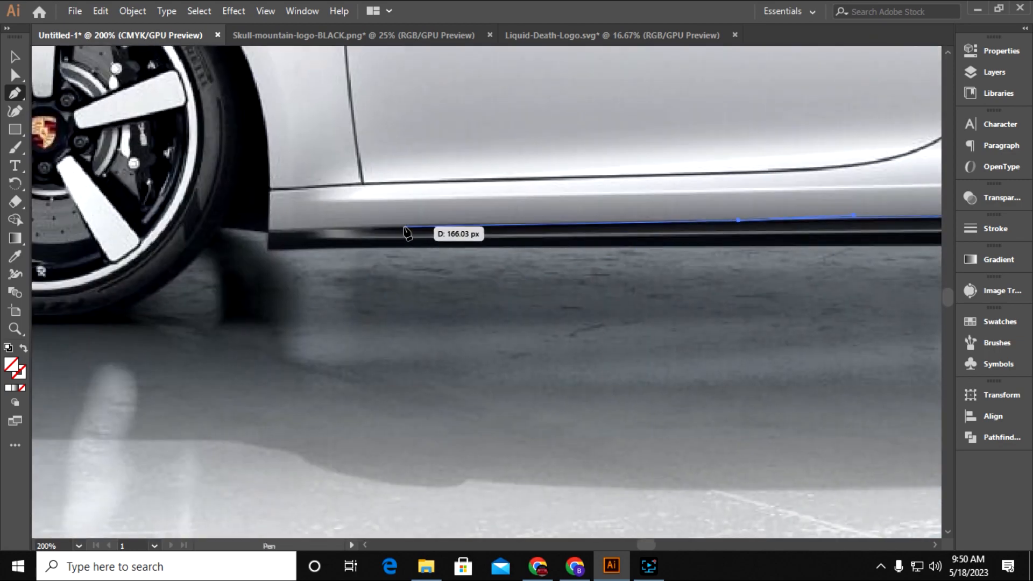
{"action": "left_click", "coordinate": [404, 222]}
{"action": "left_click_drag", "start_coordinate": [408, 253], "coordinate": [666, 270]}
{"action": "left_click_drag", "start_coordinate": [545, 245], "coordinate": [495, 435]}
{"action": "left_click", "coordinate": [545, 244]}
{"action": "left_click", "coordinate": [526, 246]}
{"action": "left_click", "coordinate": [496, 239]}
- Trace over the front wheel arch to the upper corner of the dark trim piece on the front fender
{"action": "left_click_drag", "start_coordinate": [496, 239], "coordinate": [585, 358]}
{"action": "left_click_drag", "start_coordinate": [376, 204], "coordinate": [548, 88]}
{"action": "left_click_drag", "start_coordinate": [402, 152], "coordinate": [421, 224]}
{"action": "scroll", "coordinate": [434, 245], "scroll_direction": "up", "scroll_amount": 1}
{"action": "left_click", "coordinate": [477, 240]}
{"action": "left_click_drag", "start_coordinate": [482, 242], "coordinate": [520, 287]}
- Trace the dark fender trim's upper edge to its front tip and back along its lower edge to the wheel arch
{"action": "left_click_drag", "start_coordinate": [345, 309], "coordinate": [296, 286]}
{"action": "left_click", "coordinate": [344, 309]}
{"action": "left_click", "coordinate": [329, 321]}
{"action": "key", "text": "ctrl+plus"}
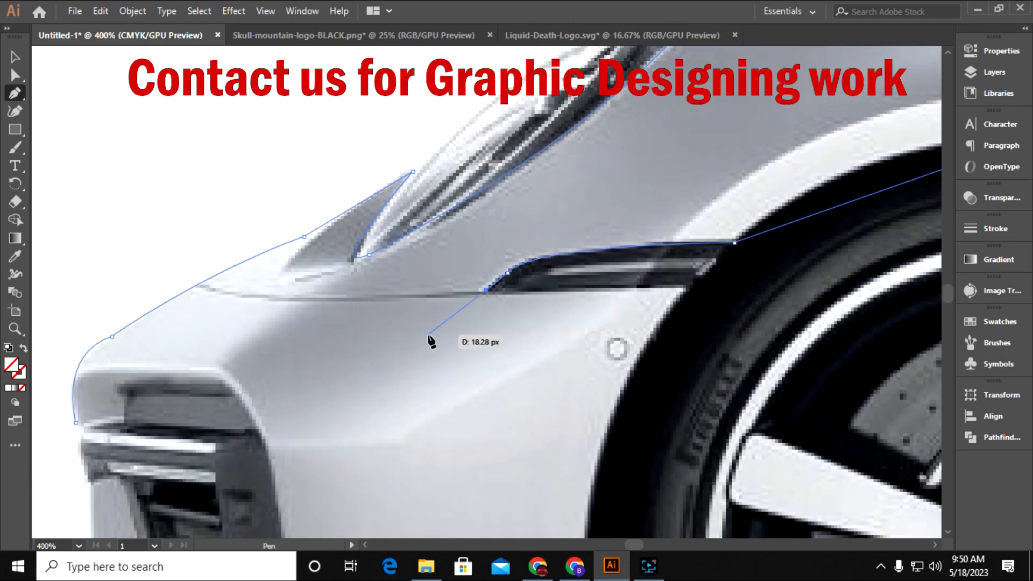
{"action": "left_click", "coordinate": [484, 294]}
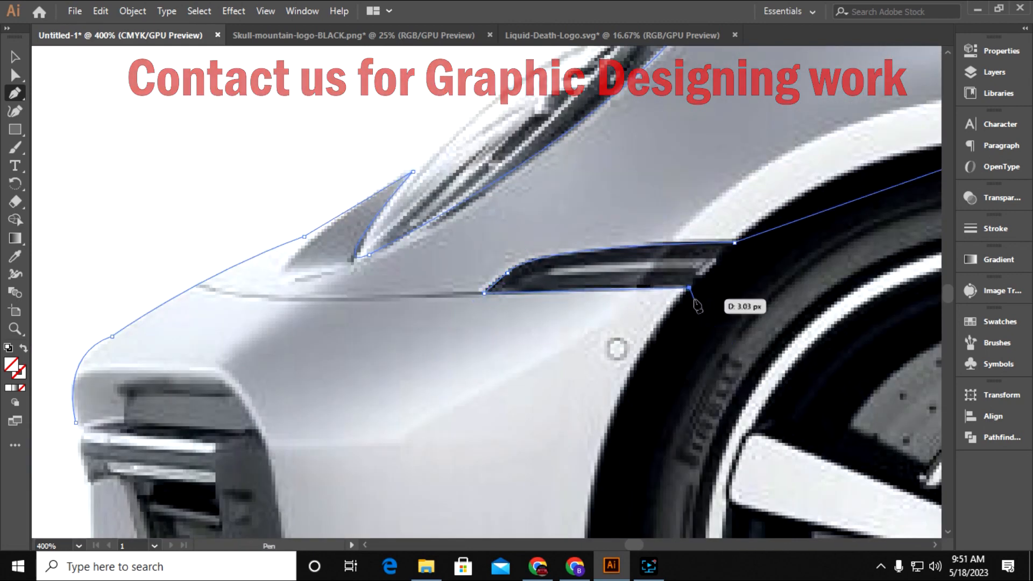
{"action": "left_click_drag", "start_coordinate": [691, 287], "coordinate": [818, 288]}
- Trace down the front bumper's wheel-arch side to its bottom corner
{"action": "scroll", "coordinate": [617, 348], "scroll_direction": "down", "scroll_amount": 1}
{"action": "scroll", "coordinate": [478, 115], "scroll_direction": "down", "scroll_amount": 6}
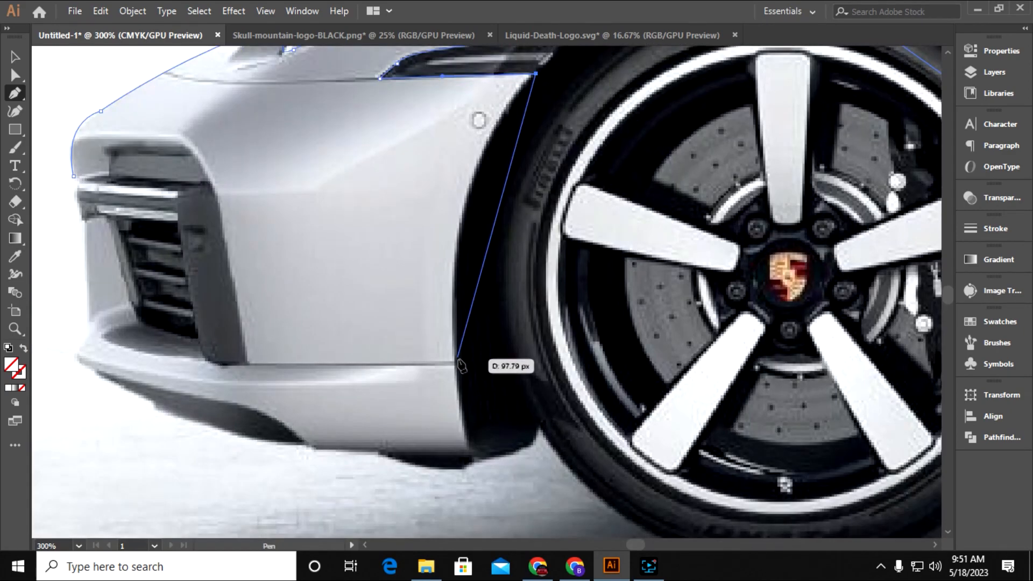
{"action": "left_click", "coordinate": [405, 203]}
{"action": "left_click", "coordinate": [420, 293]}
{"action": "left_click_drag", "start_coordinate": [420, 295], "coordinate": [622, 331]}
- Trace the front bumper's bottom edge forward and along the curved cutout above the dark lower lip
{"action": "left_click_drag", "start_coordinate": [471, 325], "coordinate": [431, 321]}
{"action": "left_click", "coordinate": [470, 325]}
{"action": "left_click_drag", "start_coordinate": [457, 354], "coordinate": [665, 408]}
{"action": "left_click_drag", "start_coordinate": [560, 327], "coordinate": [496, 324]}
{"action": "key", "text": "ctrl+z"}
{"action": "left_click", "coordinate": [670, 378]}
{"action": "left_click_drag", "start_coordinate": [577, 331], "coordinate": [593, 376]}
{"action": "left_click", "coordinate": [572, 365]}
{"action": "left_click_drag", "start_coordinate": [593, 424], "coordinate": [556, 447]}
- Trace around the front tip of the lower bumper and up the nose to the underside of the grille bars
{"action": "left_click_drag", "start_coordinate": [513, 357], "coordinate": [514, 422]}
{"action": "left_click_drag", "start_coordinate": [517, 404], "coordinate": [511, 392]}
{"action": "left_click", "coordinate": [516, 405]}
{"action": "left_click_drag", "start_coordinate": [520, 328], "coordinate": [503, 433]}
{"action": "left_click", "coordinate": [496, 401]}
{"action": "left_click_drag", "start_coordinate": [556, 485], "coordinate": [333, 378]}
{"action": "key", "text": "ctrl+minus"}
{"action": "key", "text": "ctrl+minus"}
{"action": "key", "text": "ctrl+minus"}
{"action": "key", "text": "ctrl+plus"}
{"action": "key", "text": "ctrl+plus"}
{"action": "key", "text": "ctrl+plus"}
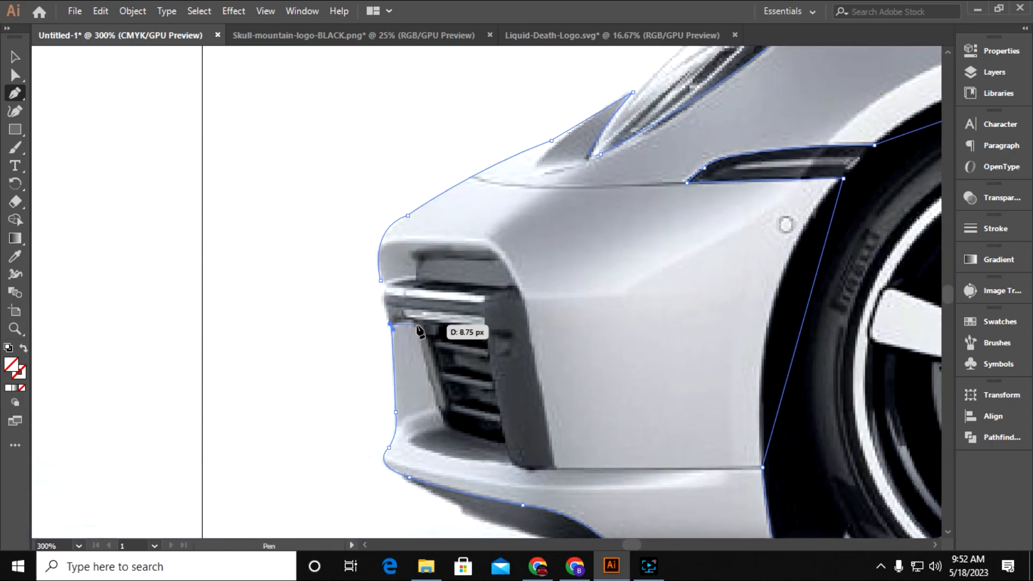
- Trace down the front edge of the bumper air intake and along its bottom to the rear lower corner
{"action": "left_click_drag", "start_coordinate": [419, 332], "coordinate": [423, 352]}
{"action": "left_click_drag", "start_coordinate": [442, 419], "coordinate": [389, 343]}
{"action": "left_click", "coordinate": [384, 329]}
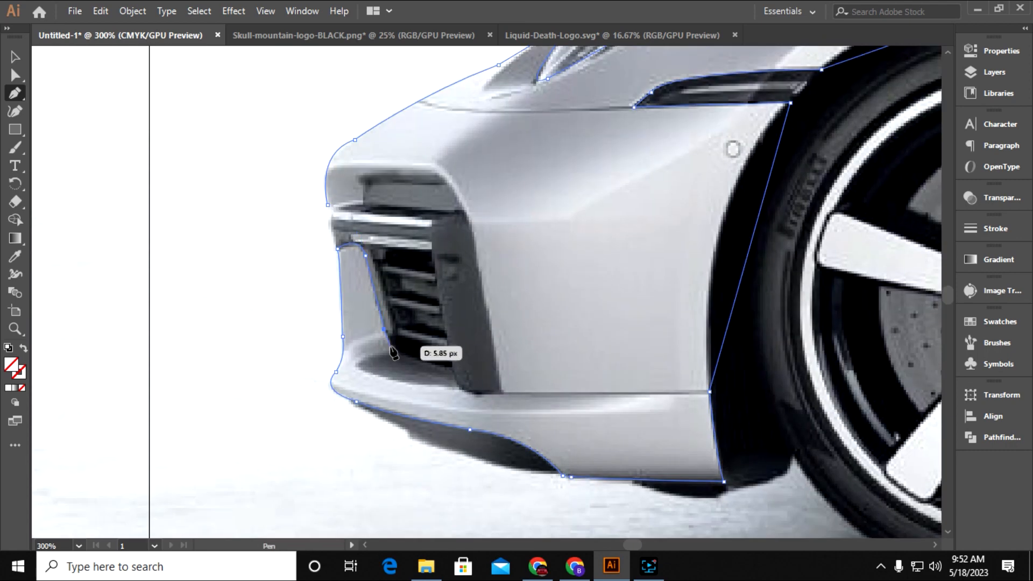
{"action": "left_click", "coordinate": [391, 351]}
{"action": "left_click_drag", "start_coordinate": [430, 386], "coordinate": [339, 387]}
{"action": "left_click_drag", "start_coordinate": [275, 372], "coordinate": [301, 384]}
{"action": "left_click", "coordinate": [369, 387]}
{"action": "left_click_drag", "start_coordinate": [411, 393], "coordinate": [452, 386]}
{"action": "left_click", "coordinate": [411, 393]}
- Trace up the air intake's rear edge, across its top, and close the body outline at the nose
{"action": "left_click", "coordinate": [382, 243]}
{"action": "left_click_drag", "start_coordinate": [365, 319], "coordinate": [361, 414]}
{"action": "left_click", "coordinate": [369, 295]}
{"action": "left_click", "coordinate": [349, 277]}
{"action": "left_click_drag", "start_coordinate": [321, 242], "coordinate": [433, 348]}
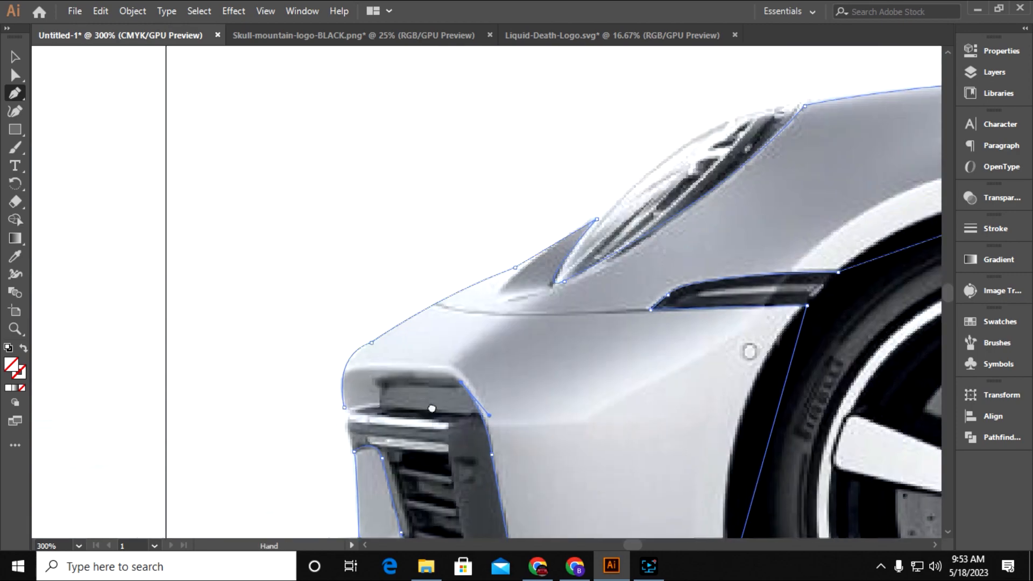
{"action": "left_click", "coordinate": [385, 378]}
{"action": "left_click_drag", "start_coordinate": [386, 447], "coordinate": [473, 347]}
{"action": "left_click_drag", "start_coordinate": [431, 307], "coordinate": [433, 312]}
{"action": "left_click", "coordinate": [436, 310]}
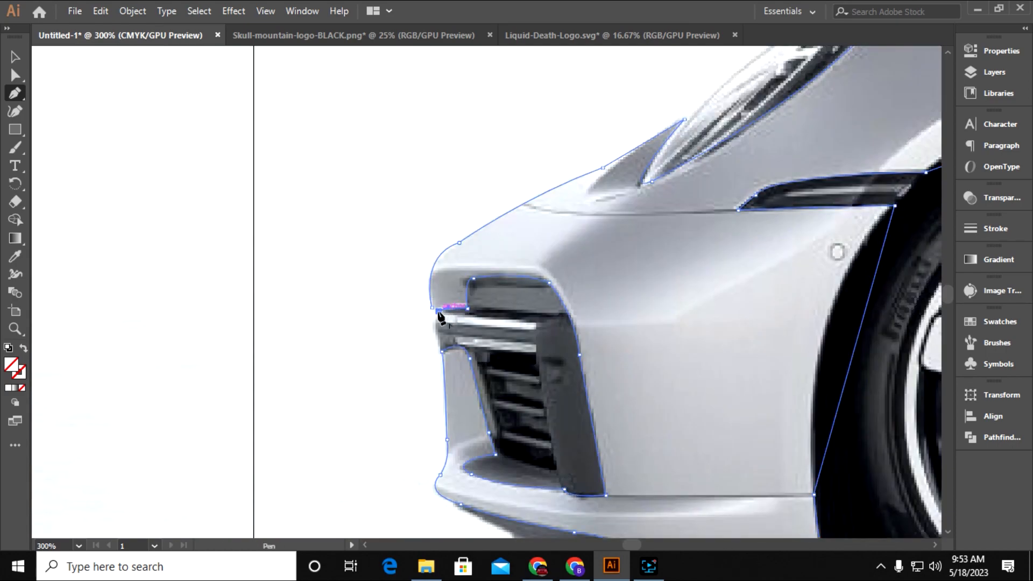
- Bend the straight path segments around the front wheel arch with the Anchor Point tool to follow its curve
{"action": "key", "text": "ctrl+0"}
{"action": "key", "text": "ctrl+plus"}
{"action": "key", "text": "ctrl+plus"}
{"action": "key", "text": "ctrl+plus"}
{"action": "left_click_drag", "start_coordinate": [795, 346], "coordinate": [413, 343]}
{"action": "left_click_drag", "start_coordinate": [15, 92], "coordinate": [92, 108]}
{"action": "left_click_drag", "start_coordinate": [322, 301], "coordinate": [307, 303]}
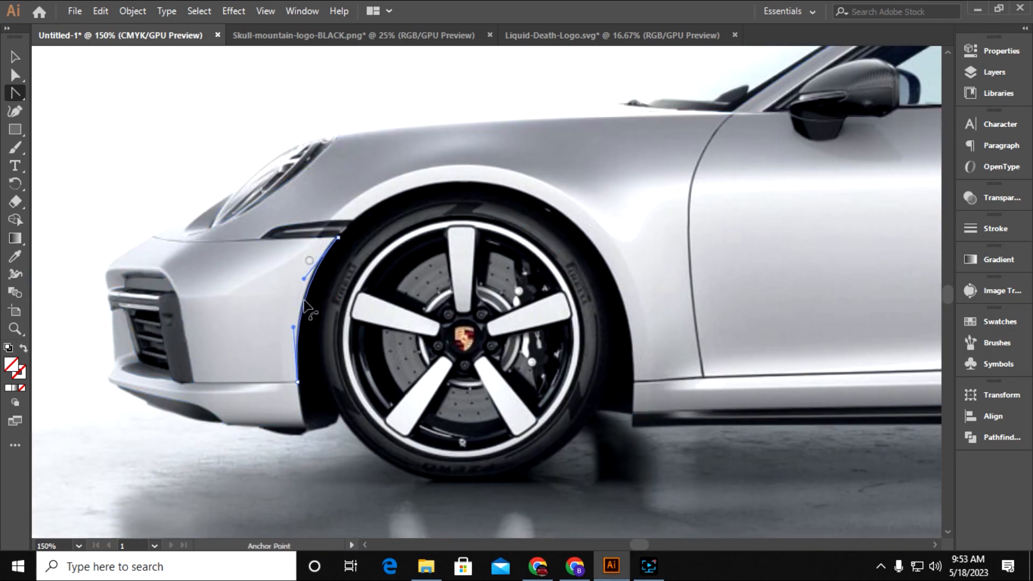
{"action": "left_click_drag", "start_coordinate": [549, 248], "coordinate": [561, 210]}
{"action": "left_click_drag", "start_coordinate": [771, 319], "coordinate": [438, 235]}
{"action": "left_click_drag", "start_coordinate": [294, 263], "coordinate": [298, 259]}
- Bend the straight path segments around the rear wheel arch to follow its curve
{"action": "left_click_drag", "start_coordinate": [936, 348], "coordinate": [371, 447]}
{"action": "left_click_drag", "start_coordinate": [435, 340], "coordinate": [428, 338]}
{"action": "left_click_drag", "start_coordinate": [552, 240], "coordinate": [497, 187]}
{"action": "left_click_drag", "start_coordinate": [581, 161], "coordinate": [589, 161]}
{"action": "left_click_drag", "start_coordinate": [630, 323], "coordinate": [468, 256]}
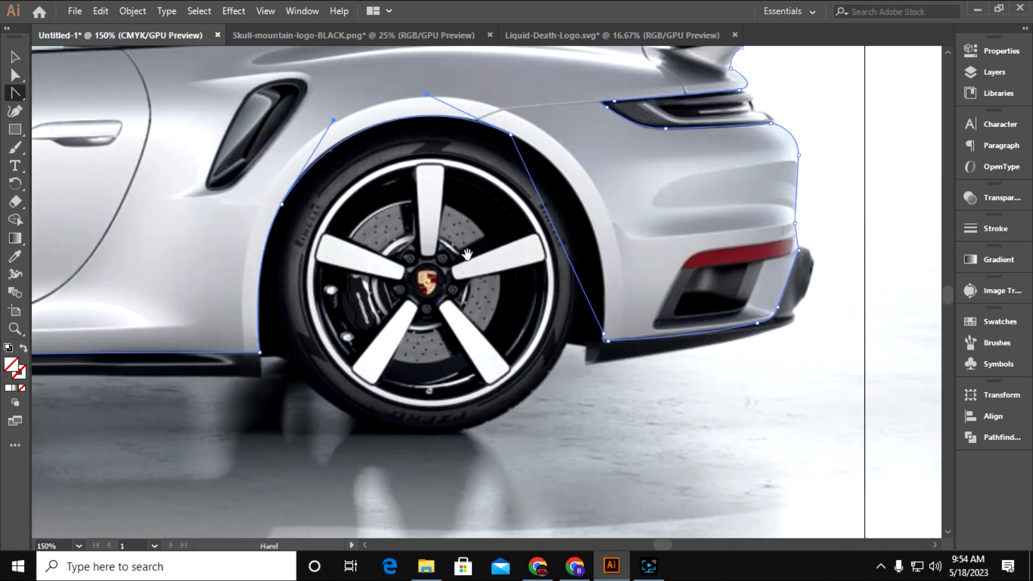
{"action": "key", "text": "ctrl+0"}
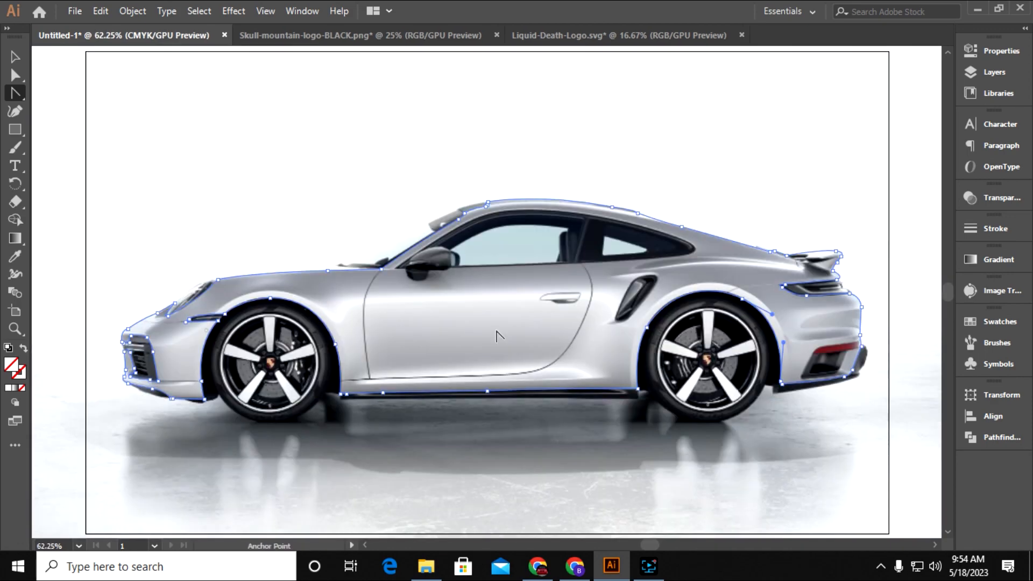
- Fill the car body outline with red ff0000 and dock the color controls with the other panels
{"action": "scroll", "coordinate": [496, 334], "scroll_direction": "down", "scroll_amount": 1}
{"action": "key", "text": "v"}
{"action": "double_click", "coordinate": [10, 389]}
{"action": "type", "text": "ff0000"}
{"action": "left_click", "coordinate": [673, 195]}
{"action": "left_click", "coordinate": [863, 75]}
{"action": "left_click_drag", "start_coordinate": [717, 82], "coordinate": [990, 462]}
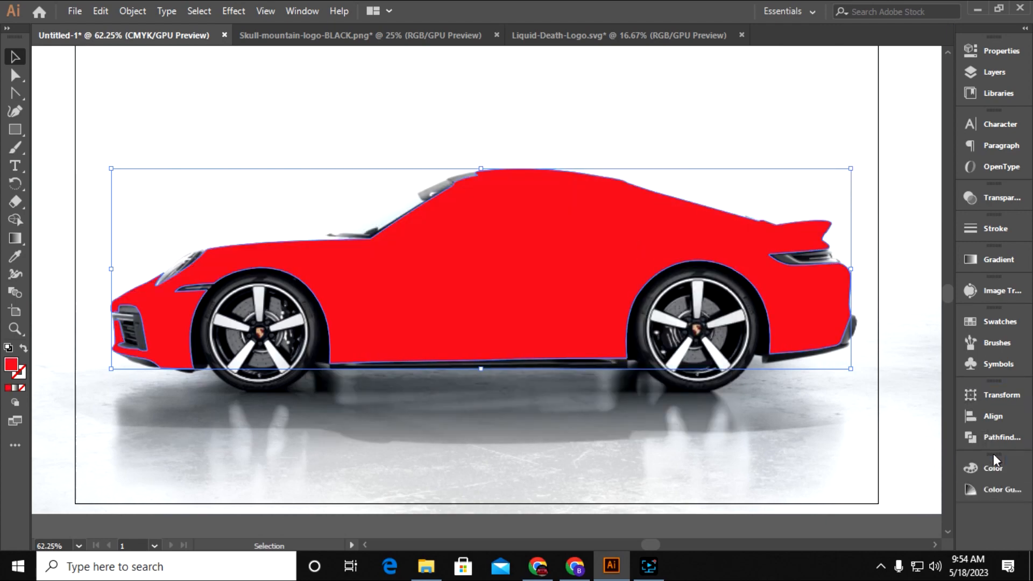
{"action": "scroll", "coordinate": [509, 386], "scroll_direction": "down", "scroll_amount": 1}
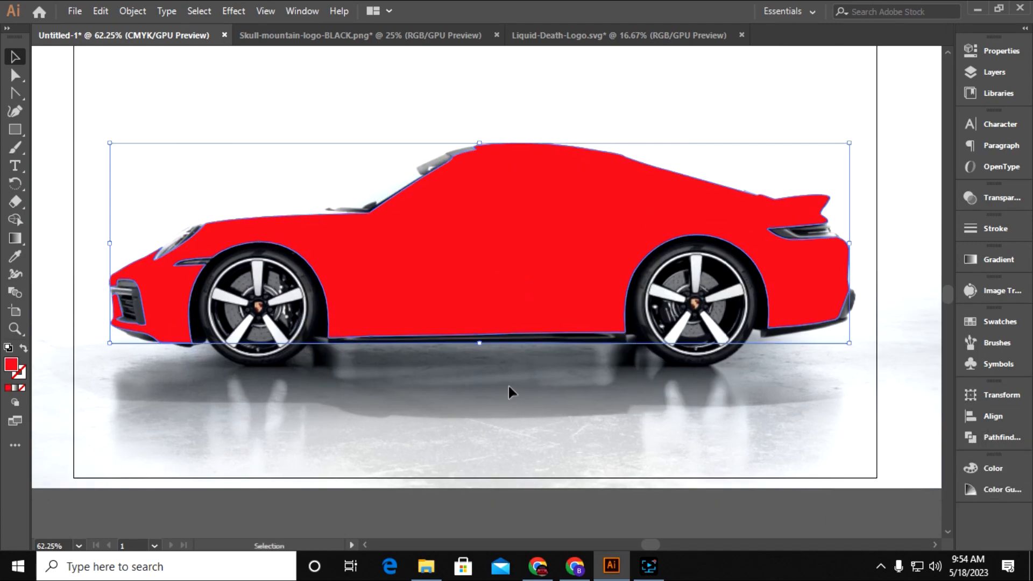
- Remove the fill from the car body outline so the photo can be traced underneath
{"action": "left_click", "coordinate": [22, 388]}
{"action": "key", "text": "ctrl+equal"}
{"action": "key", "text": "ctrl+equal"}
{"action": "key", "text": "ctrl+equal"}
{"action": "key", "text": "ctrl+equal"}
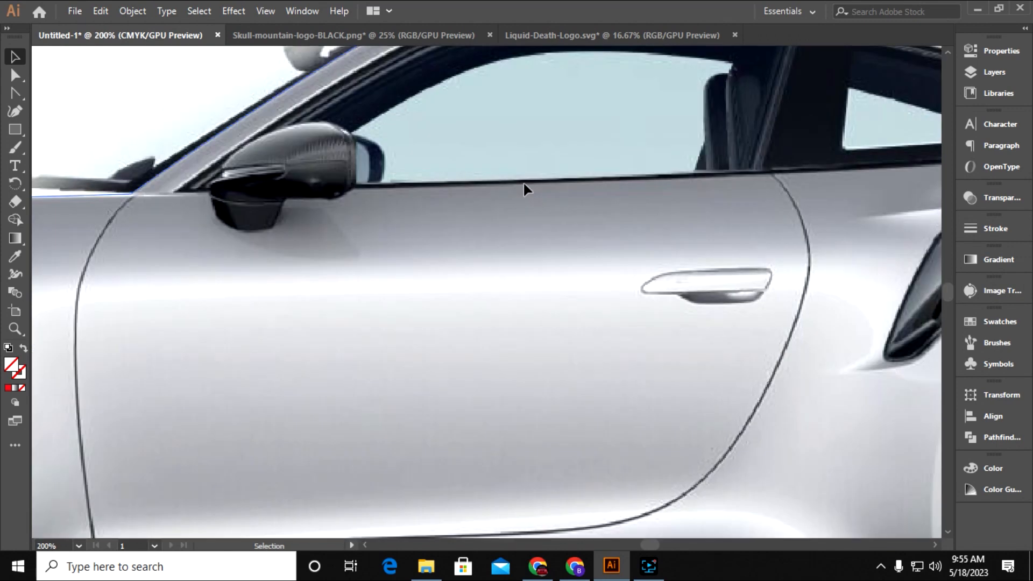
- Start a window outline with the Pen tool at the windshield pillar's base and curve it up along the frame
{"action": "key", "text": "p"}
{"action": "left_click_drag", "start_coordinate": [386, 226], "coordinate": [476, 292]}
{"action": "left_click", "coordinate": [266, 256]}
{"action": "key", "text": "ctrl+z"}
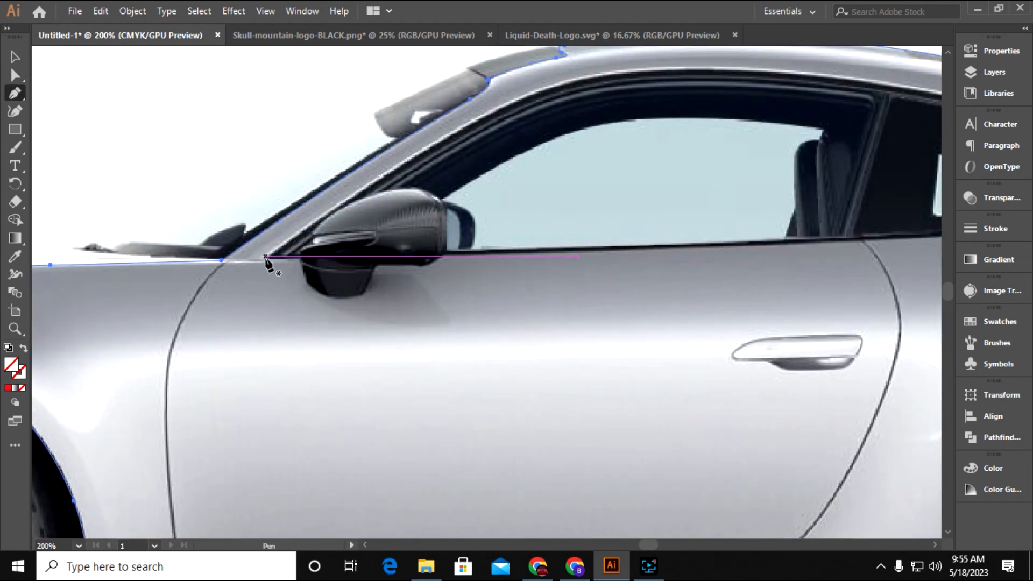
{"action": "key", "text": "ctrl+equal"}
{"action": "left_click_drag", "start_coordinate": [268, 260], "coordinate": [553, 479]}
{"action": "left_click", "coordinate": [314, 369]}
{"action": "left_click_drag", "start_coordinate": [528, 287], "coordinate": [373, 340]}
{"action": "left_click_drag", "start_coordinate": [614, 161], "coordinate": [768, 125]}
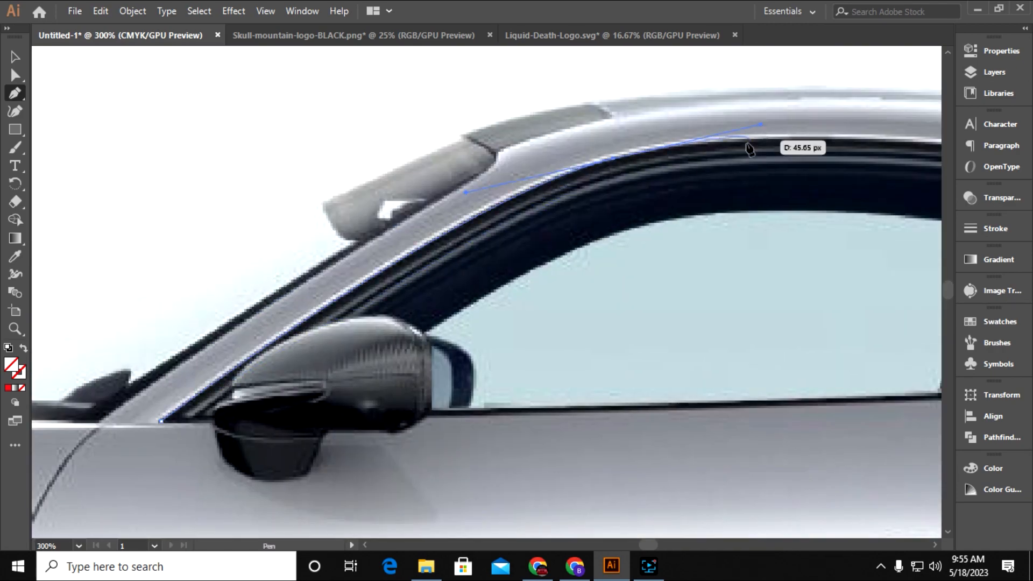
- Trace the window frame's upper edge back to the rear end of the quarter window
{"action": "scroll", "coordinate": [750, 149], "scroll_direction": "right", "scroll_amount": 8}
{"action": "left_click_drag", "start_coordinate": [637, 156], "coordinate": [915, 205]}
{"action": "left_click", "coordinate": [637, 156]}
{"action": "left_click_drag", "start_coordinate": [721, 233], "coordinate": [291, 191]}
{"action": "left_click_drag", "start_coordinate": [660, 233], "coordinate": [839, 308]}
{"action": "left_click", "coordinate": [660, 234]}
{"action": "left_click_drag", "start_coordinate": [702, 316], "coordinate": [531, 238]}
- Trace around the quarter window's rear tip and forward along the windows' lower edge toward the side mirror
{"action": "left_click", "coordinate": [650, 212]}
{"action": "scroll", "coordinate": [369, 157], "scroll_direction": "left", "scroll_amount": 4}
{"action": "scroll", "coordinate": [369, 156], "scroll_direction": "down", "scroll_amount": 2}
{"action": "left_click_drag", "start_coordinate": [365, 153], "coordinate": [143, 162]}
{"action": "scroll", "coordinate": [758, 284], "scroll_direction": "left", "scroll_amount": 9}
{"action": "left_click_drag", "start_coordinate": [397, 216], "coordinate": [543, 254]}
{"action": "scroll", "coordinate": [369, 221], "scroll_direction": "left", "scroll_amount": 6}
{"action": "scroll", "coordinate": [611, 330], "scroll_direction": "left", "scroll_amount": 3}
{"action": "scroll", "coordinate": [611, 330], "scroll_direction": "up", "scroll_amount": 2}
- Trace around the underside of the side mirror and close the window outline at the pillar's base
{"action": "left_click_drag", "start_coordinate": [571, 314], "coordinate": [519, 319]}
{"action": "scroll", "coordinate": [592, 302], "scroll_direction": "left", "scroll_amount": 5}
{"action": "scroll", "coordinate": [592, 302], "scroll_direction": "down", "scroll_amount": 2}
{"action": "left_click_drag", "start_coordinate": [641, 266], "coordinate": [633, 304]}
{"action": "scroll", "coordinate": [633, 304], "scroll_direction": "left", "scroll_amount": 5}
{"action": "scroll", "coordinate": [633, 304], "scroll_direction": "up", "scroll_amount": 2}
{"action": "left_click_drag", "start_coordinate": [697, 321], "coordinate": [680, 324]}
{"action": "left_click_drag", "start_coordinate": [621, 313], "coordinate": [554, 270]}
{"action": "key", "text": "ctrl+0"}
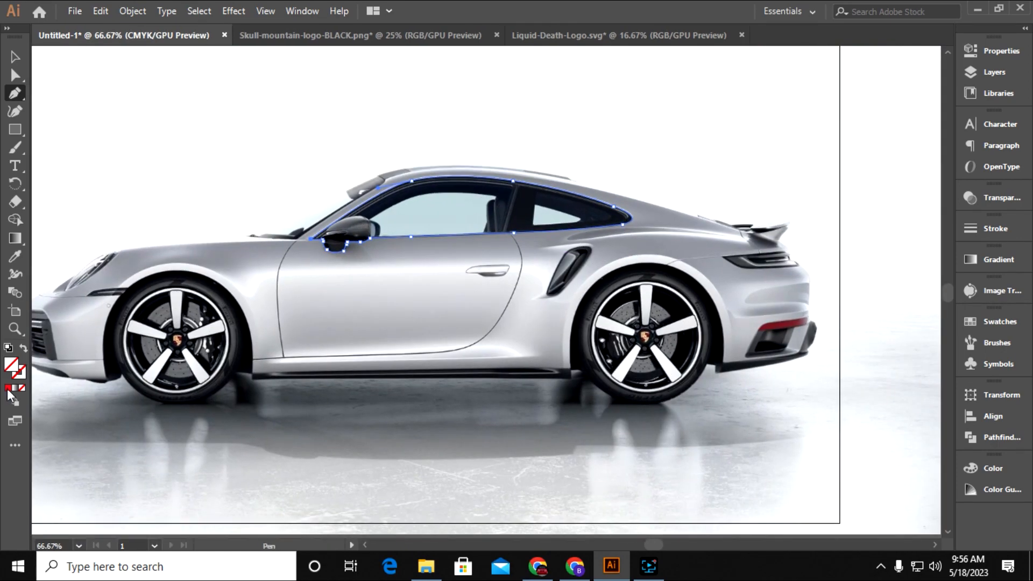
- Fill the window outline with red and lower its opacity
{"action": "left_click", "coordinate": [8, 388]}
{"action": "key", "text": "v"}
{"action": "left_click_drag", "start_coordinate": [521, 375], "coordinate": [404, 335]}
{"action": "left_click", "coordinate": [995, 198]}
{"action": "left_click", "coordinate": [934, 214]}
{"action": "left_click_drag", "start_coordinate": [932, 233], "coordinate": [907, 236]}
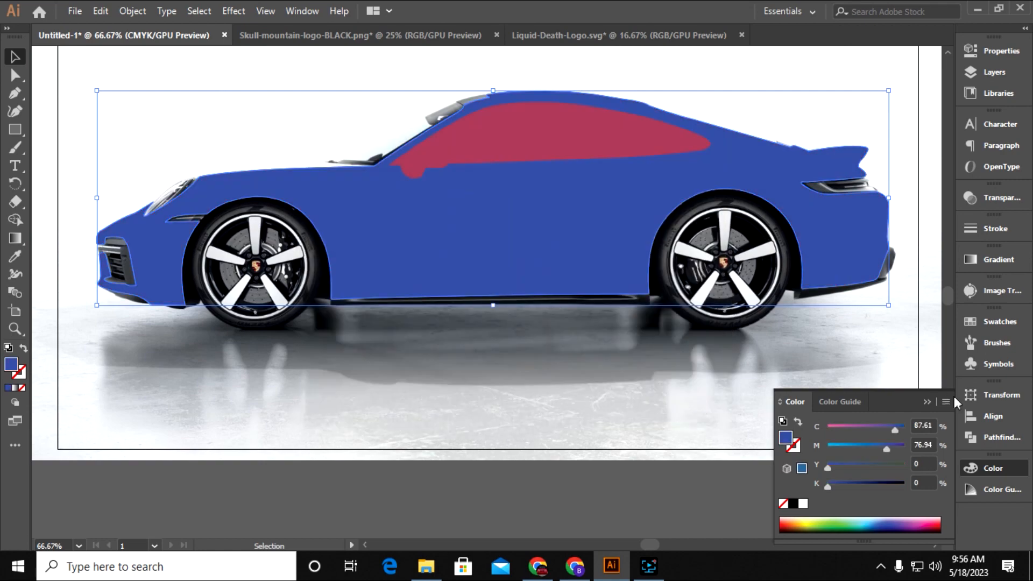
- Lower the blue car body shape's opacity to 39%
{"action": "left_click", "coordinate": [995, 198]}
{"action": "left_click_drag", "start_coordinate": [918, 234], "coordinate": [895, 237]}
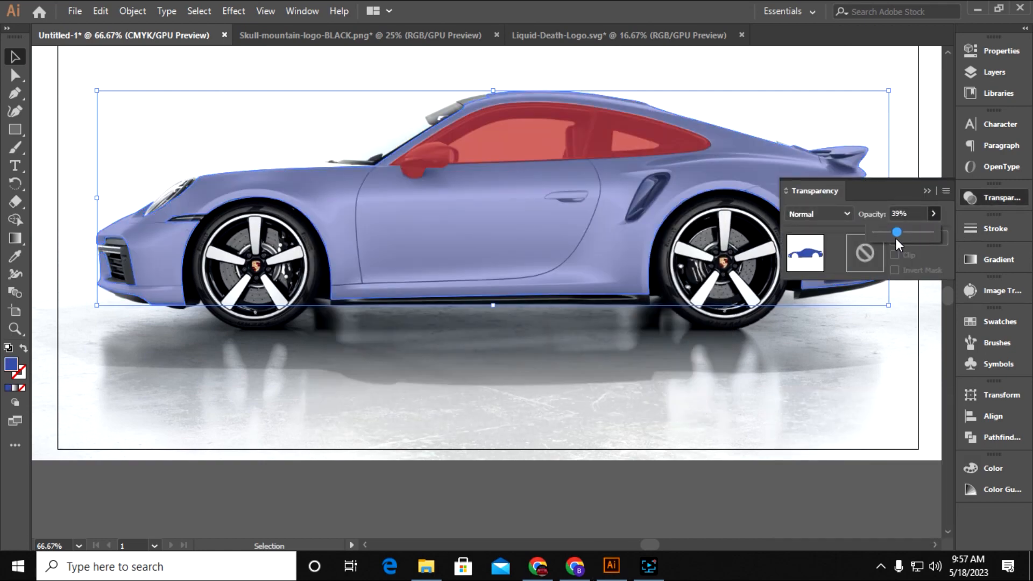
- Change the car body shape's fill to the white-to-black gradient
{"action": "left_click", "coordinate": [699, 382]}
{"action": "scroll", "coordinate": [665, 421], "scroll_direction": "up", "scroll_amount": 3}
{"action": "scroll", "coordinate": [650, 376], "scroll_direction": "up", "scroll_amount": 2}
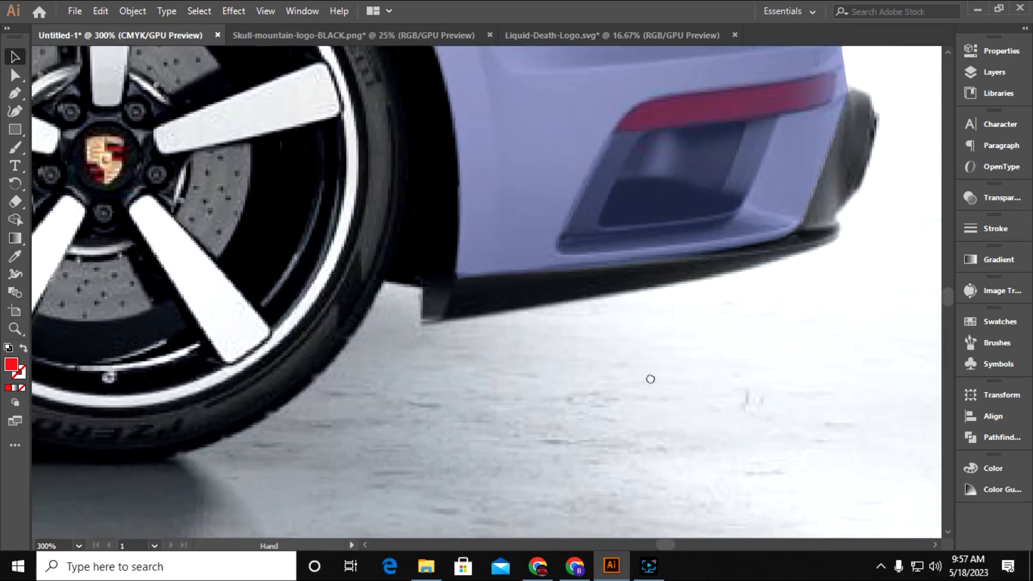
{"action": "left_click", "coordinate": [403, 295]}
{"action": "key", "text": "period"}
- Start tracing the rear bumper vent with the Pen tool from its lower front corner up onto the red reflector, without a fill
{"action": "key", "text": "p"}
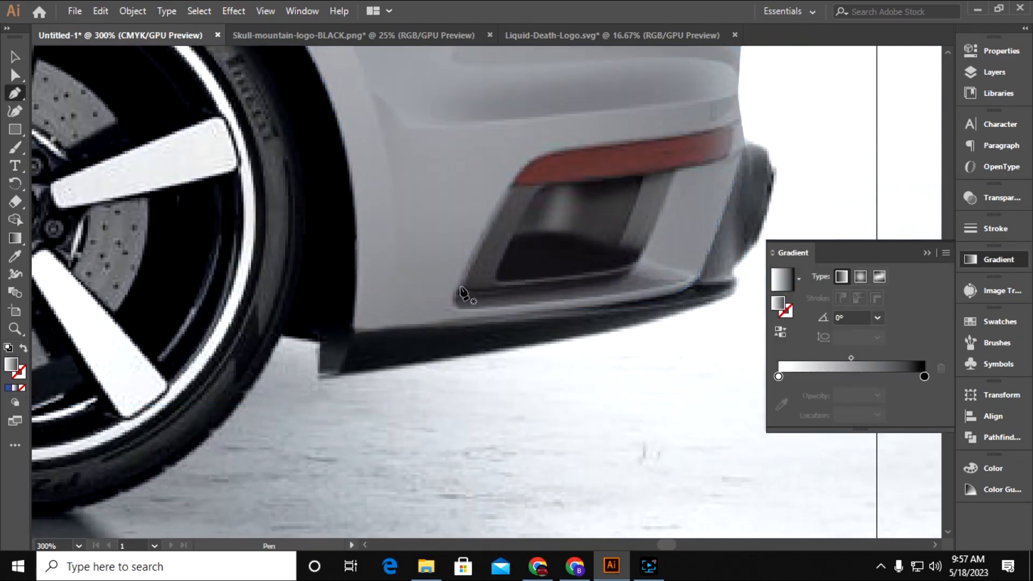
{"action": "left_click", "coordinate": [460, 293]}
{"action": "left_click", "coordinate": [506, 196]}
{"action": "left_click_drag", "start_coordinate": [520, 155], "coordinate": [561, 149]}
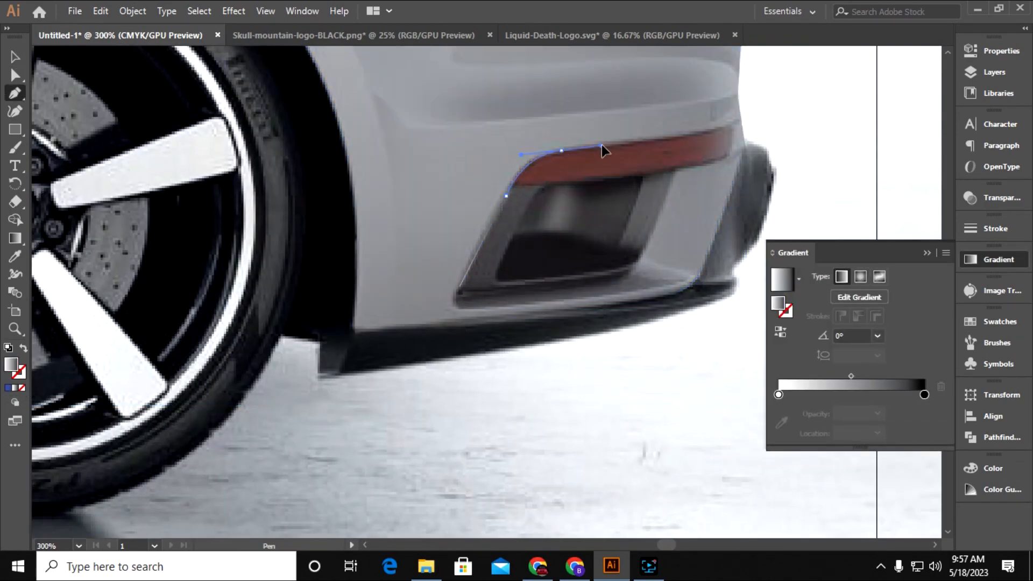
{"action": "left_click", "coordinate": [21, 387]}
- Trace along the reflector's upper edge and around the rear and underside of the bumper vent, closing the outline at its start
{"action": "left_click", "coordinate": [711, 130]}
{"action": "left_click", "coordinate": [735, 123]}
{"action": "left_click_drag", "start_coordinate": [736, 131], "coordinate": [586, 237]}
{"action": "left_click_drag", "start_coordinate": [644, 278], "coordinate": [666, 247]}
{"action": "left_click", "coordinate": [602, 235]}
{"action": "left_click", "coordinate": [630, 212]}
{"action": "left_click", "coordinate": [686, 222]}
{"action": "left_click_drag", "start_coordinate": [684, 226], "coordinate": [742, 209]}
{"action": "left_click", "coordinate": [596, 203]}
{"action": "left_click", "coordinate": [610, 221]}
{"action": "left_click_drag", "start_coordinate": [600, 210], "coordinate": [609, 198]}
- Fill the rear bumper vent outline with the window shape's translucent red using the Eyedropper
{"action": "key", "text": "ctrl+minus"}
{"action": "key", "text": "ctrl+minus"}
{"action": "left_click_drag", "start_coordinate": [760, 212], "coordinate": [916, 358]}
{"action": "key", "text": "i"}
{"action": "left_click", "coordinate": [269, 144]}
{"action": "key", "text": "v"}
{"action": "left_click_drag", "start_coordinate": [269, 178], "coordinate": [366, 138]}
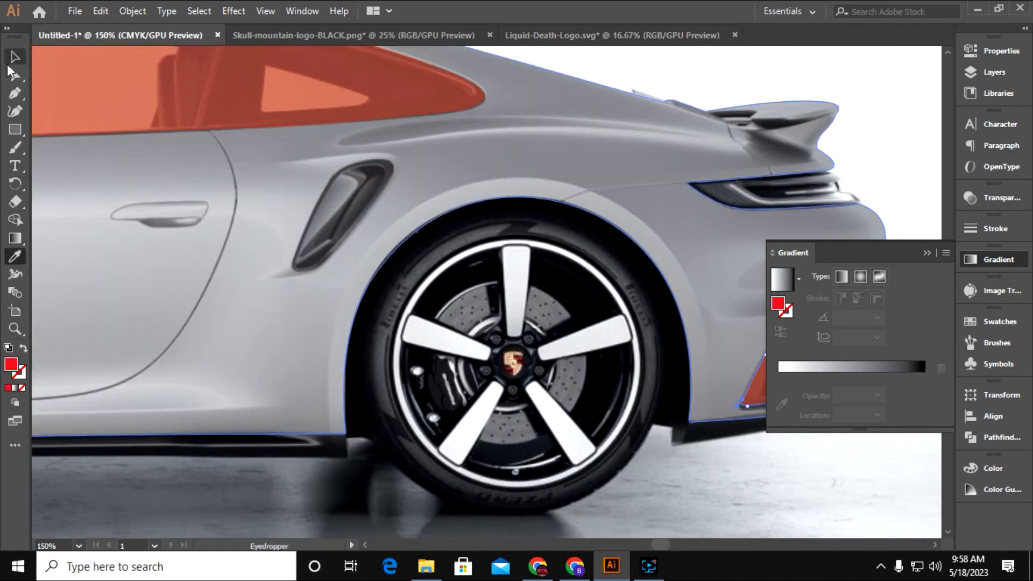
- Start tracing the side air intake behind the door with the Pen tool, following its front edge upward without a fill
{"action": "left_click_drag", "start_coordinate": [344, 362], "coordinate": [508, 362]}
{"action": "key", "text": "ctrl+plus"}
{"action": "left_click_drag", "start_coordinate": [161, 91], "coordinate": [694, 237]}
{"action": "key", "text": "p"}
{"action": "left_click", "coordinate": [388, 340]}
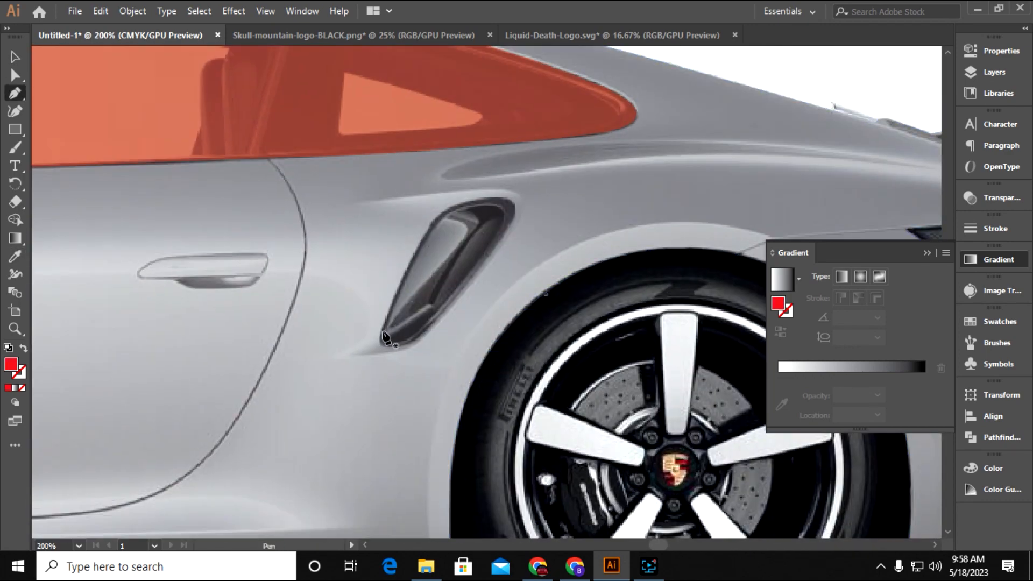
{"action": "key", "text": "ctrl+plus"}
{"action": "left_click_drag", "start_coordinate": [510, 251], "coordinate": [532, 230]}
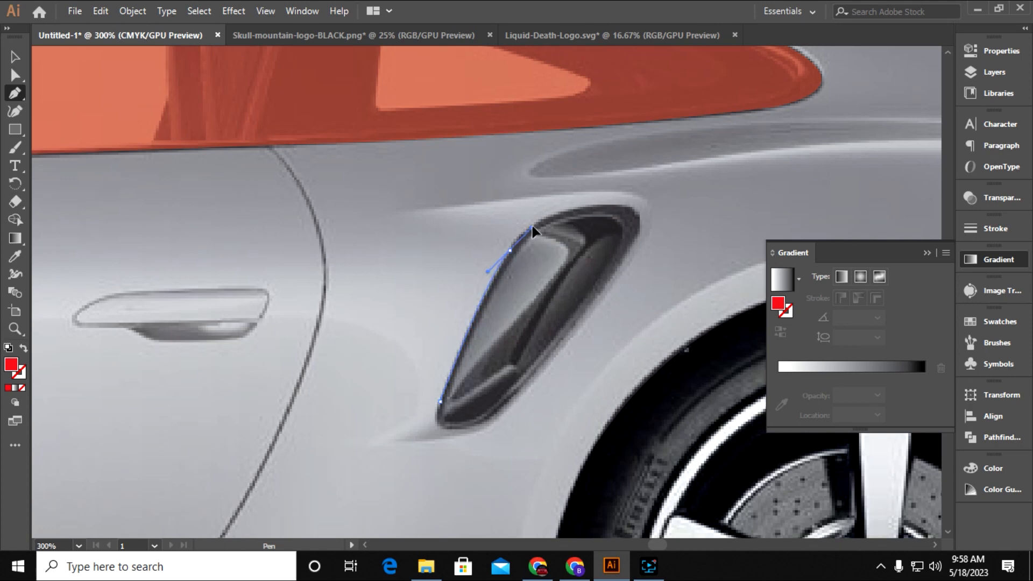
{"action": "left_click", "coordinate": [21, 388]}
- Trace over the air intake's top and down its rear edge, closing the outline at the lower tip
{"action": "left_click_drag", "start_coordinate": [616, 204], "coordinate": [699, 212]}
{"action": "left_click", "coordinate": [617, 204], "text": "alt"}
{"action": "left_click", "coordinate": [634, 239]}
{"action": "scroll", "coordinate": [634, 242], "scroll_direction": "down", "scroll_amount": 3}
{"action": "left_click", "coordinate": [590, 200]}
{"action": "left_click", "coordinate": [531, 264]}
{"action": "left_click_drag", "start_coordinate": [466, 287], "coordinate": [535, 257]}
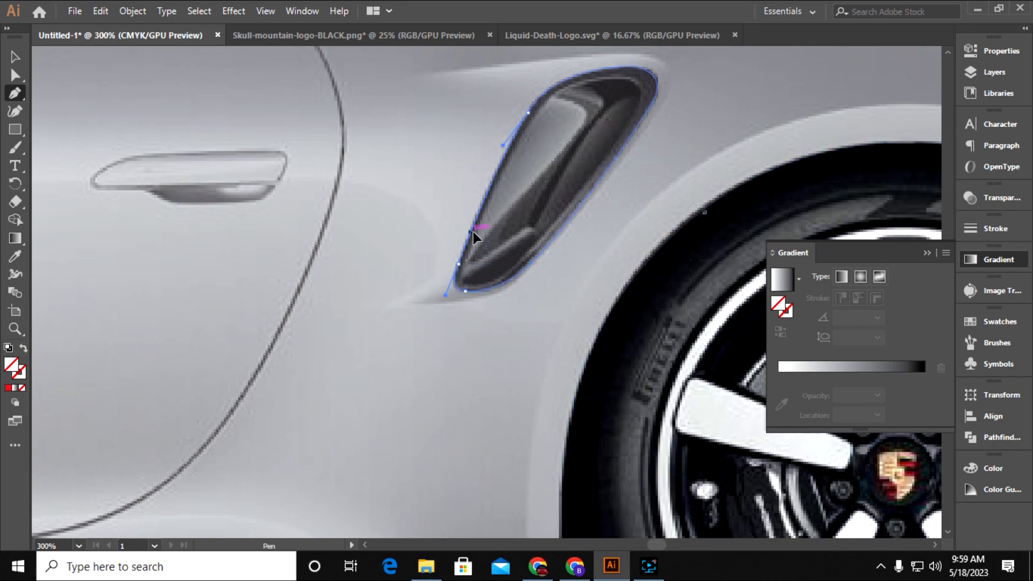
- Fill the air intake outline with the window shape's translucent red using the Eyedropper
{"action": "key", "text": "ctrl+minus"}
{"action": "key", "text": "ctrl+minus"}
{"action": "key", "text": "ctrl+minus"}
{"action": "key", "text": "i"}
{"action": "left_click", "coordinate": [489, 166]}
{"action": "key", "text": "v"}
{"action": "left_click_drag", "start_coordinate": [204, 325], "coordinate": [21, 293]}
{"action": "key", "text": "ctrl+minus"}
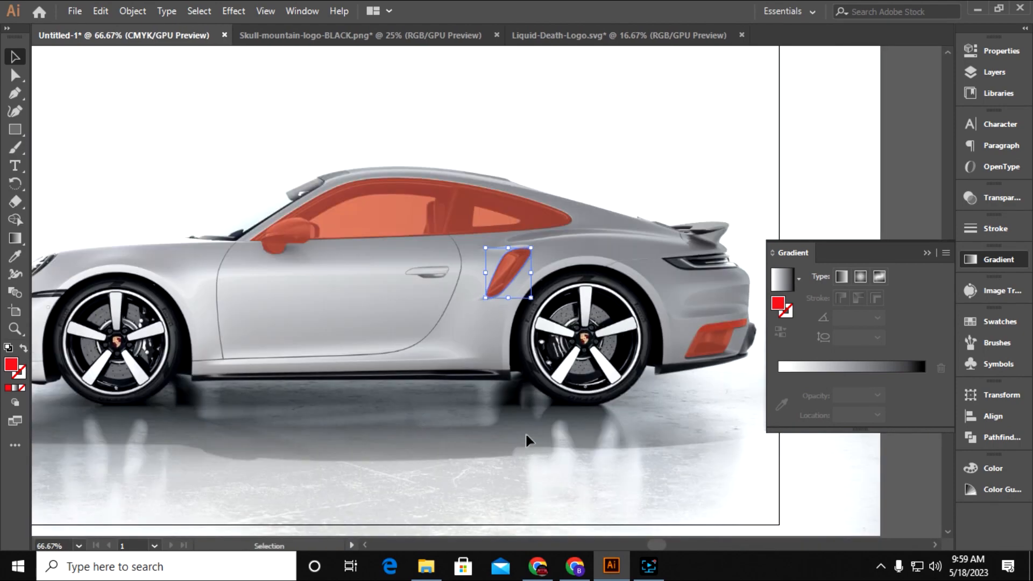
- Recolor the car body shape with solid light cyan (#62C8D4)
{"action": "left_click", "coordinate": [397, 379]}
{"action": "left_click", "coordinate": [8, 388]}
{"action": "double_click", "coordinate": [11, 365]}
{"action": "left_click_drag", "start_coordinate": [534, 267], "coordinate": [528, 247]}
{"action": "left_click", "coordinate": [677, 194]}
{"action": "left_click", "coordinate": [716, 339]}
{"action": "left_click", "coordinate": [506, 272]}
{"action": "left_click", "coordinate": [473, 215]}
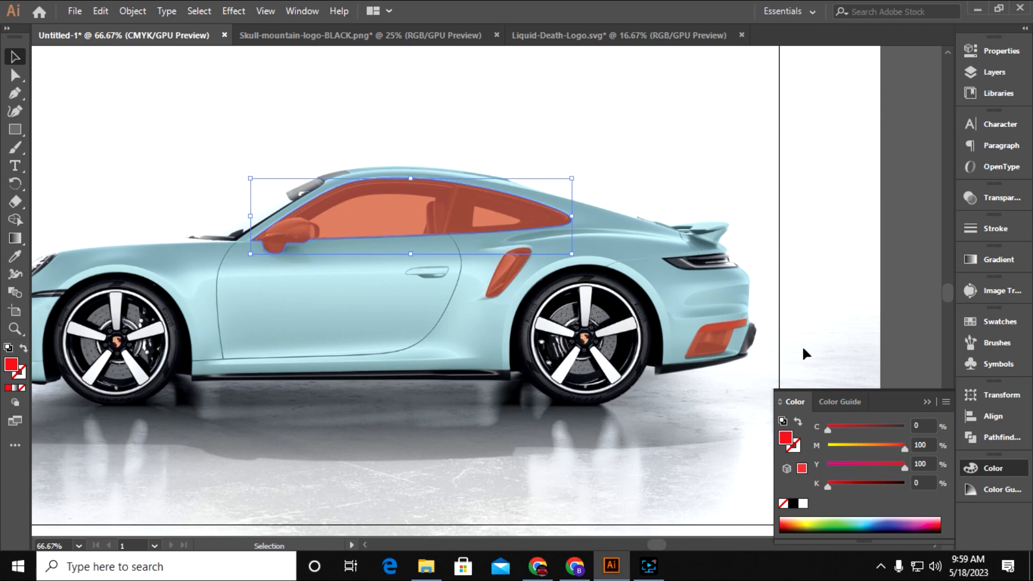
{"action": "left_click", "coordinate": [927, 402]}
- Select all traced shapes and cut the window, air intake and bumper vent areas out of the body with the Shape Builder tool
{"action": "left_click_drag", "start_coordinate": [672, 434], "coordinate": [745, 406]}
{"action": "key", "text": "ctrl+0"}
{"action": "left_click", "coordinate": [144, 200]}
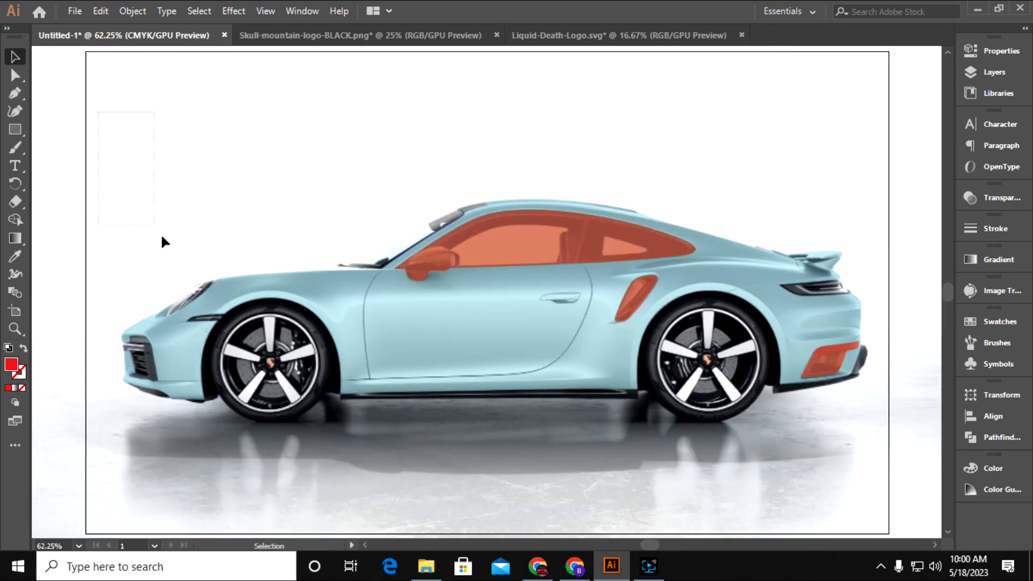
{"action": "key", "text": "ctrl+a"}
{"action": "scroll", "coordinate": [302, 383], "scroll_direction": "down", "scroll_amount": 2}
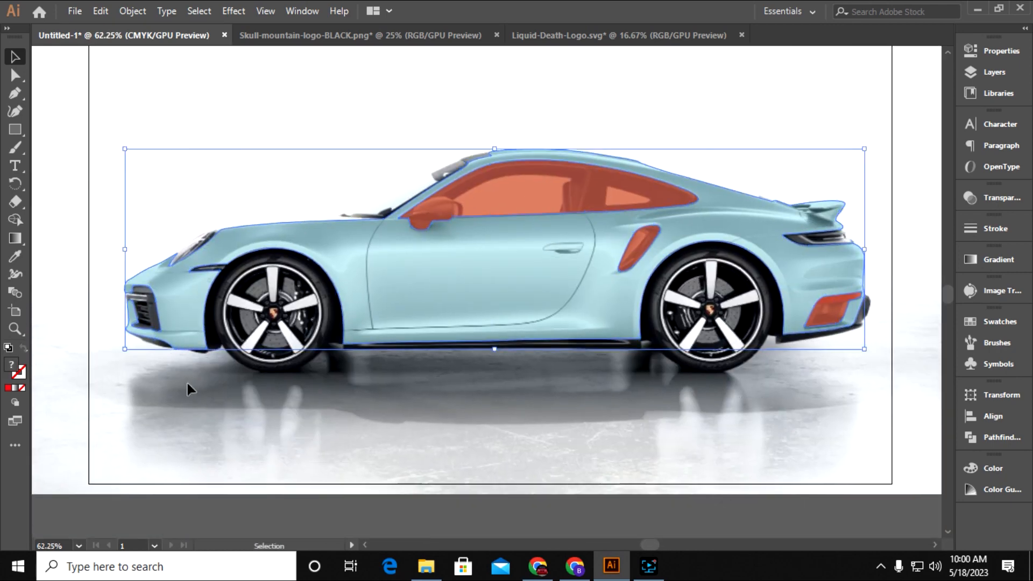
{"action": "left_click", "coordinate": [15, 220]}
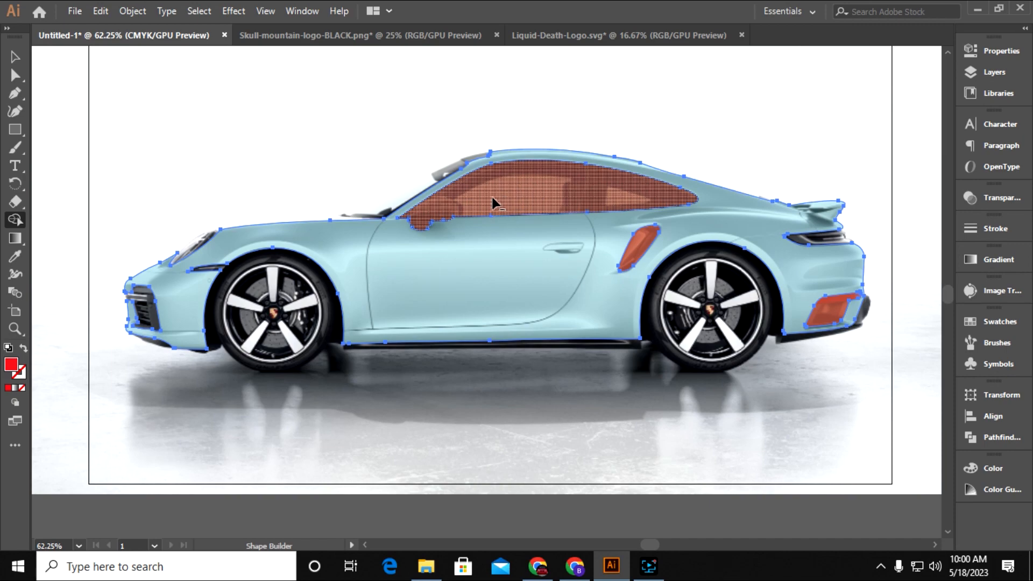
{"action": "left_click", "coordinate": [552, 199], "text": "alt"}
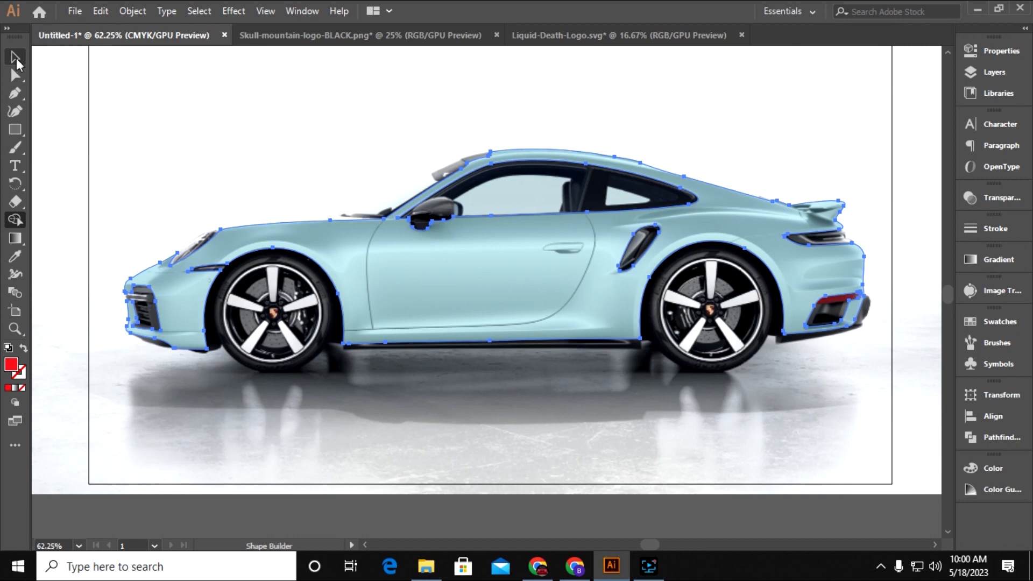
{"action": "left_click", "coordinate": [16, 59]}
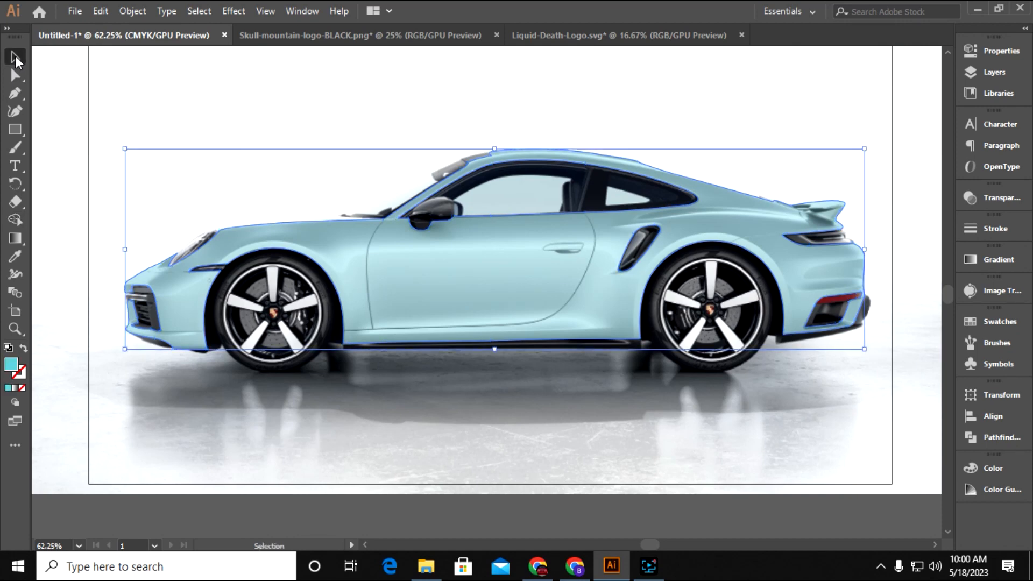
- Change the car body shape's fill color to a saturated pink
{"action": "double_click", "coordinate": [11, 365]}
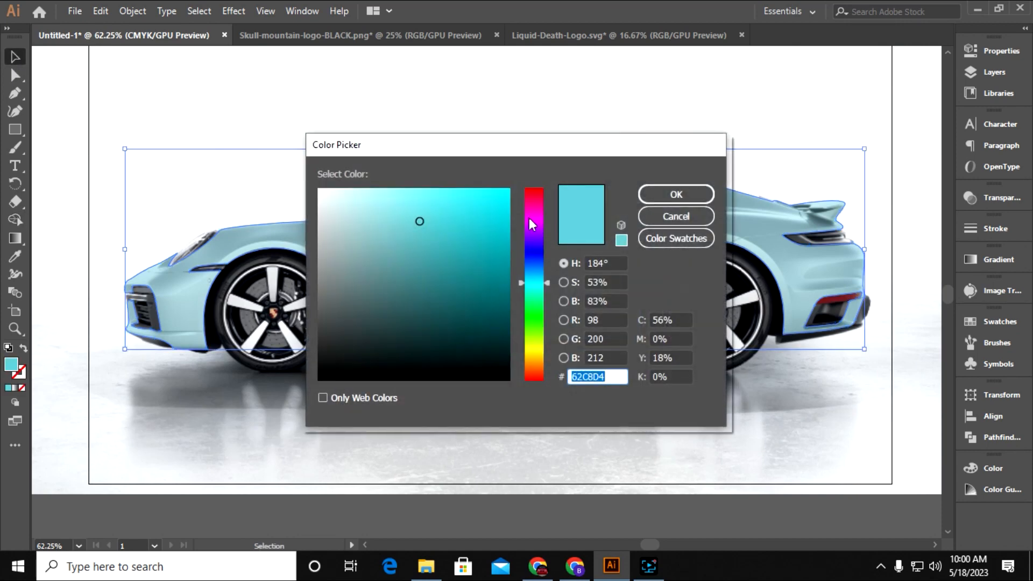
{"action": "left_click_drag", "start_coordinate": [528, 221], "coordinate": [533, 214]}
{"action": "left_click", "coordinate": [501, 198]}
{"action": "left_click", "coordinate": [676, 195]}
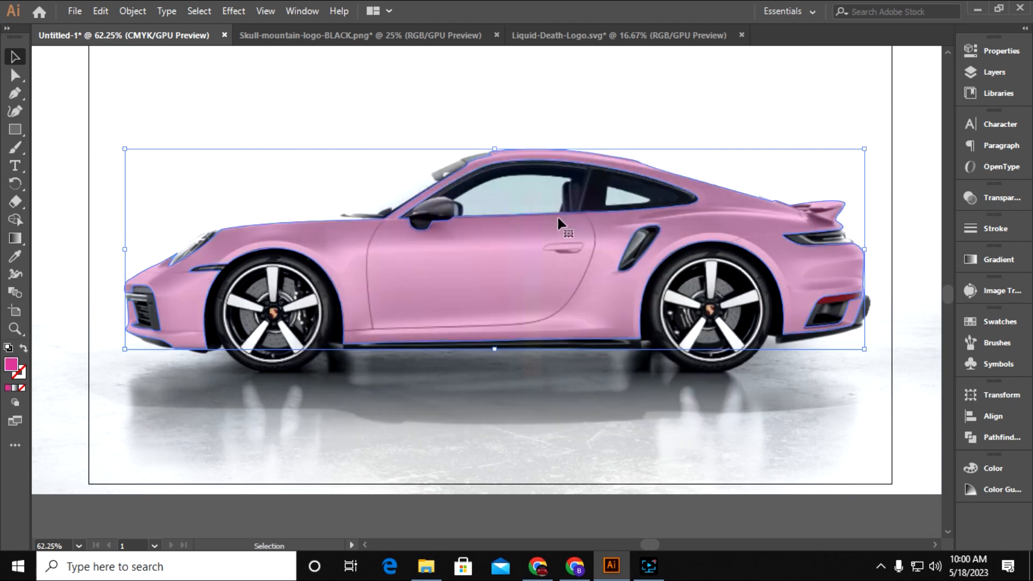
- Raise the body shape's opacity and give it a darkening blend mode that keeps the photo's shading, then deselect it
{"action": "left_click", "coordinate": [980, 261]}
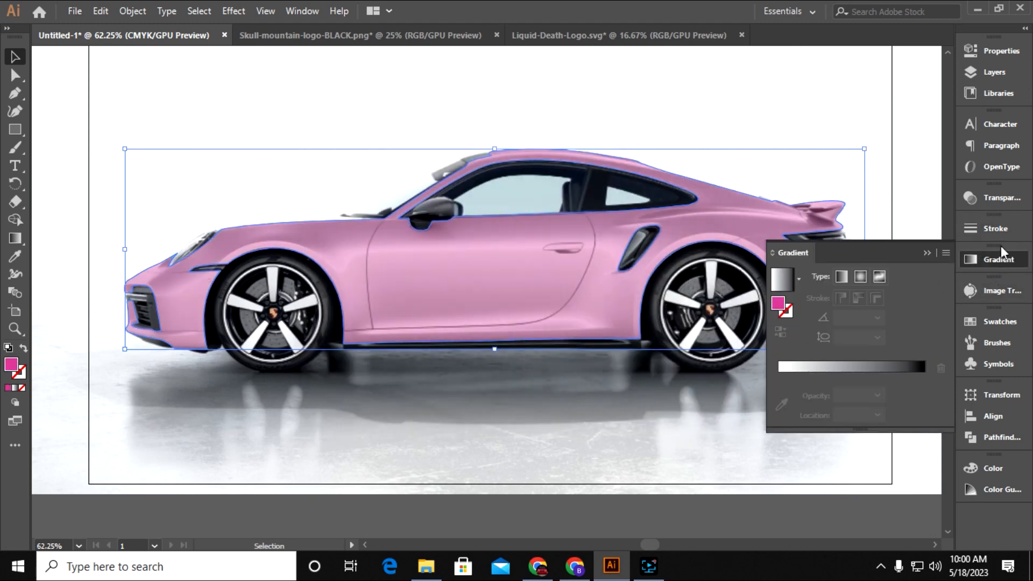
{"action": "left_click", "coordinate": [1001, 213]}
{"action": "mouse_move", "coordinate": [952, 230]}
{"action": "left_mouse_down"}
{"action": "mouse_move", "coordinate": [908, 232]}
{"action": "mouse_move", "coordinate": [955, 232]}
{"action": "left_mouse_up"}
{"action": "left_click", "coordinate": [831, 214]}
{"action": "left_click", "coordinate": [815, 267]}
{"action": "left_click", "coordinate": [928, 192]}
{"action": "left_click_drag", "start_coordinate": [638, 324], "coordinate": [594, 307]}
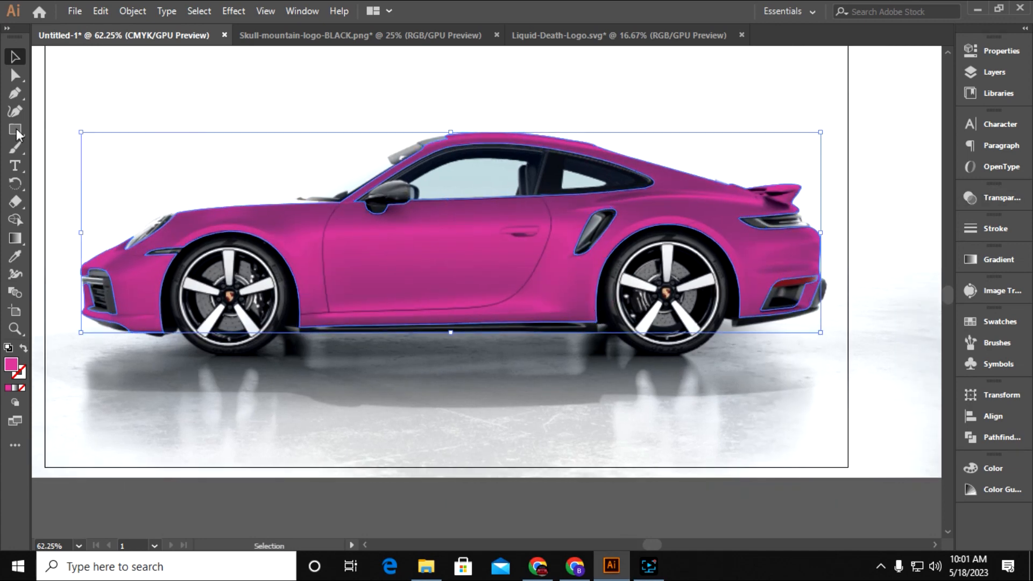
{"action": "left_click_drag", "start_coordinate": [344, 279], "coordinate": [355, 279]}
{"action": "left_click", "coordinate": [372, 385]}
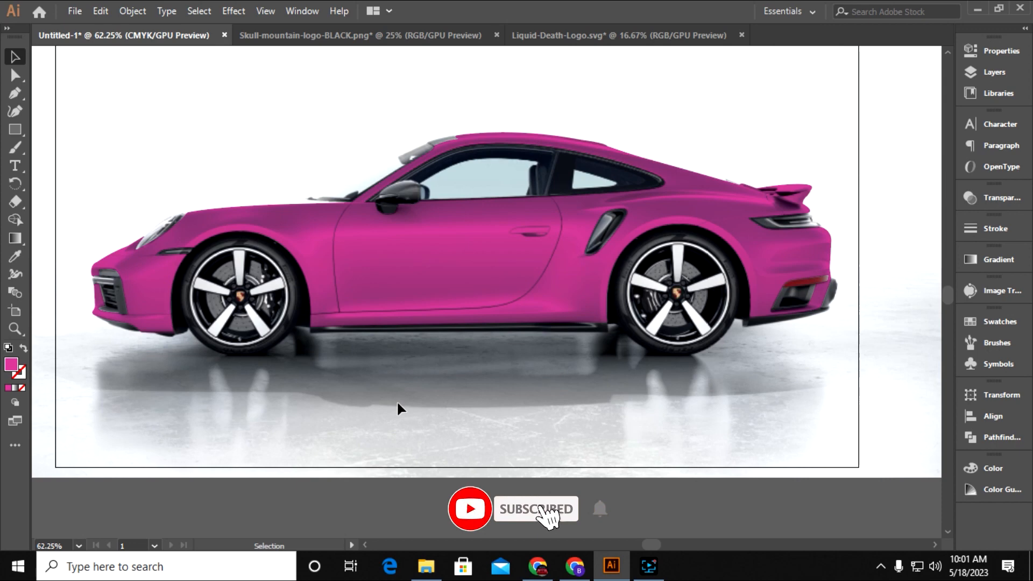
{"action": "left_click_drag", "start_coordinate": [492, 320], "coordinate": [502, 357]}
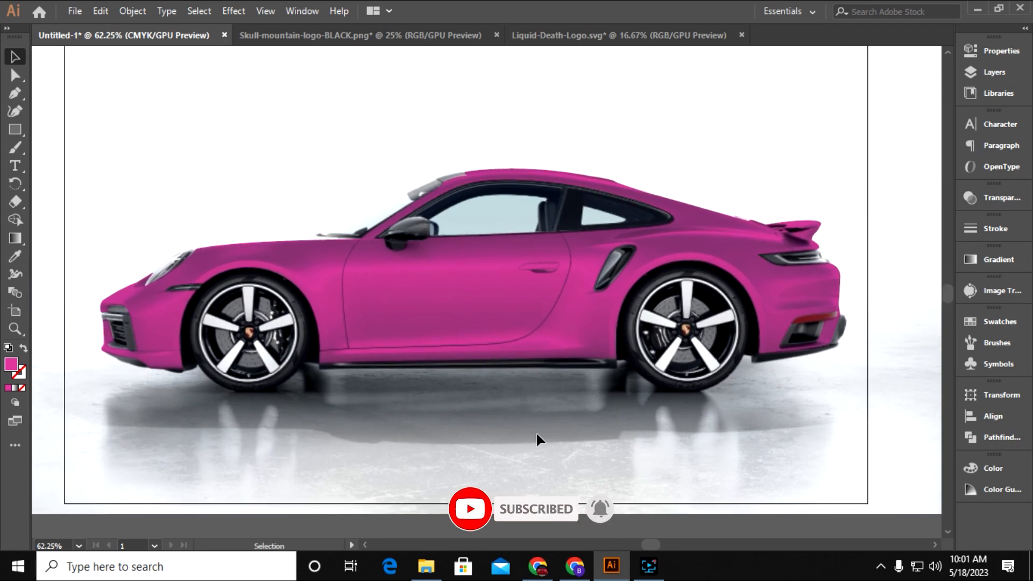
{"action": "left_click", "coordinate": [515, 362]}
{"action": "left_click_drag", "start_coordinate": [489, 429], "coordinate": [484, 364]}
{"action": "left_click", "coordinate": [446, 356]}
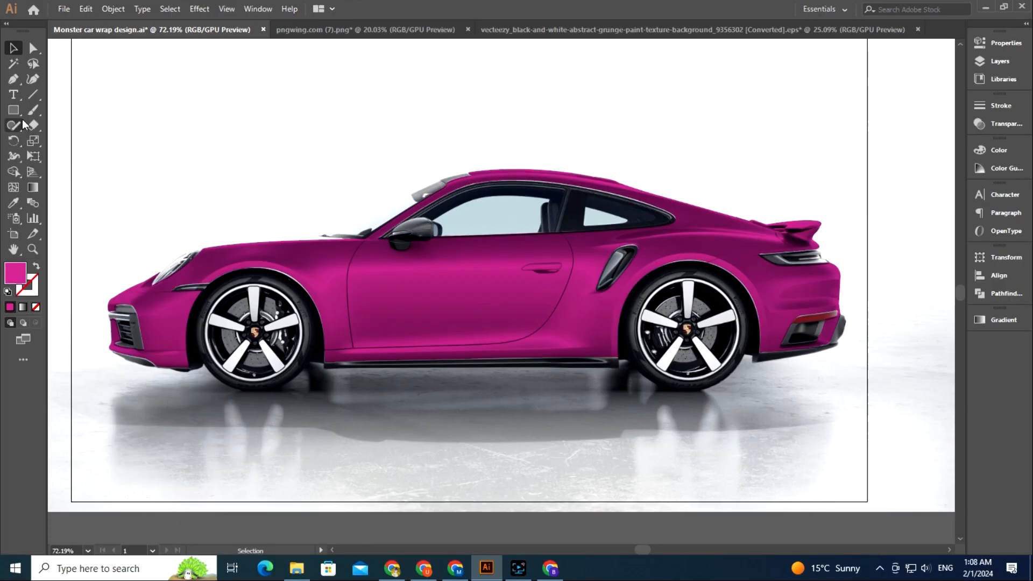
- Draw a magenta rectangle covering the whole car and stack it above the photo but behind the body shape
{"action": "left_click", "coordinate": [13, 110]}
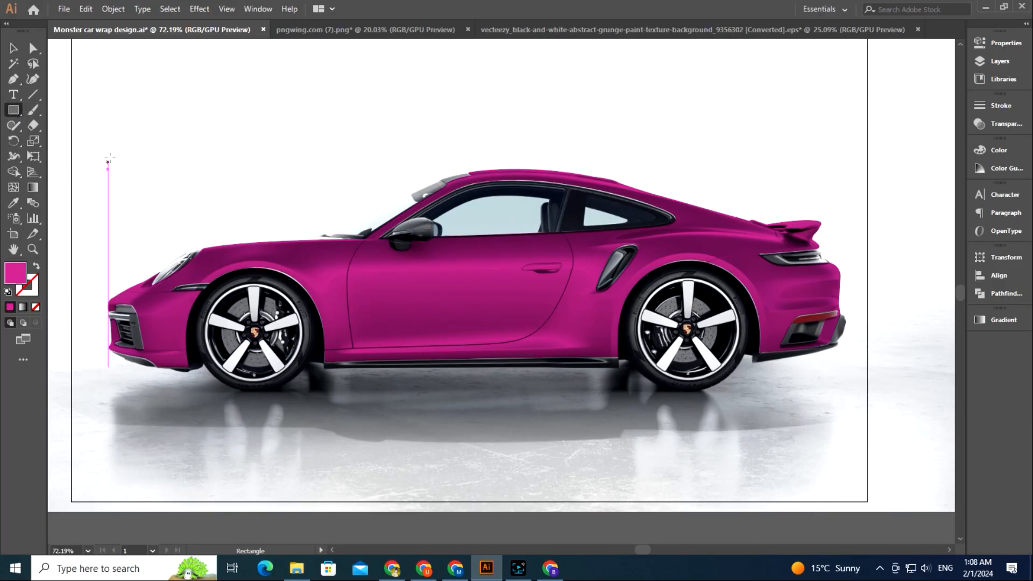
{"action": "left_click_drag", "start_coordinate": [97, 147], "coordinate": [856, 407]}
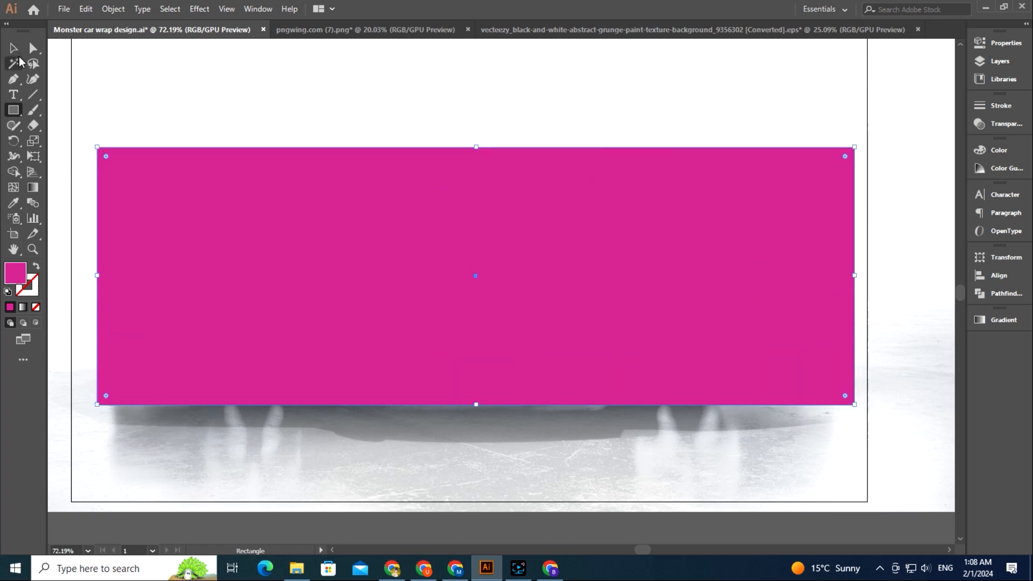
{"action": "left_click", "coordinate": [18, 50]}
{"action": "key", "text": "ctrl"}
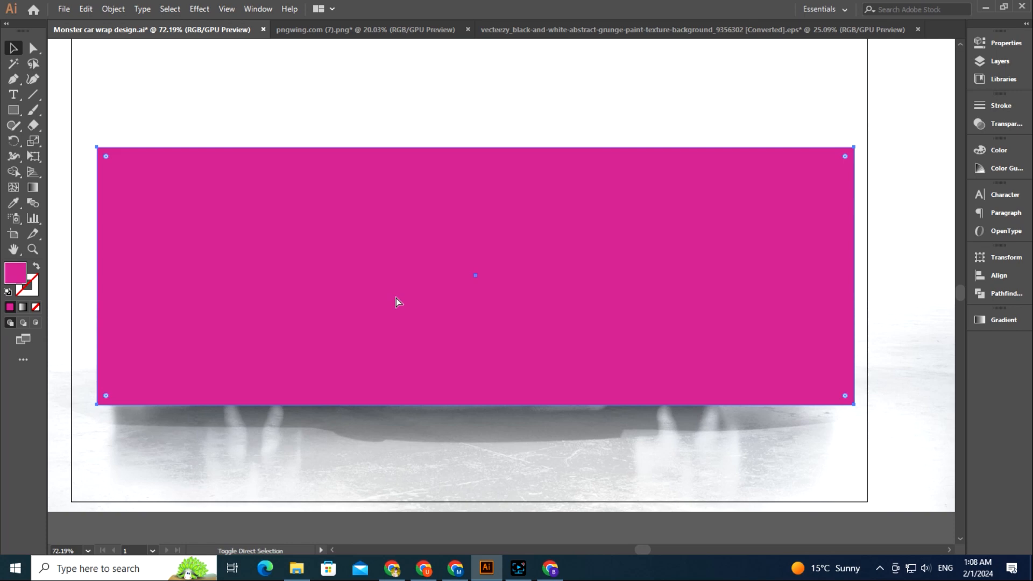
{"action": "key", "text": "ctrl+shift+bracketleft"}
{"action": "key", "text": "ctrl+bracketright"}
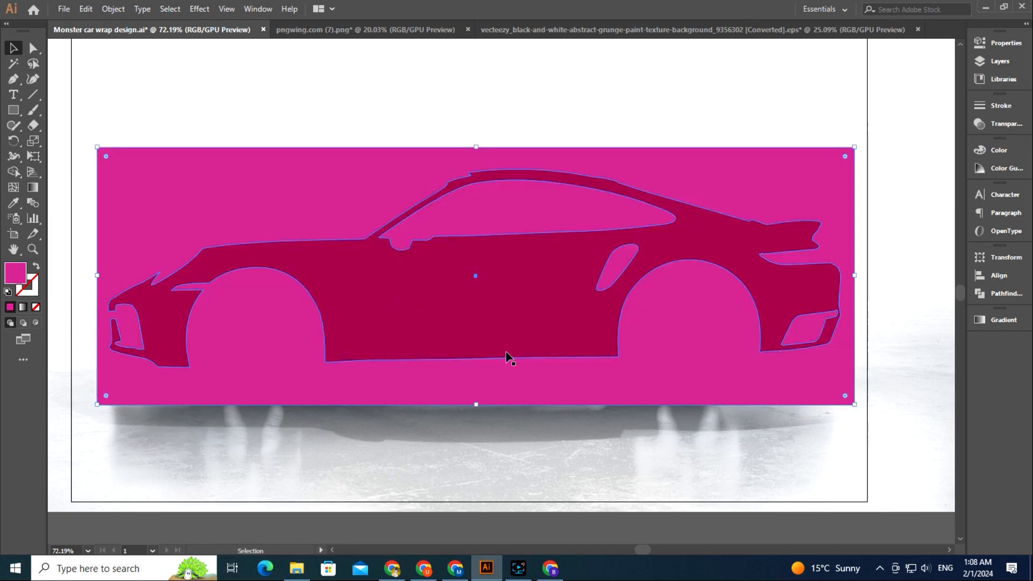
- Select the magenta rectangle together with the car-shaped outline and make a clipping mask from them
{"action": "left_click", "coordinate": [553, 488]}
{"action": "left_click", "coordinate": [542, 386]}
{"action": "left_click", "coordinate": [526, 291], "text": "shift"}
{"action": "right_click", "coordinate": [523, 286]}
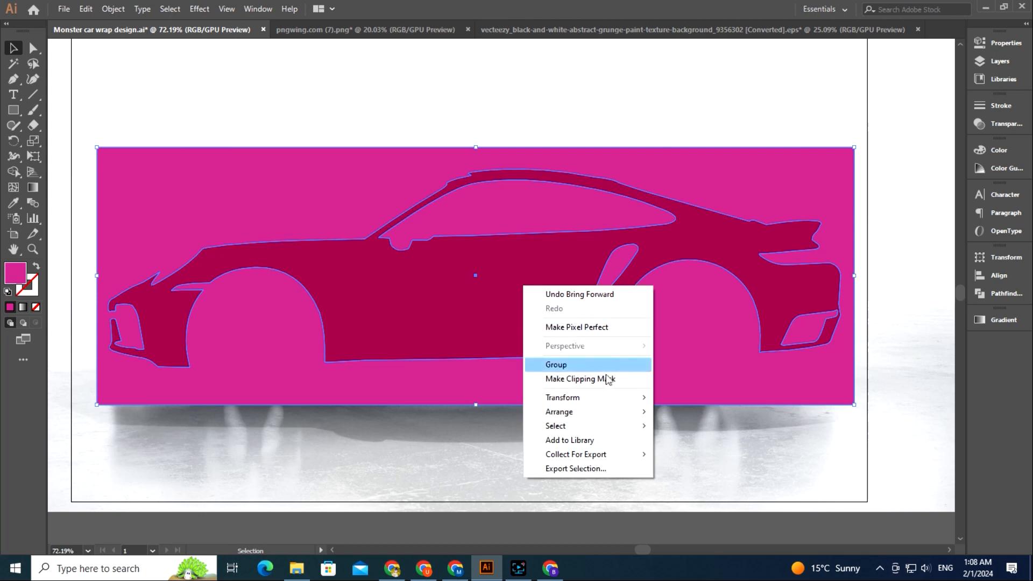
{"action": "left_click", "coordinate": [602, 379]}
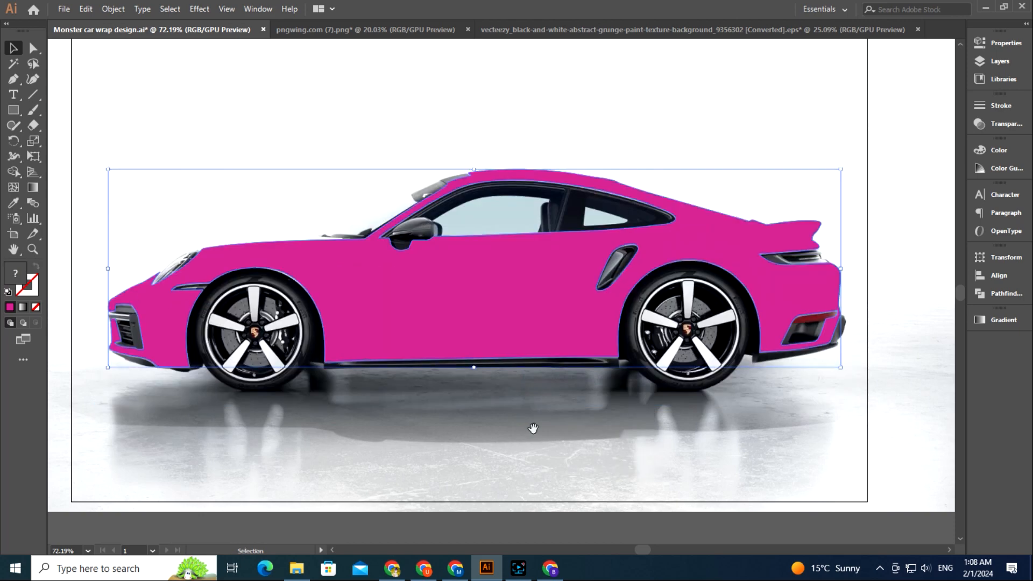
{"action": "scroll", "coordinate": [538, 425], "scroll_direction": "down", "scroll_amount": 1}
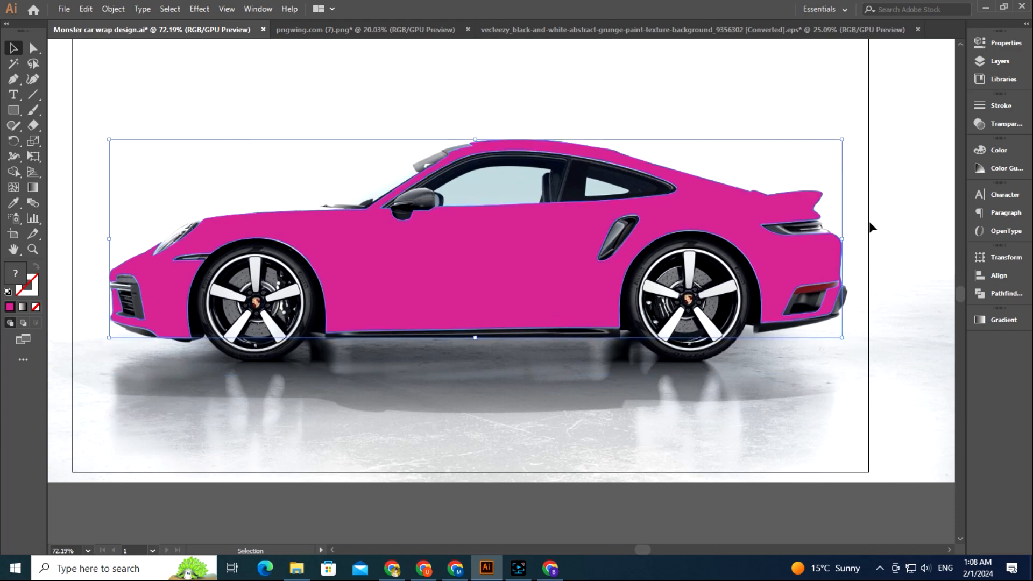
- Copy the black grunge paint texture from the vecteezy abstract grunge background document
{"action": "left_click", "coordinate": [547, 31]}
{"action": "scroll", "coordinate": [615, 452], "scroll_direction": "down", "scroll_amount": 3}
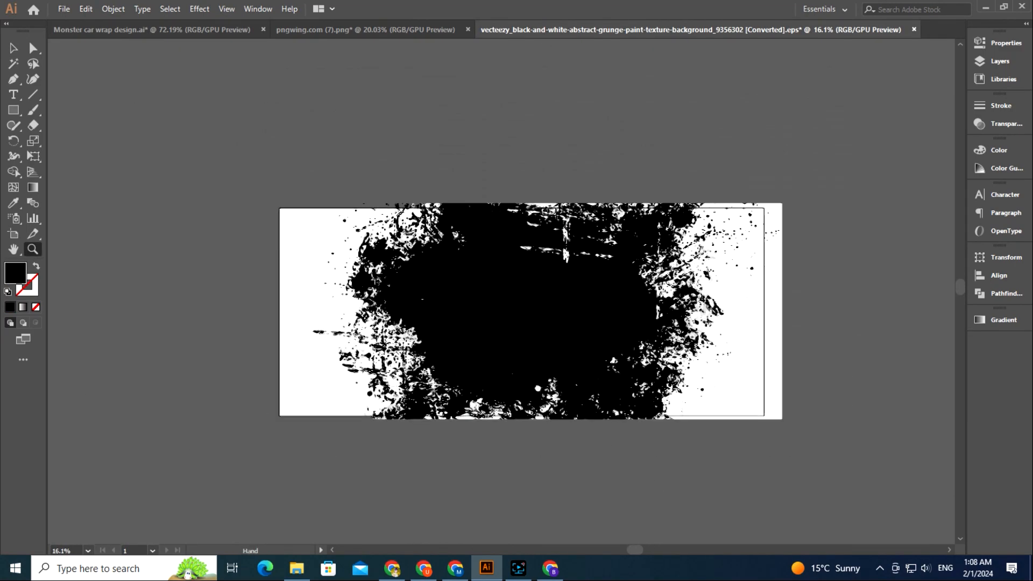
{"action": "left_click", "coordinate": [592, 344]}
{"action": "left_click", "coordinate": [86, 9]}
{"action": "left_click", "coordinate": [123, 73]}
- Return to Monster car wrap design.ai and paste the grunge texture inside the car's clip group
{"action": "left_click", "coordinate": [129, 29]}
{"action": "double_click", "coordinate": [489, 286]}
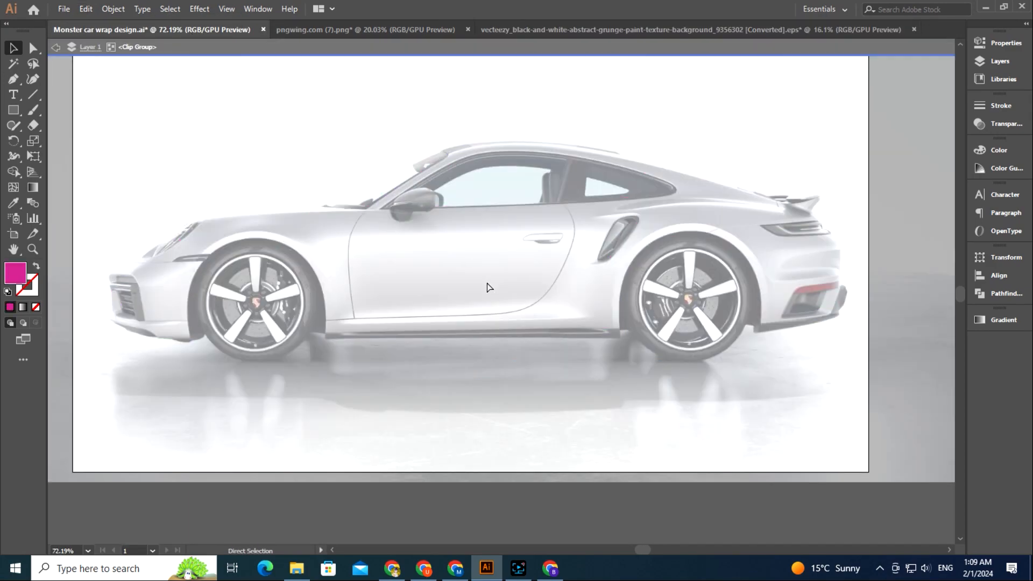
{"action": "key", "text": "ctrl+v"}
{"action": "scroll", "coordinate": [486, 284], "scroll_direction": "down", "scroll_amount": 5}
{"action": "left_click", "coordinate": [15, 49]}
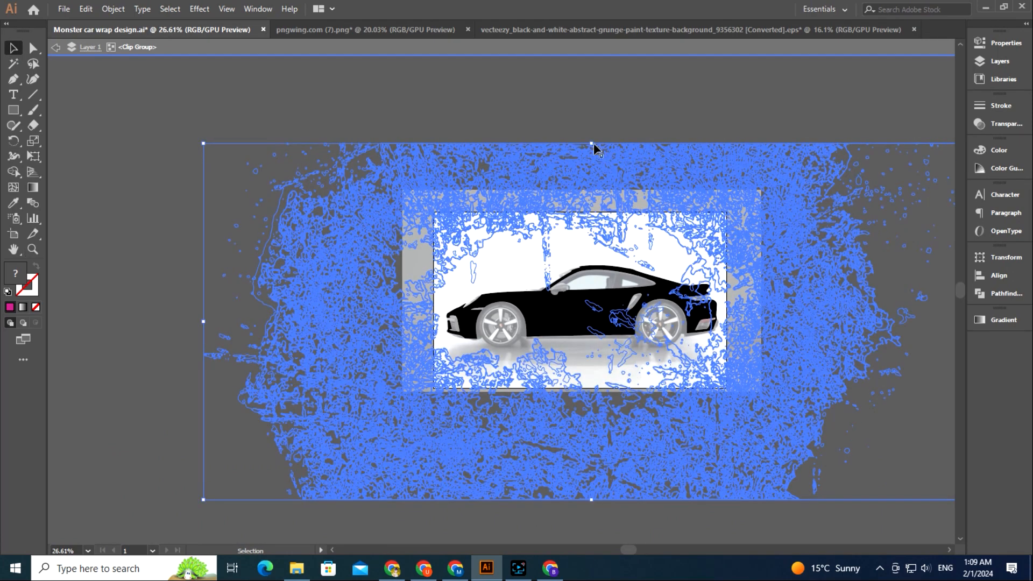
- Scale the pasted grunge texture down so it covers the middle of the car
{"action": "left_click_drag", "start_coordinate": [592, 143], "coordinate": [634, 312]}
{"action": "key", "text": "ctrl+equal"}
{"action": "key", "text": "ctrl+equal"}
{"action": "key", "text": "ctrl+equal"}
{"action": "left_click_drag", "start_coordinate": [698, 381], "coordinate": [741, 401]}
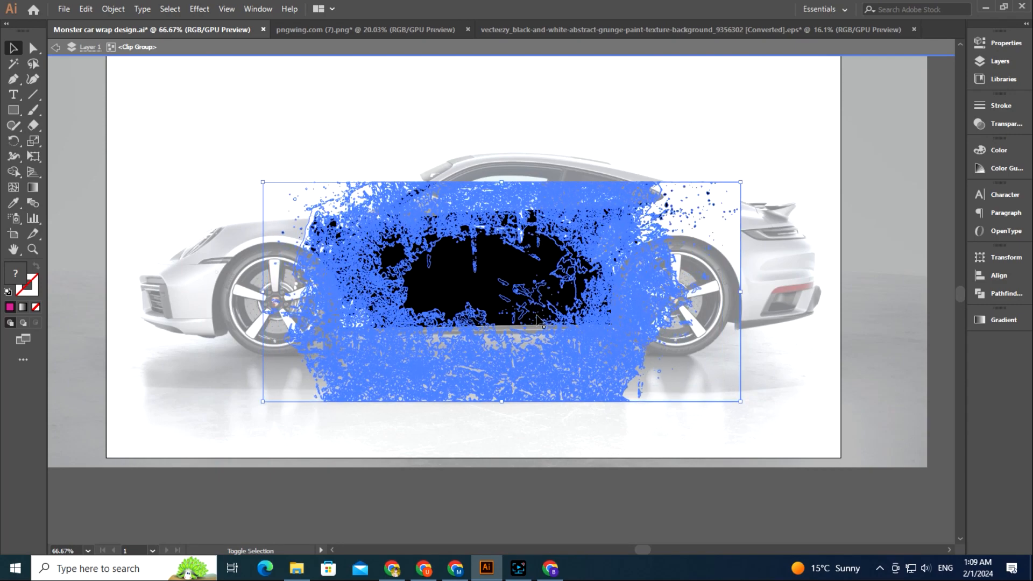
- Turn the grunge texture upside down and enlarge it to about 912 × 420 px, positioned higher over the car body
{"action": "left_click_drag", "start_coordinate": [534, 312], "coordinate": [527, 273]}
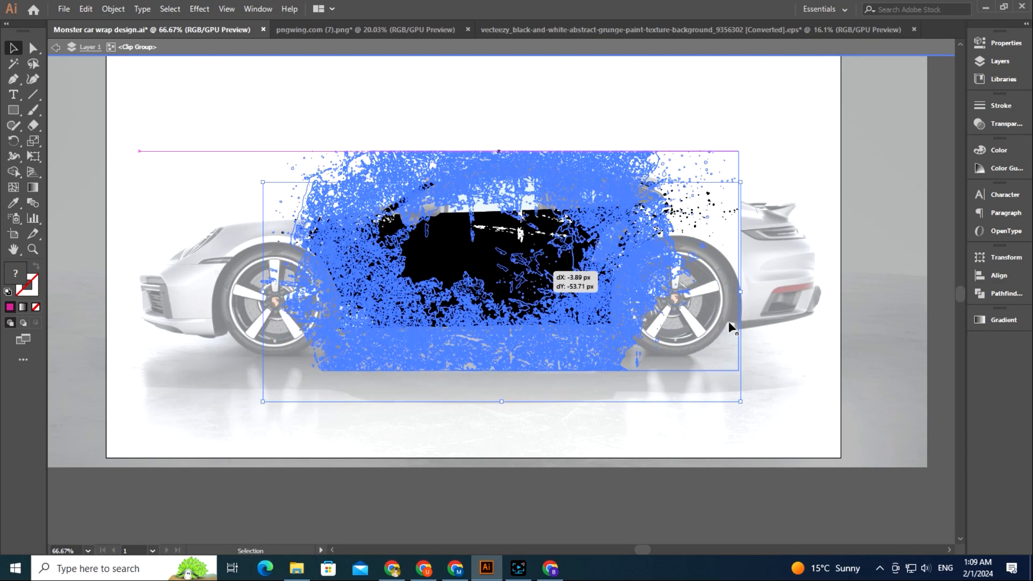
{"action": "left_click_drag", "start_coordinate": [730, 325], "coordinate": [729, 326]}
{"action": "left_click_drag", "start_coordinate": [321, 198], "coordinate": [349, 186]}
{"action": "left_click_drag", "start_coordinate": [757, 385], "coordinate": [761, 386]}
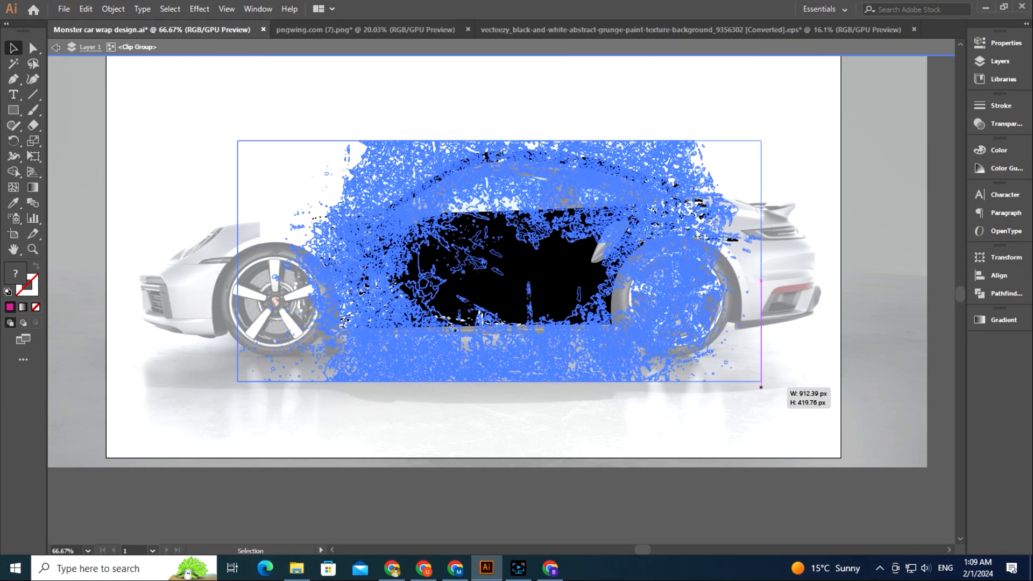
{"action": "left_click_drag", "start_coordinate": [512, 300], "coordinate": [510, 284]}
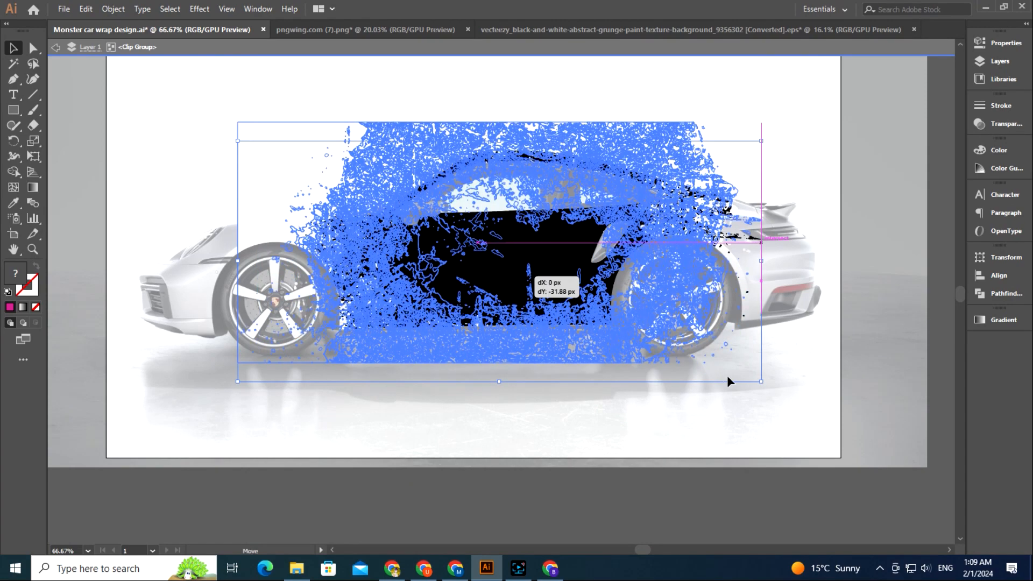
- Enlarge the grunge texture to about 1004 × 443 px and shift it towards the car's front, covering the doors and both wheel arches
{"action": "left_click_drag", "start_coordinate": [761, 380], "coordinate": [801, 365]}
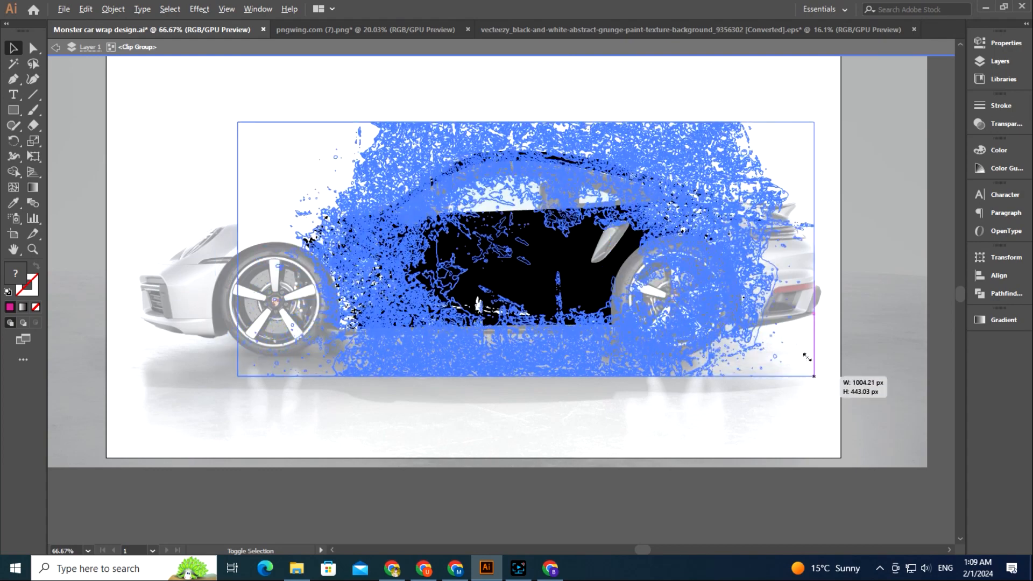
{"action": "left_click_drag", "start_coordinate": [841, 305], "coordinate": [830, 295]}
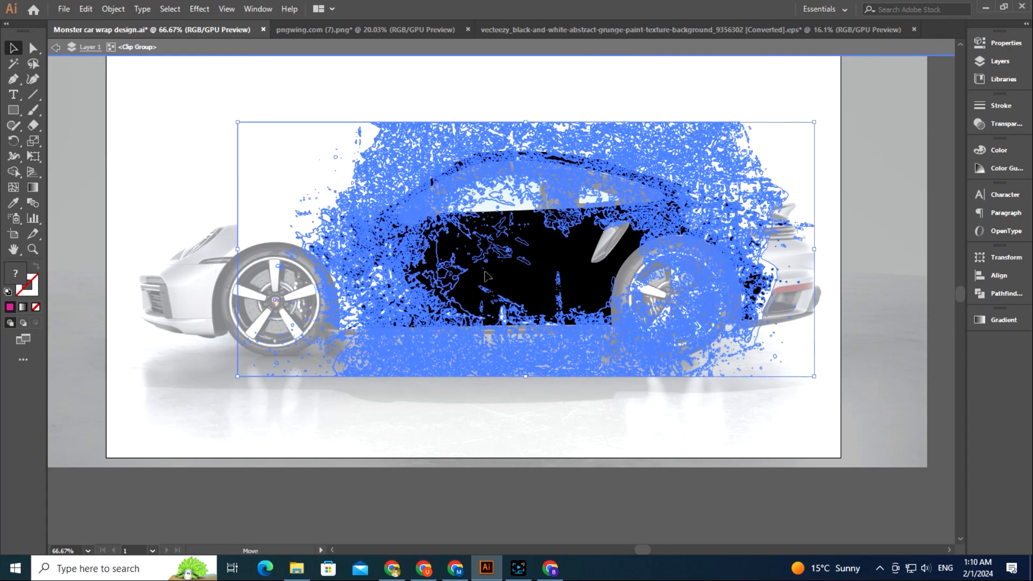
{"action": "left_click_drag", "start_coordinate": [490, 277], "coordinate": [478, 276]}
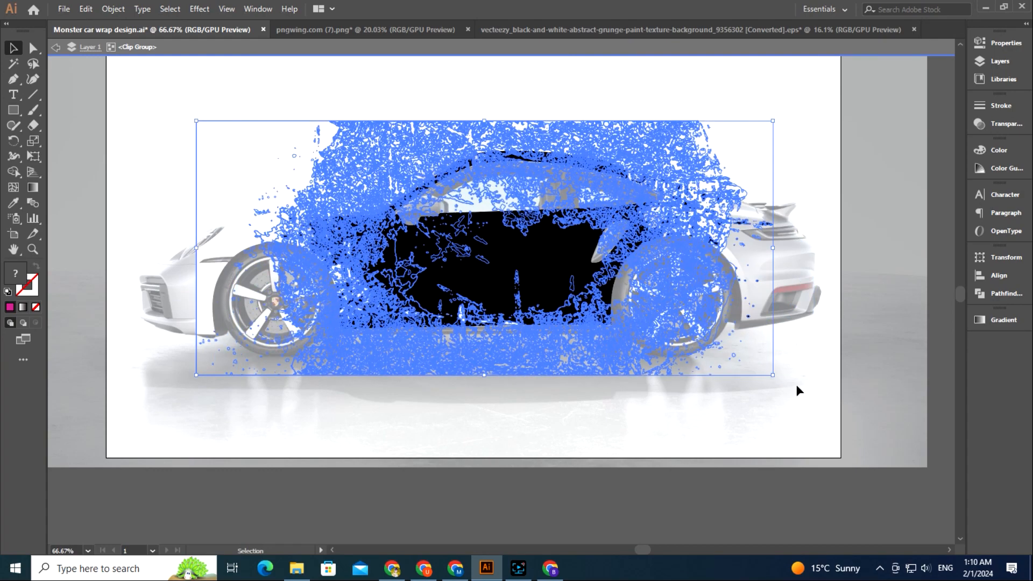
{"action": "left_click", "coordinate": [796, 384]}
{"action": "left_click_drag", "start_coordinate": [482, 290], "coordinate": [448, 285]}
{"action": "left_click_drag", "start_coordinate": [769, 381], "coordinate": [791, 430]}
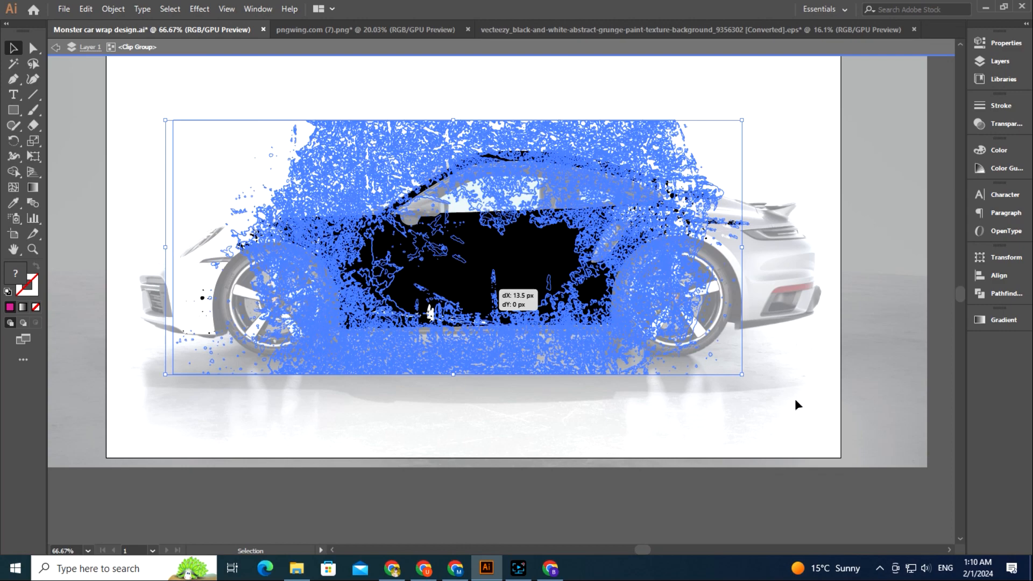
{"action": "left_click", "coordinate": [790, 417]}
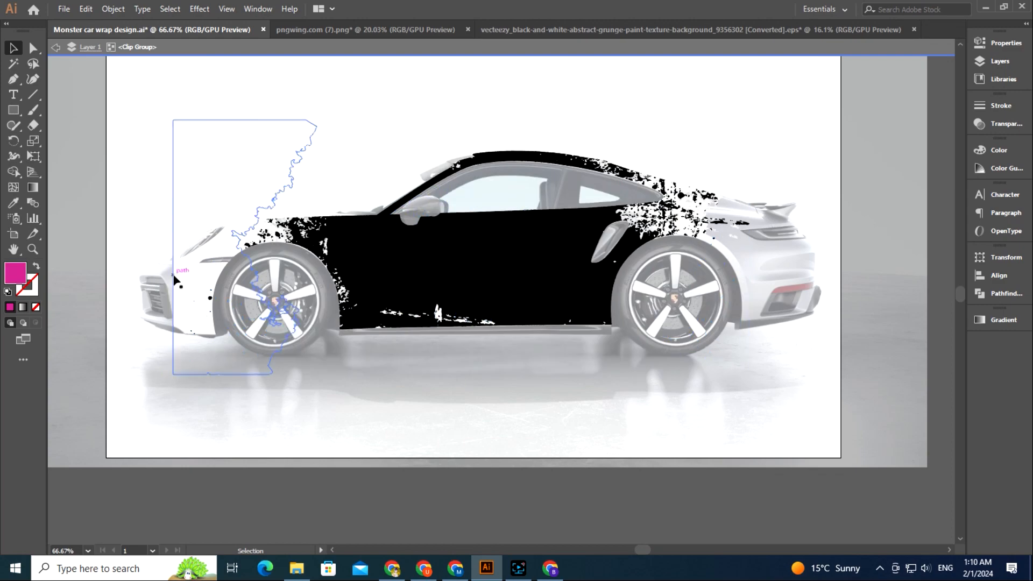
- Delete the stray grunge specks on the car's front bumper
{"action": "key", "text": "y"}
{"action": "left_click", "coordinate": [188, 300]}
{"action": "key", "text": "Delete"}
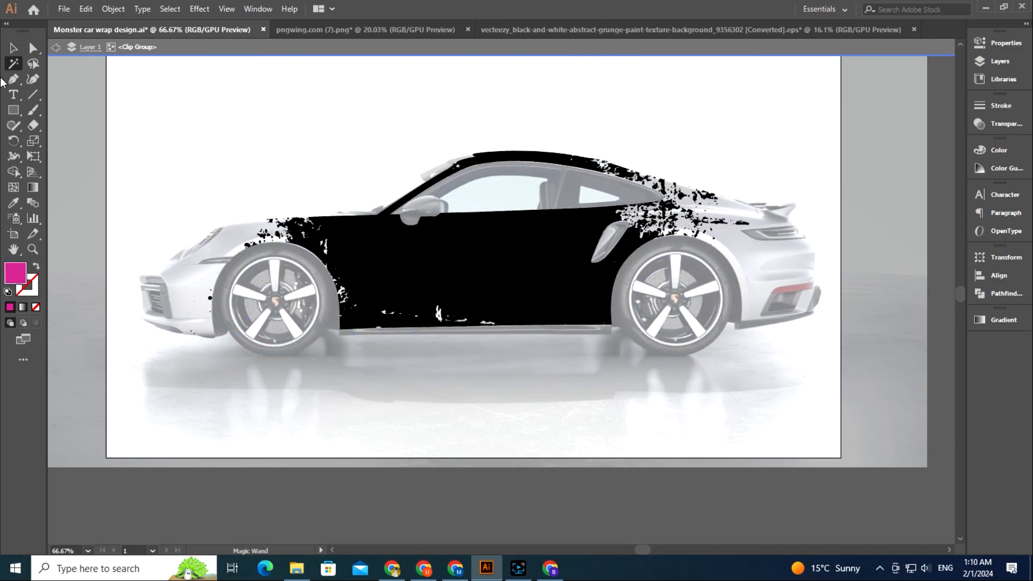
- Leave the clip group's isolation and set the blend mode of the whole group to Hard Light
{"action": "double_click", "coordinate": [97, 261]}
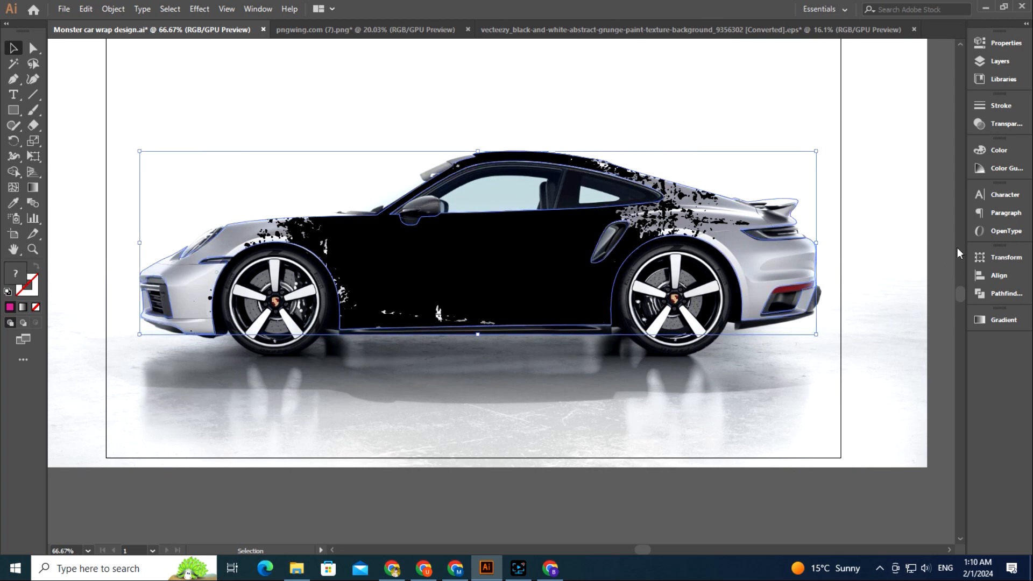
{"action": "left_click", "coordinate": [982, 125]}
{"action": "left_click", "coordinate": [850, 119]}
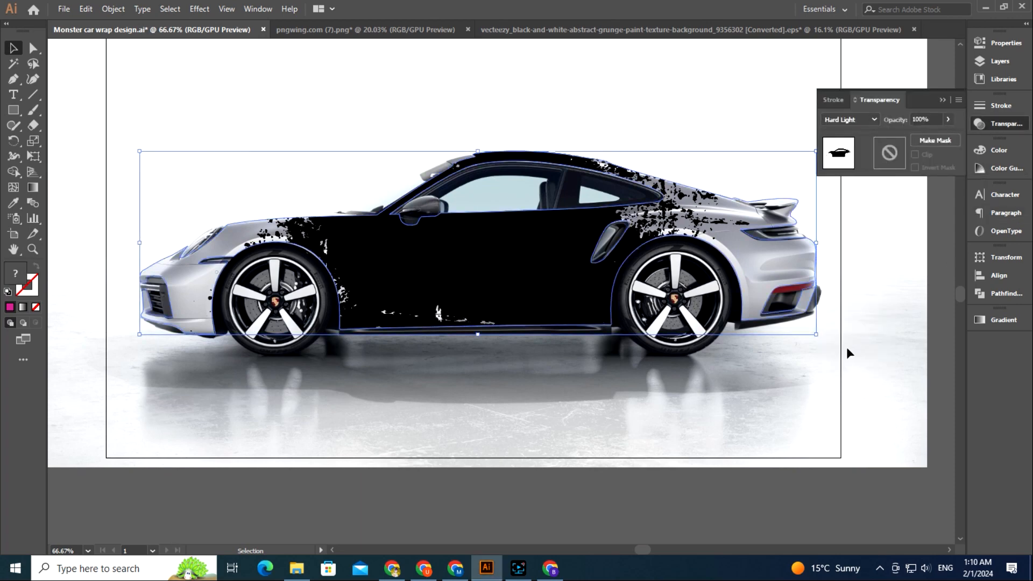
- Isolate the clip group, recolour all its black texture shapes to a slightly lighter black, and leave the isolation
{"action": "right_click", "coordinate": [524, 258]}
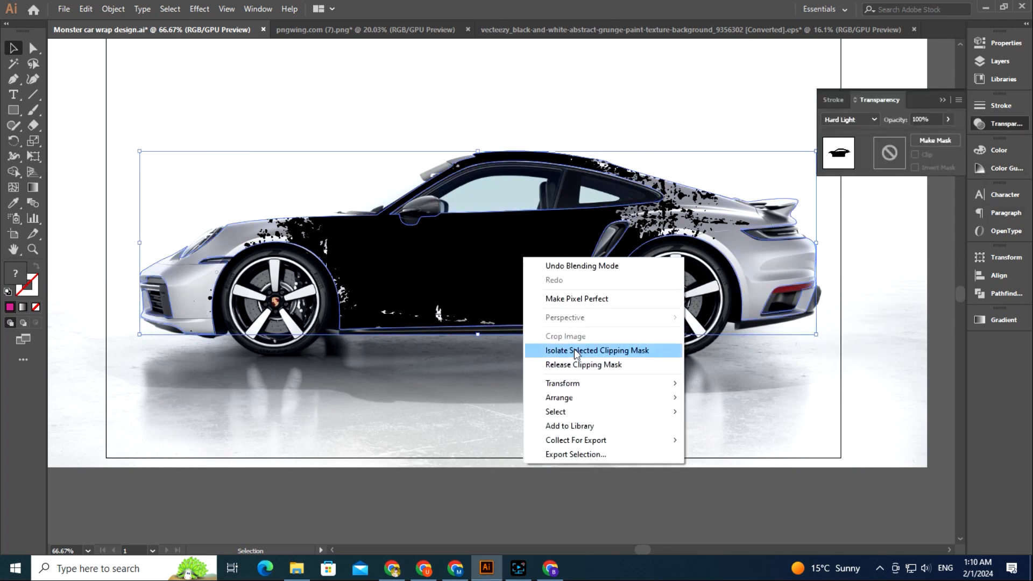
{"action": "left_click", "coordinate": [573, 349]}
{"action": "key", "text": "y"}
{"action": "left_click", "coordinate": [550, 318]}
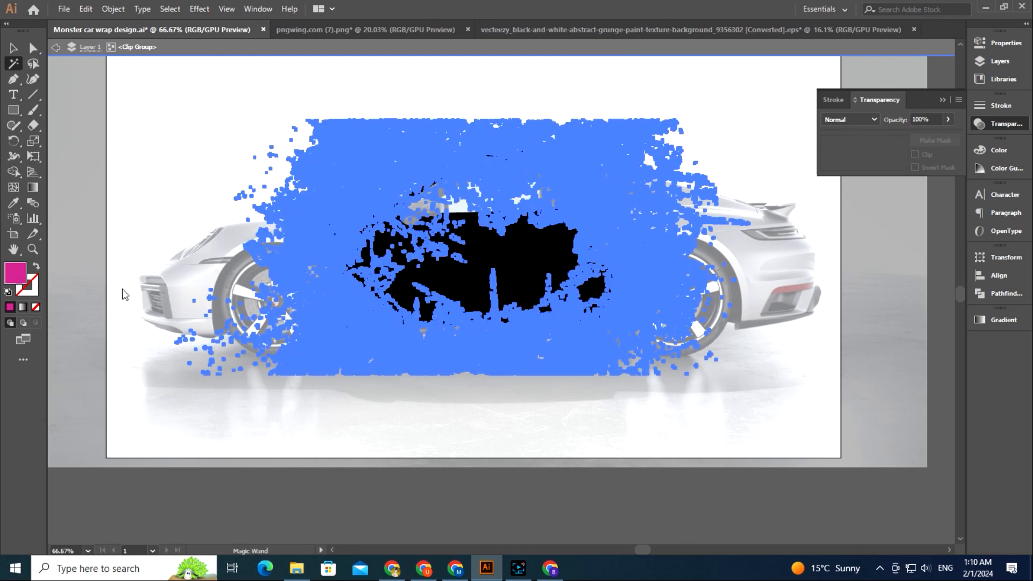
{"action": "double_click", "coordinate": [15, 273]}
{"action": "key", "text": "Return"}
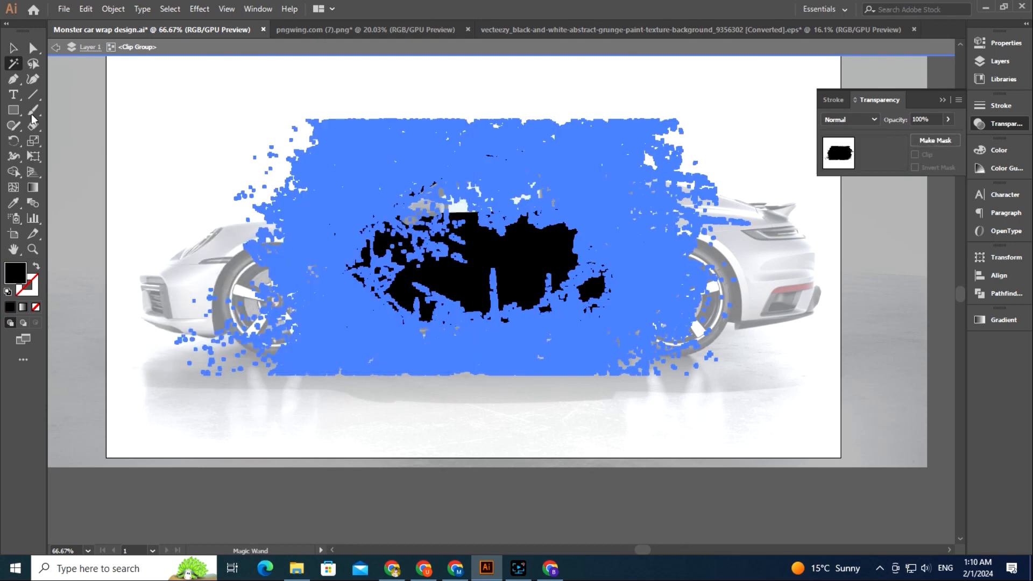
{"action": "key", "text": "v"}
{"action": "double_click", "coordinate": [79, 203]}
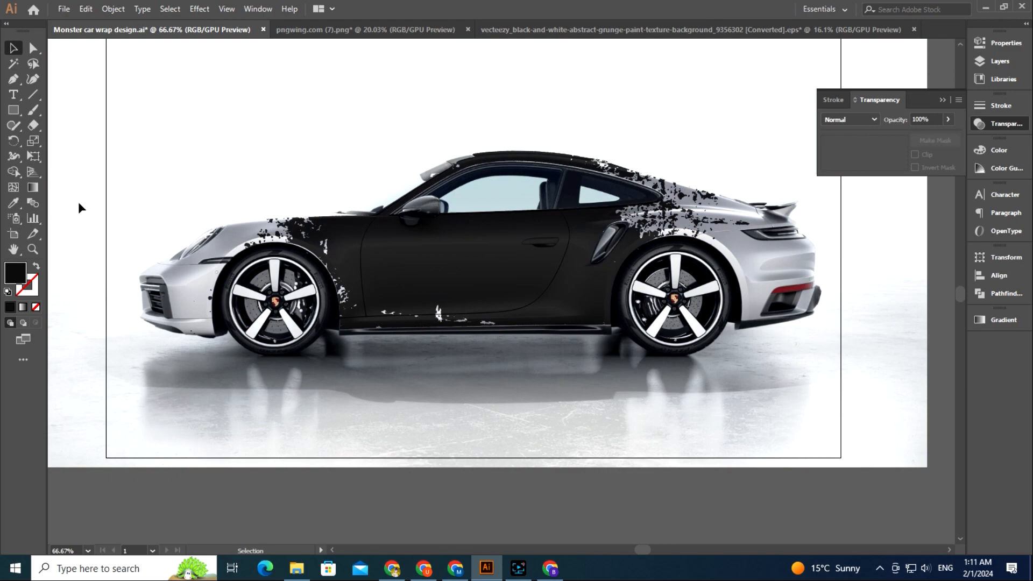
{"action": "left_click", "coordinate": [942, 100]}
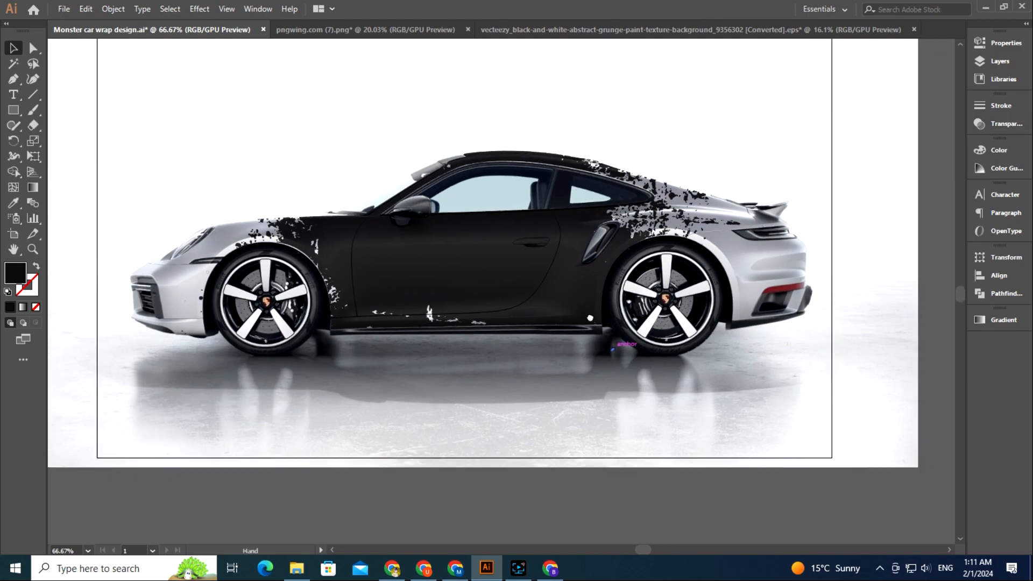
- Copy the Monster Energy lettering and the green claw mark from the pngwing.com (7).png document
{"action": "left_click", "coordinate": [373, 30]}
{"action": "key", "text": "z"}
{"action": "left_click_drag", "start_coordinate": [567, 383], "coordinate": [624, 252]}
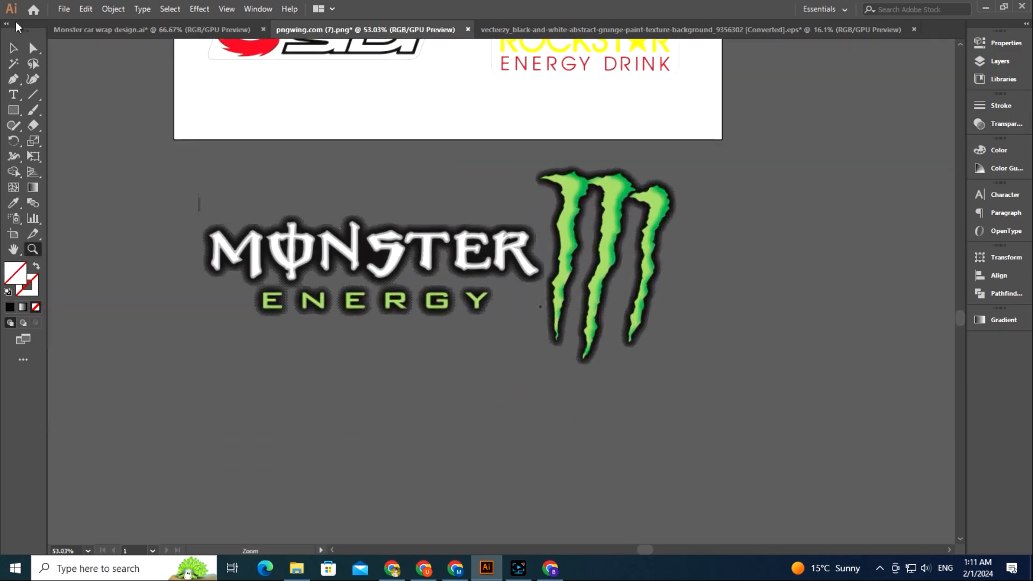
{"action": "left_click", "coordinate": [616, 325]}
{"action": "left_click", "coordinate": [412, 268], "text": "shift"}
- Paste the Monster Energy artwork into Monster car wrap design.ai and scale it down to fit on the car door
{"action": "left_click", "coordinate": [234, 29]}
{"action": "key", "text": "space"}
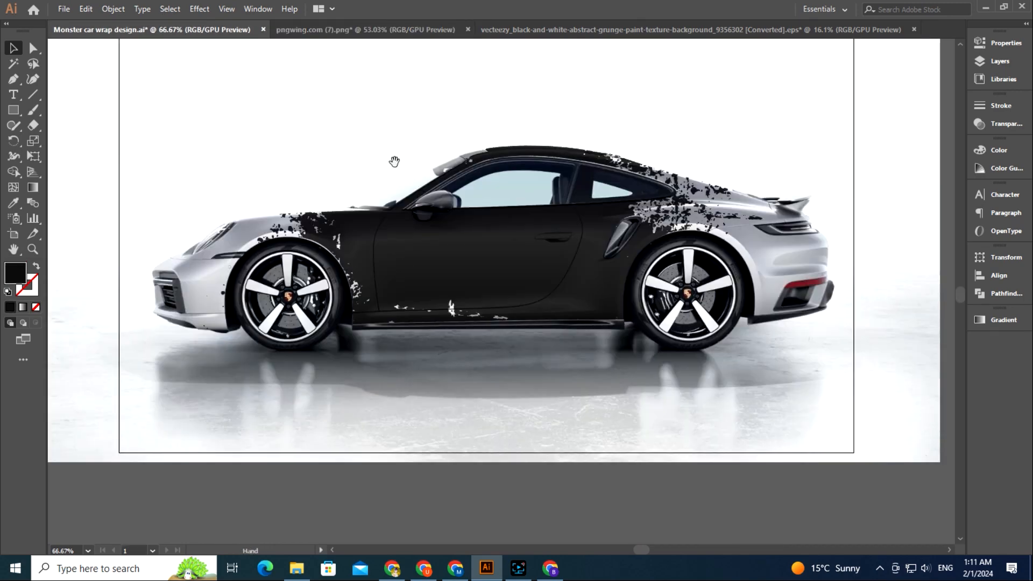
{"action": "left_click_drag", "start_coordinate": [539, 410], "coordinate": [535, 301]}
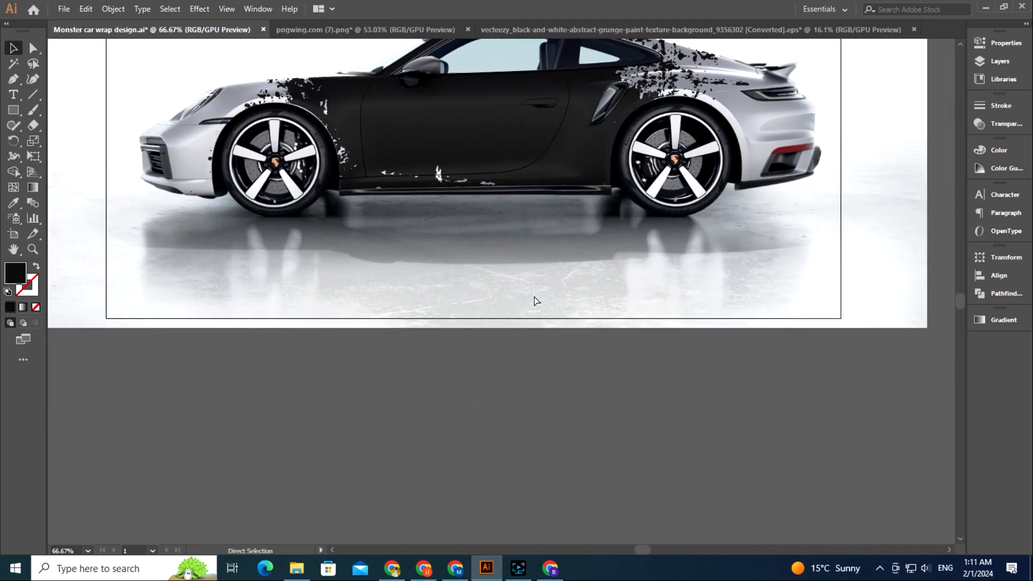
{"action": "key", "text": "ctrl+v"}
{"action": "scroll", "coordinate": [482, 392], "scroll_direction": "up", "scroll_amount": 3}
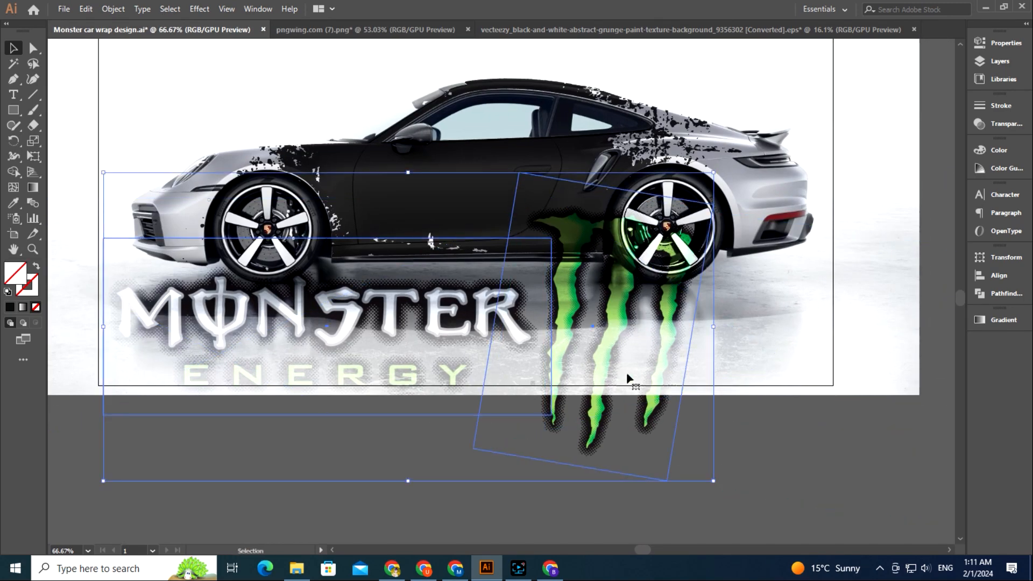
{"action": "left_click_drag", "start_coordinate": [714, 328], "coordinate": [496, 196]}
{"action": "left_click_drag", "start_coordinate": [551, 243], "coordinate": [589, 271]}
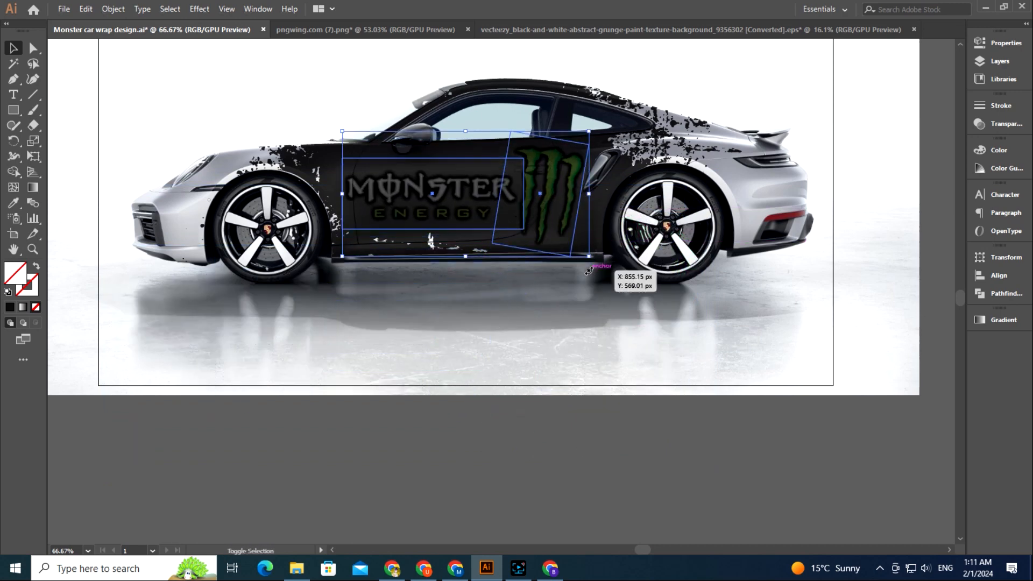
- Set the blend mode of the Monster Energy lettering and claw mark to Color Dodge
{"action": "left_click", "coordinate": [996, 125]}
{"action": "left_click", "coordinate": [874, 121]}
{"action": "left_click", "coordinate": [869, 226]}
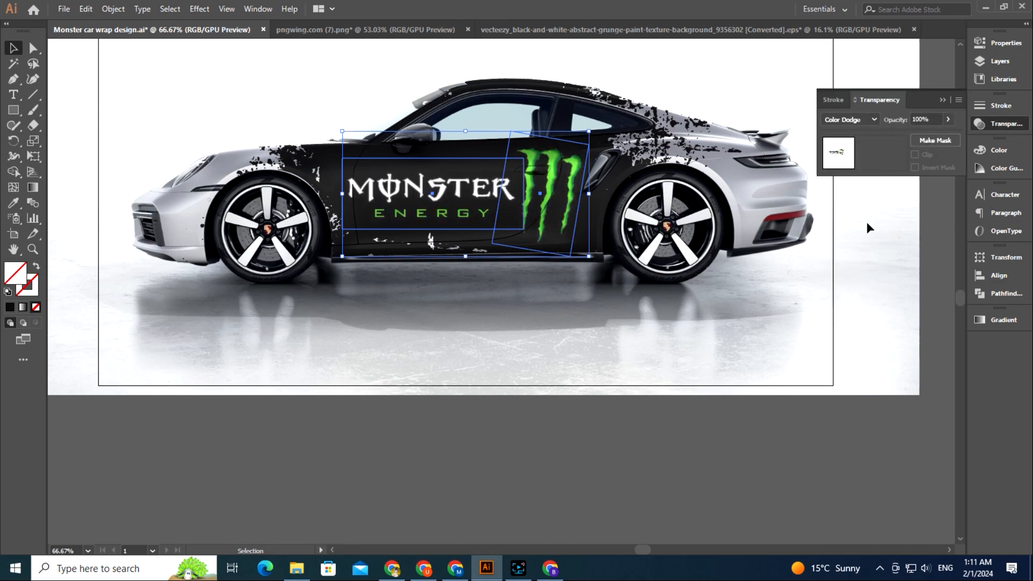
{"action": "left_click", "coordinate": [791, 293]}
- Nudge the green claw mark upwards and closer to the Monster lettering
{"action": "key", "text": "z"}
{"action": "left_click_drag", "start_coordinate": [670, 277], "coordinate": [678, 274]}
{"action": "left_click_drag", "start_coordinate": [586, 263], "coordinate": [582, 365]}
{"action": "key", "text": "v"}
{"action": "left_click", "coordinate": [550, 306]}
{"action": "key", "text": "Left"}
{"action": "key", "text": "Left"}
{"action": "key", "text": "Left"}
{"action": "key", "text": "Left"}
{"action": "key", "text": "Left"}
{"action": "key", "text": "Left"}
{"action": "key", "text": "Left"}
{"action": "key", "text": "Left"}
{"action": "key", "text": "Up"}
{"action": "key", "text": "Up"}
{"action": "key", "text": "Up"}
{"action": "key", "text": "Up"}
{"action": "key", "text": "Up"}
{"action": "key", "text": "Up"}
{"action": "key", "text": "Up"}
{"action": "key", "text": "Up"}
{"action": "key", "text": "Up"}
{"action": "key", "text": "Up"}
{"action": "key", "text": "Up"}
{"action": "key", "text": "Up"}
{"action": "key", "text": "Up"}
{"action": "key", "text": "Up"}
{"action": "key", "text": "Up"}
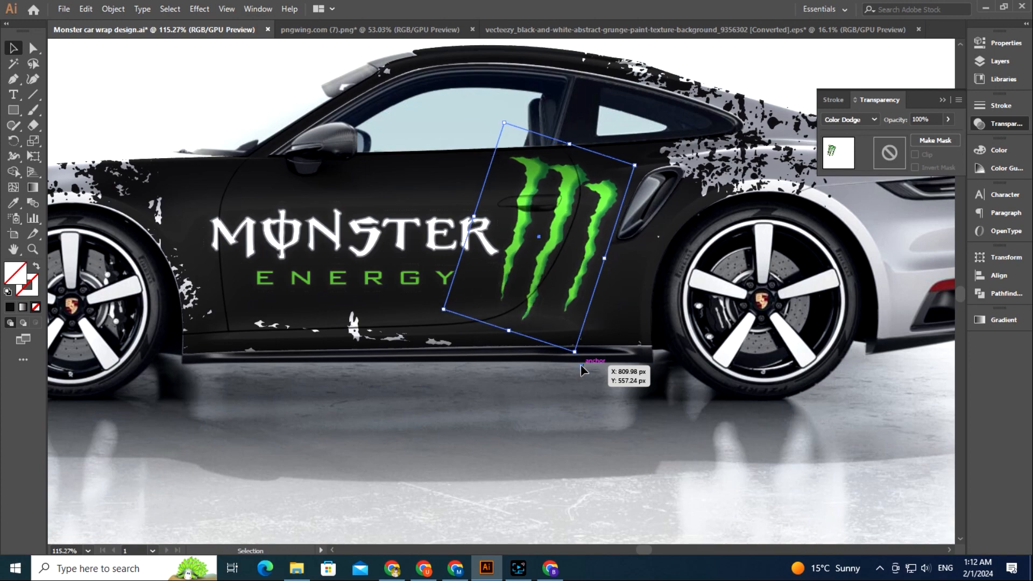
{"action": "key", "text": "Right"}
{"action": "key", "text": "Right"}
{"action": "key", "text": "Right"}
{"action": "key", "text": "Right"}
{"action": "left_click", "coordinate": [617, 394]}
{"action": "key", "text": "z"}
{"action": "left_click_drag", "start_coordinate": [689, 442], "coordinate": [602, 404]}
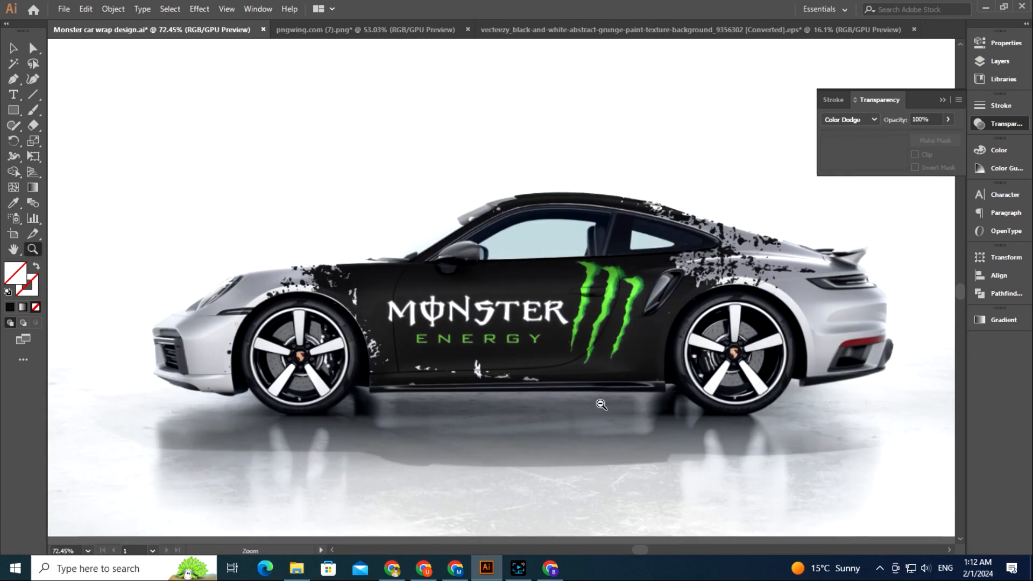
{"action": "key", "text": "v"}
{"action": "left_click", "coordinate": [522, 325]}
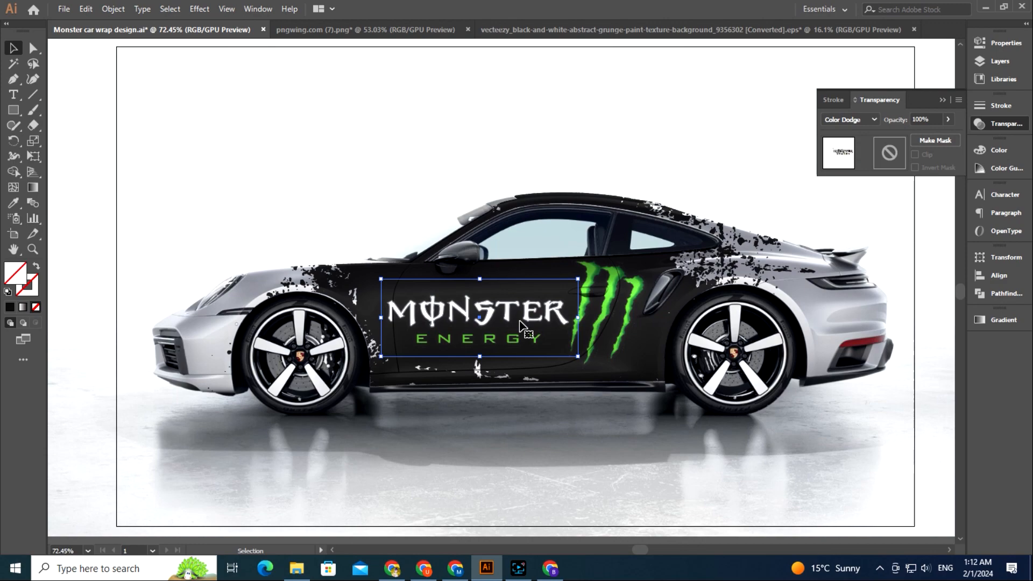
{"action": "left_click", "coordinate": [632, 471]}
- Move the row of eight sponsor logos from below the artboard onto the lower edge of the car door
{"action": "key", "text": "z"}
{"action": "left_click_drag", "start_coordinate": [633, 471], "coordinate": [511, 281]}
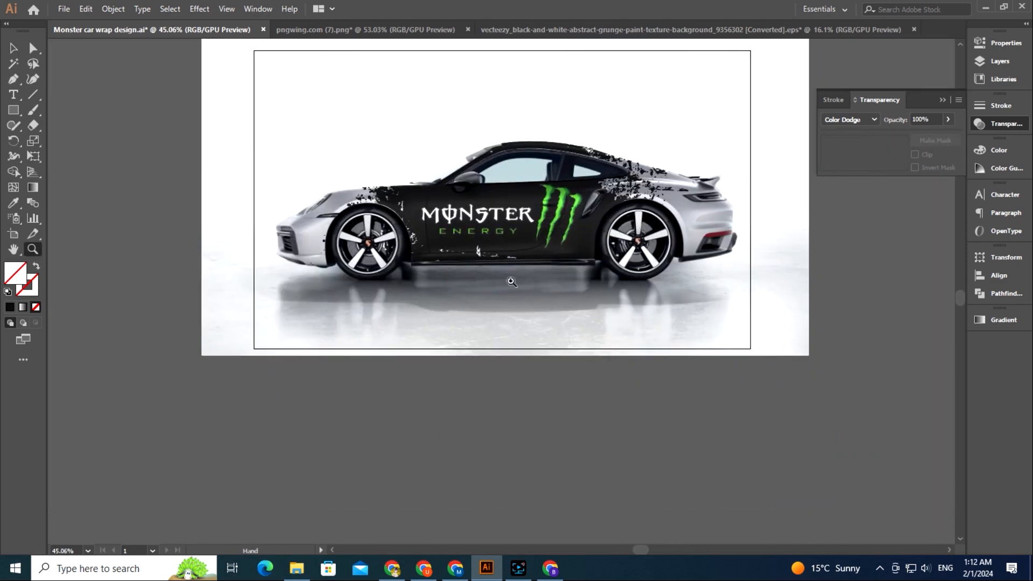
{"action": "left_click_drag", "start_coordinate": [574, 478], "coordinate": [538, 171]}
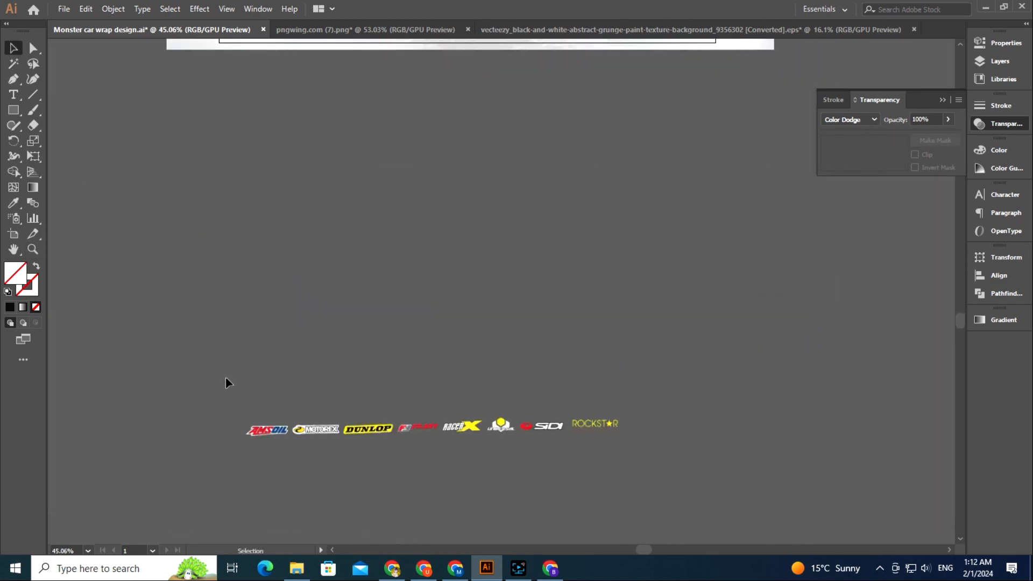
{"action": "left_click_drag", "start_coordinate": [231, 383], "coordinate": [637, 452]}
{"action": "left_click_drag", "start_coordinate": [542, 430], "coordinate": [552, 138]}
{"action": "left_click_drag", "start_coordinate": [560, 255], "coordinate": [557, 524]}
{"action": "left_click_drag", "start_coordinate": [592, 394], "coordinate": [601, 281]}
{"action": "left_click_drag", "start_coordinate": [639, 302], "coordinate": [623, 298]}
{"action": "scroll", "coordinate": [660, 404], "scroll_direction": "up", "scroll_amount": 5}
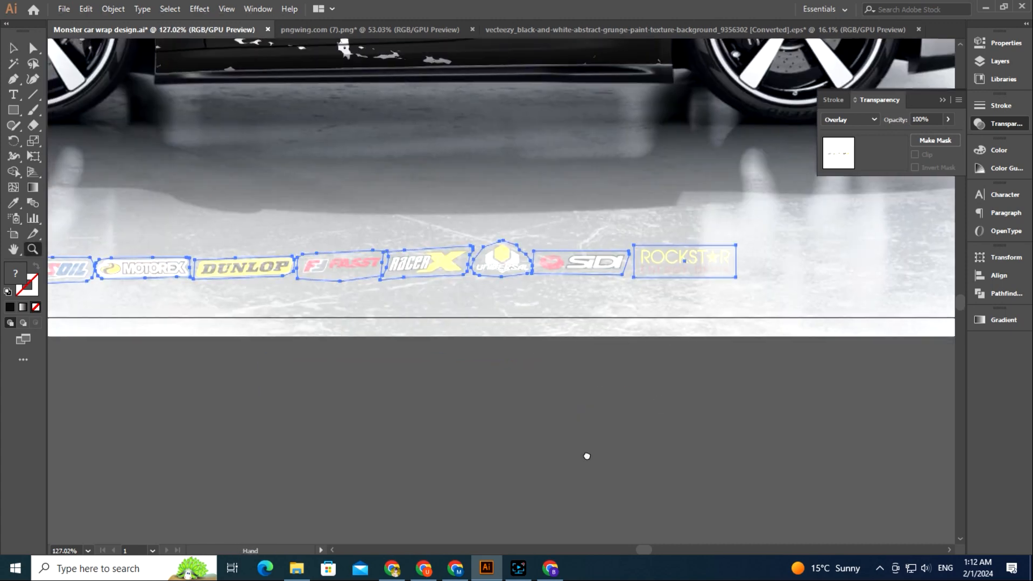
{"action": "scroll", "coordinate": [586, 454], "scroll_direction": "up", "scroll_amount": 4}
{"action": "left_click_drag", "start_coordinate": [377, 374], "coordinate": [523, 171]}
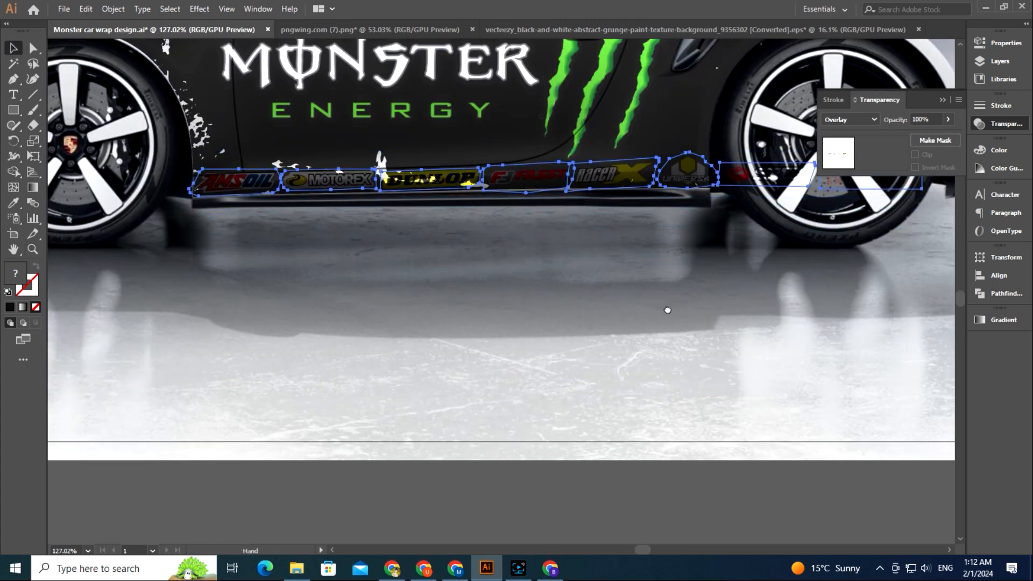
- Scale and reposition the sponsor logo row so it spans the door sill between the two wheels
{"action": "left_click_drag", "start_coordinate": [673, 304], "coordinate": [549, 426]}
{"action": "left_click_drag", "start_coordinate": [794, 319], "coordinate": [612, 308]}
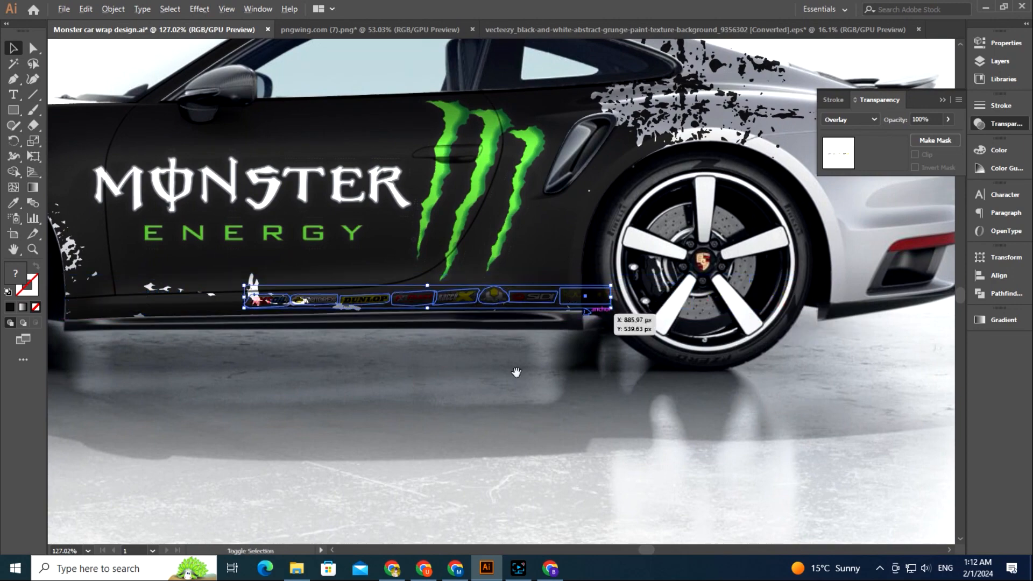
{"action": "left_click_drag", "start_coordinate": [352, 395], "coordinate": [514, 372]}
{"action": "left_click", "coordinate": [594, 274]}
{"action": "key", "text": "ctrl+z"}
{"action": "left_click_drag", "start_coordinate": [589, 252], "coordinate": [589, 270]}
{"action": "left_click_drag", "start_coordinate": [540, 279], "coordinate": [440, 283]}
{"action": "left_click_drag", "start_coordinate": [649, 288], "coordinate": [740, 309]}
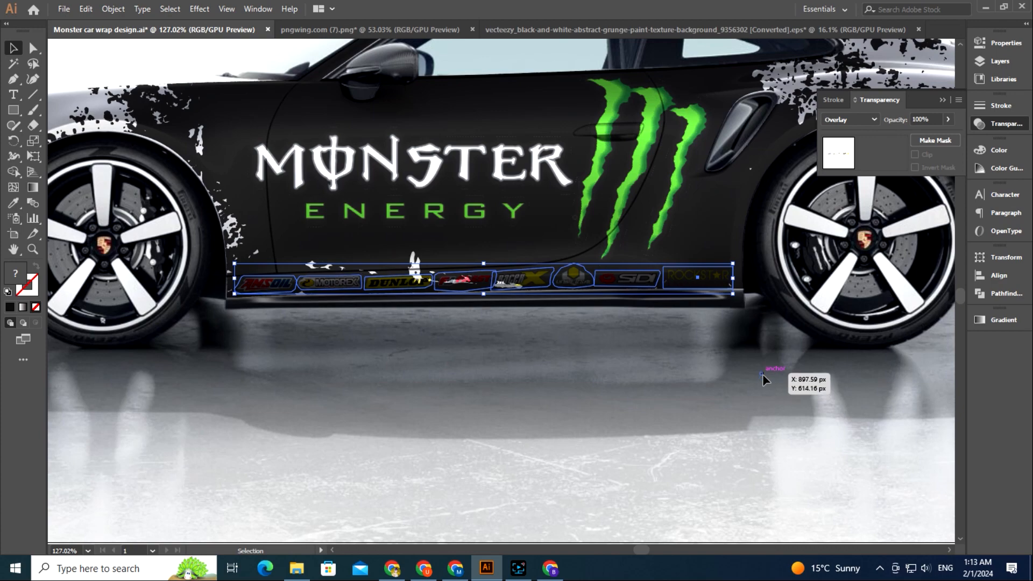
- Set the blend mode of the sponsor logo row to Color Dodge
{"action": "left_click", "coordinate": [852, 119]}
{"action": "left_click", "coordinate": [842, 224]}
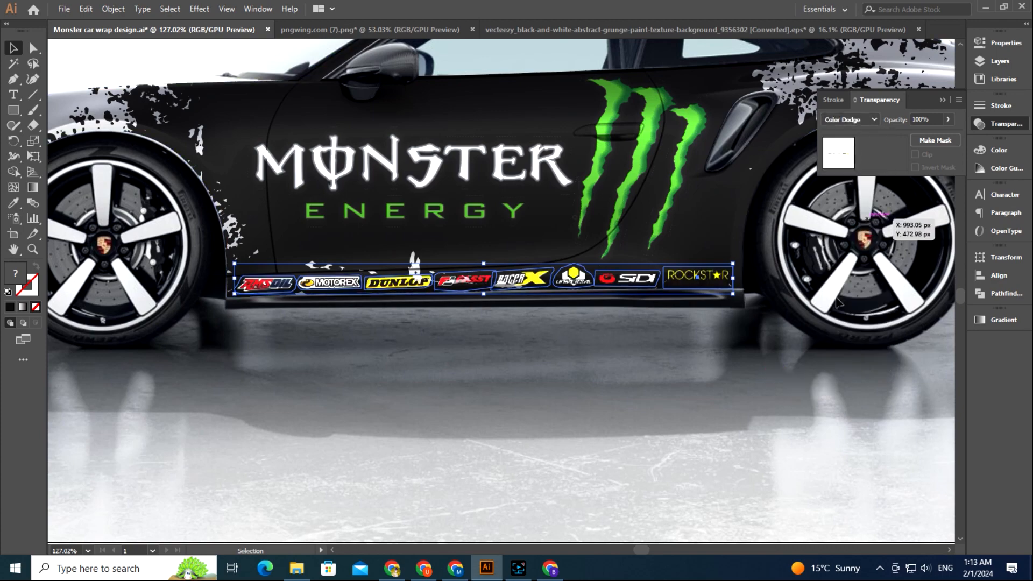
{"action": "left_click", "coordinate": [785, 419]}
- Examine the wrapped car as a whole and close up, checking the logos and grunge texture on the body
{"action": "key", "text": "z"}
{"action": "left_click_drag", "start_coordinate": [742, 466], "coordinate": [588, 381]}
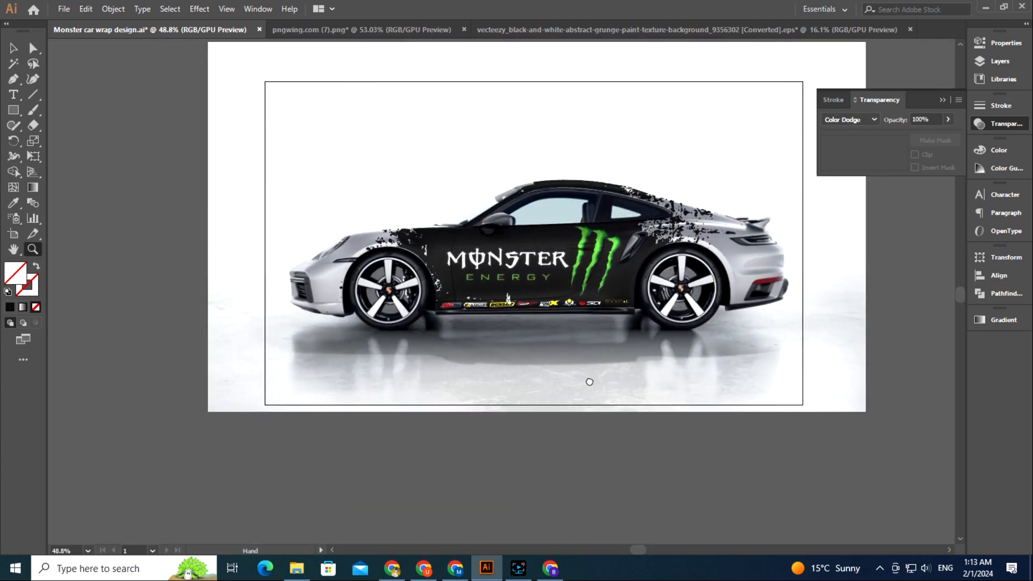
{"action": "key", "text": "z"}
{"action": "left_click_drag", "start_coordinate": [586, 266], "coordinate": [796, 384]}
{"action": "left_click_drag", "start_coordinate": [748, 455], "coordinate": [757, 269]}
{"action": "left_click_drag", "start_coordinate": [111, 279], "coordinate": [361, 508]}
{"action": "left_click_drag", "start_coordinate": [659, 331], "coordinate": [295, 319]}
{"action": "scroll", "coordinate": [558, 368], "scroll_direction": "down", "scroll_amount": 5}
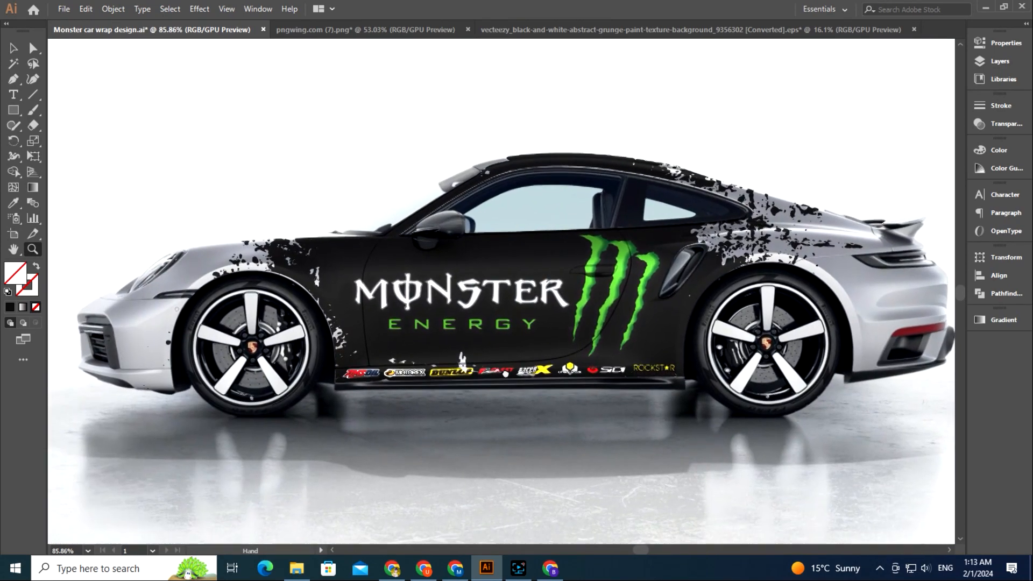
{"action": "left_click", "coordinate": [13, 48]}
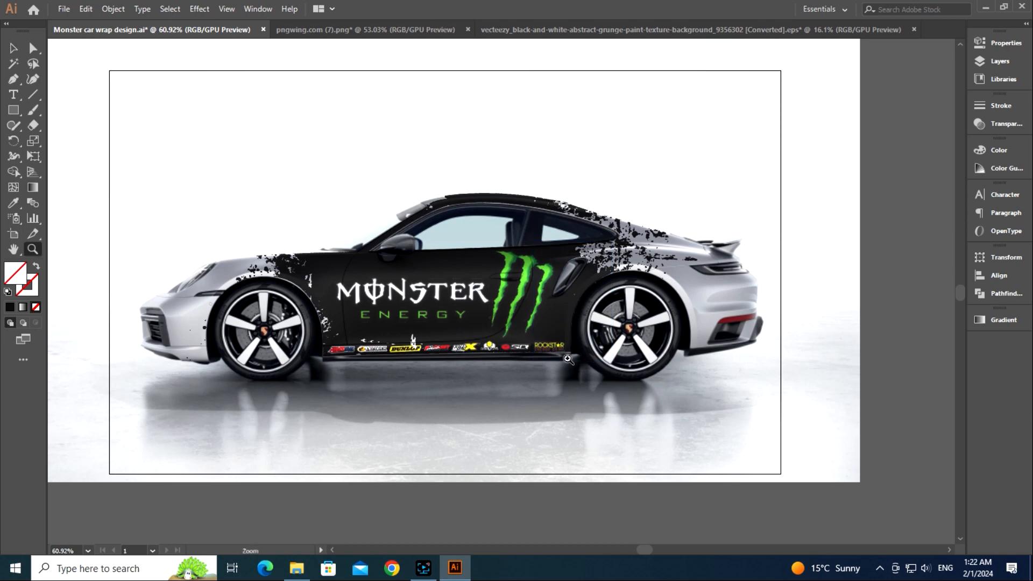
- Unlock the car photo, select all the artwork, and place a copy of it beside the original
{"action": "left_click_drag", "start_coordinate": [567, 359], "coordinate": [302, 283]}
{"action": "left_click", "coordinate": [14, 48]}
{"action": "left_click", "coordinate": [113, 9]}
{"action": "key", "text": "ctrl+a"}
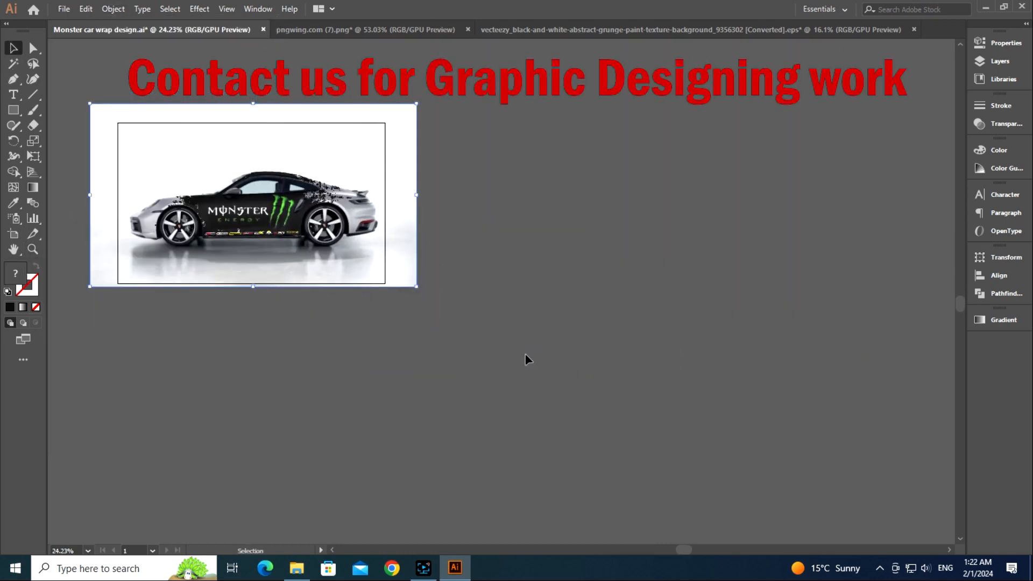
{"action": "left_click_drag", "start_coordinate": [299, 272], "coordinate": [640, 271]}
{"action": "left_click_drag", "start_coordinate": [579, 326], "coordinate": [581, 333]}
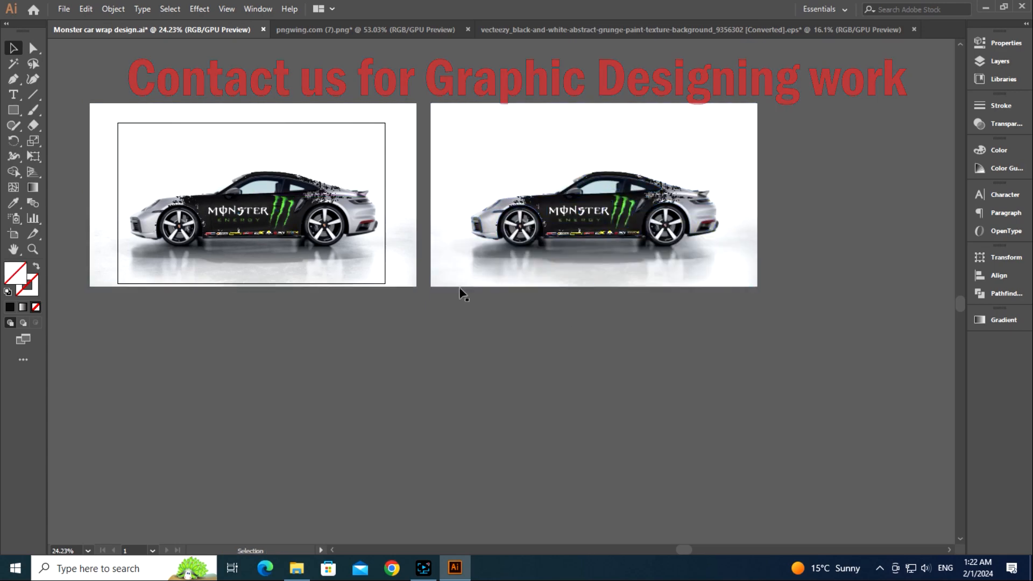
{"action": "left_click", "coordinate": [106, 17]}
{"action": "left_click", "coordinate": [580, 305]}
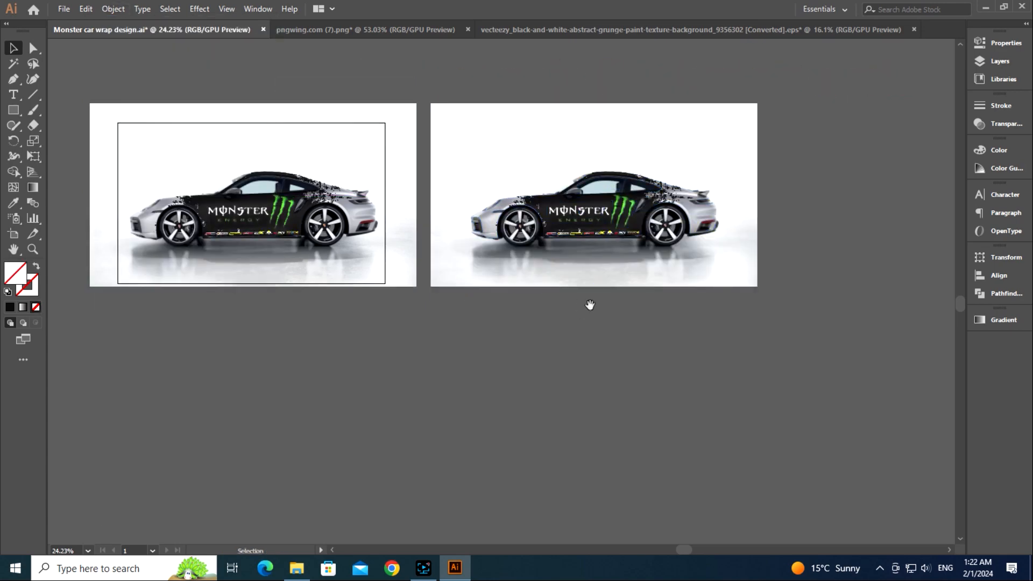
- Isolate the grunge clipping mask on the copied car and draw a rectangle covering the whole car body
{"action": "scroll", "coordinate": [554, 288], "scroll_direction": "right", "scroll_amount": 3}
{"action": "key", "text": "z"}
{"action": "left_click", "coordinate": [540, 333]}
{"action": "left_click", "coordinate": [388, 280]}
{"action": "left_click", "coordinate": [14, 48]}
{"action": "right_click", "coordinate": [281, 224]}
{"action": "left_click", "coordinate": [348, 315]}
{"action": "left_click_drag", "start_coordinate": [75, 124], "coordinate": [785, 347]}
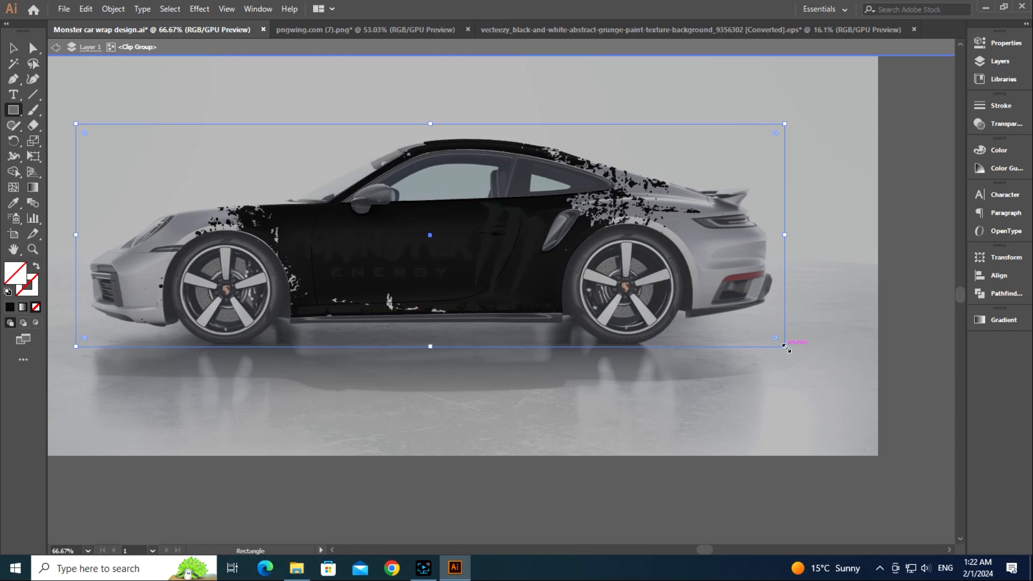
- Fill the rectangle with green #20B700 and send it backward behind the black grunge texture
{"action": "double_click", "coordinate": [17, 278]}
{"action": "left_click", "coordinate": [301, 278]}
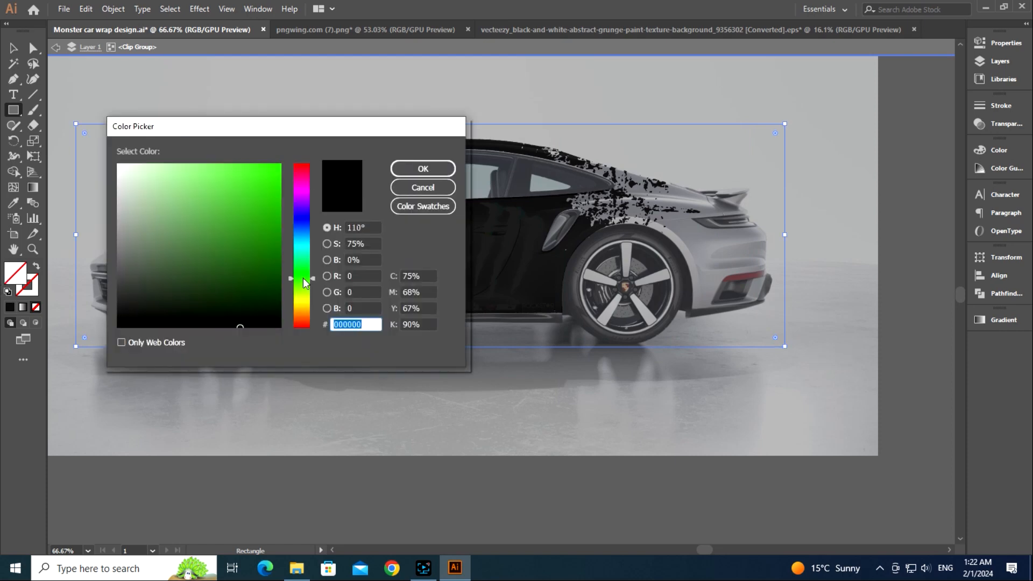
{"action": "left_click", "coordinate": [280, 206]}
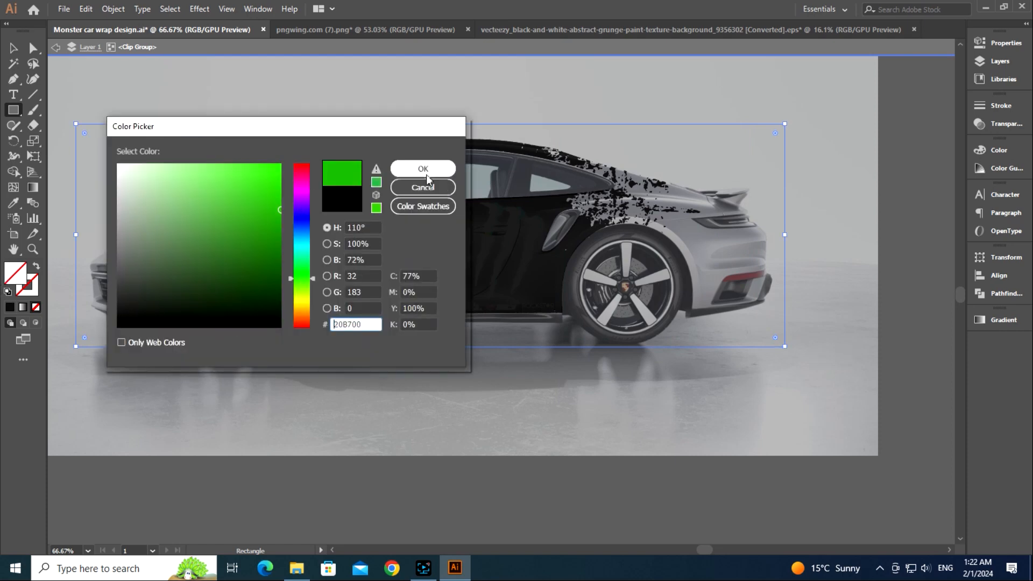
{"action": "left_click", "coordinate": [424, 170]}
{"action": "key", "text": "ctrl+bracketleft"}
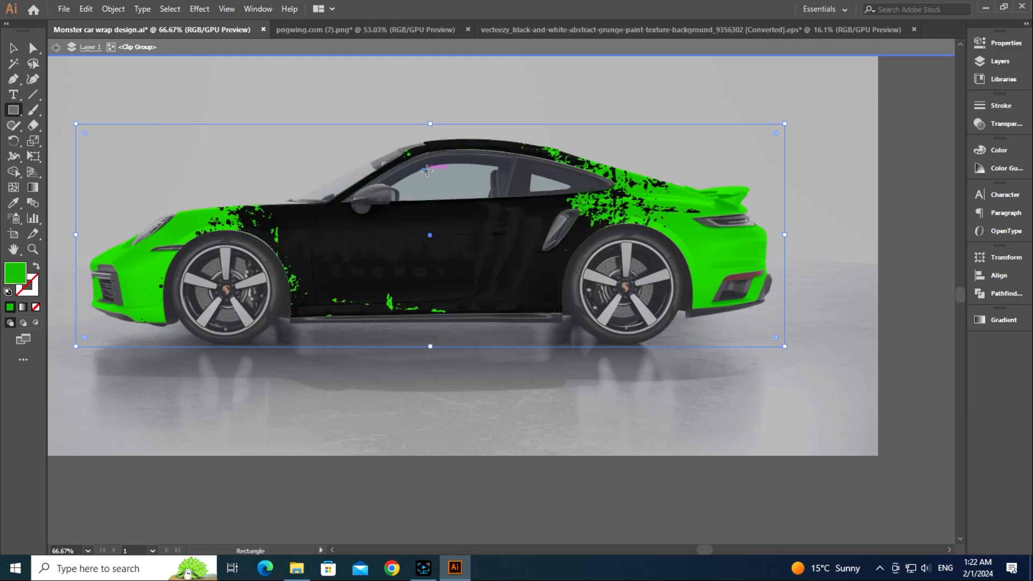
- Set the green rectangle's fill to #20A500 and leave isolation of the clipping mask
{"action": "double_click", "coordinate": [15, 272]}
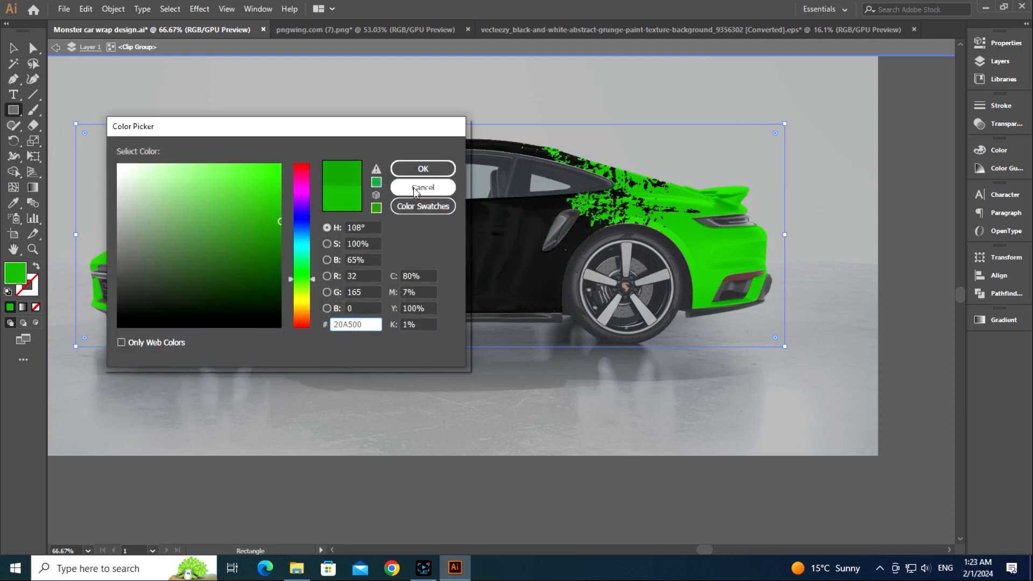
{"action": "left_click", "coordinate": [414, 188]}
{"action": "double_click", "coordinate": [882, 312]}
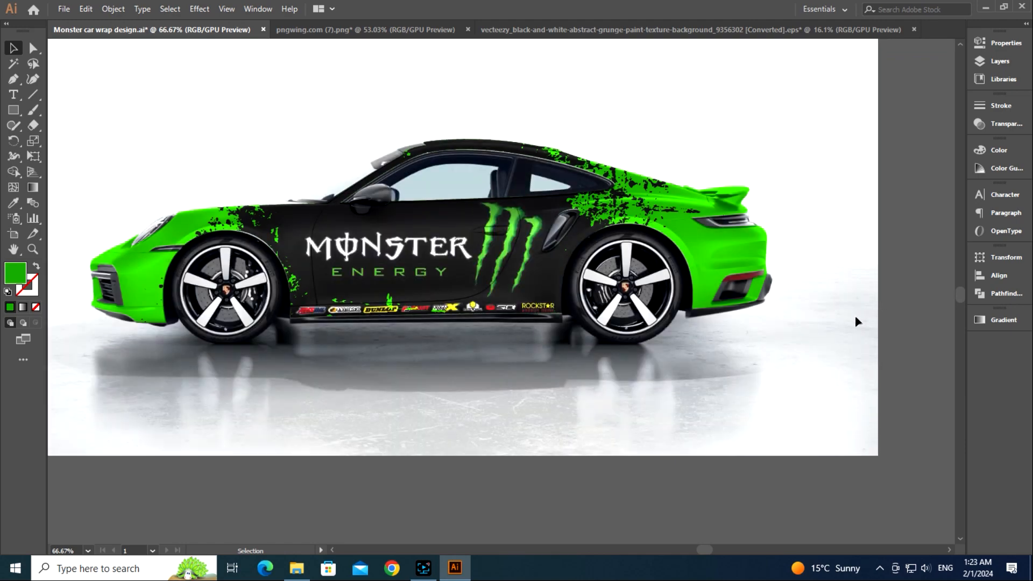
- Isolate the clipping mask on the copied car again and darken the green rectangle's fill to about #239B02
{"action": "left_click", "coordinate": [768, 285]}
{"action": "right_click", "coordinate": [749, 260]}
{"action": "left_click", "coordinate": [779, 344]}
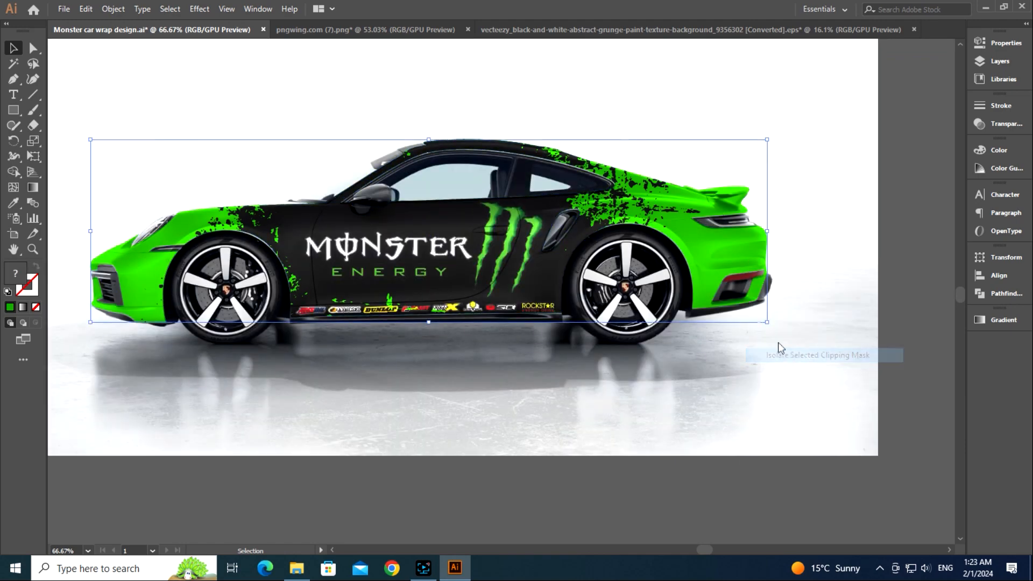
{"action": "double_click", "coordinate": [13, 274]}
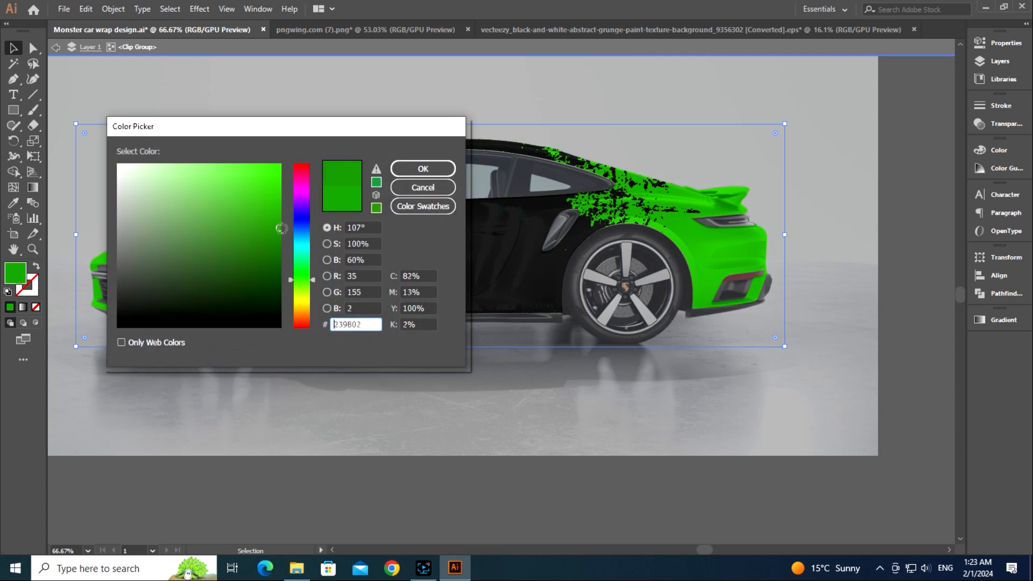
{"action": "left_click", "coordinate": [423, 168]}
{"action": "double_click", "coordinate": [892, 280]}
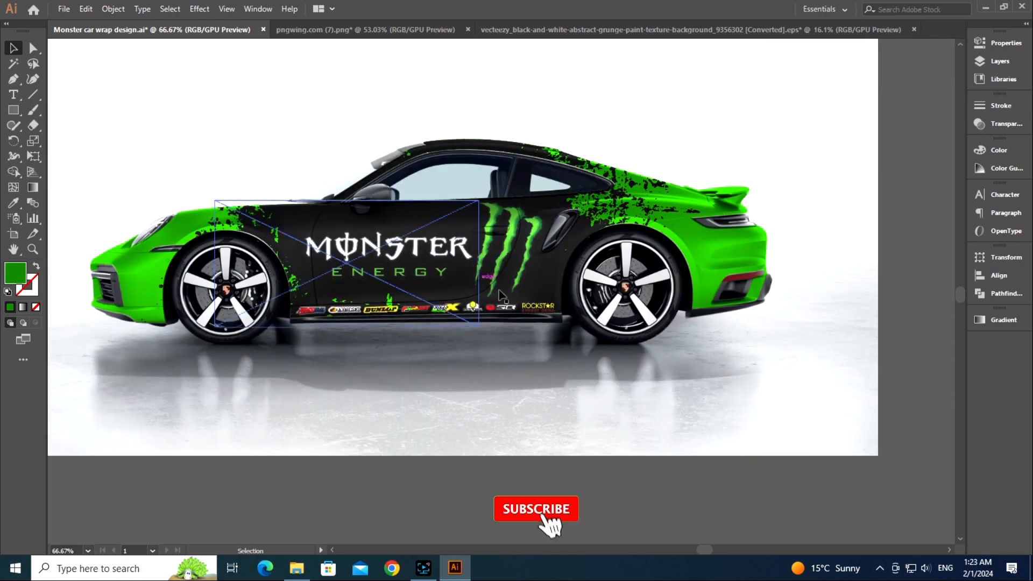
- Select the Monster wordmark and claw logo on the green car and try pasting copies in front of them
{"action": "left_click", "coordinate": [428, 299]}
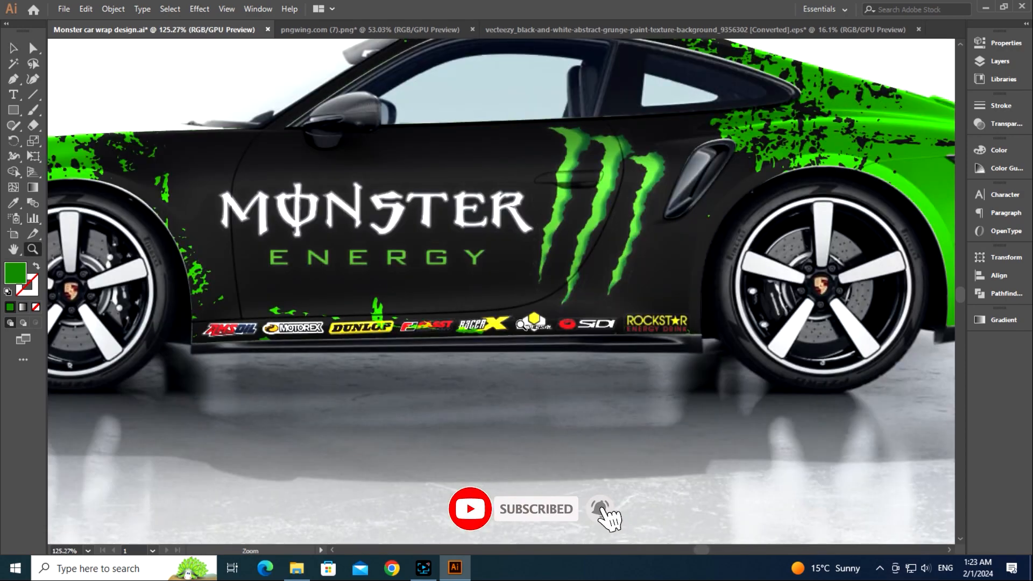
{"action": "left_click", "coordinate": [463, 213]}
{"action": "left_click", "coordinate": [608, 215], "text": "shift"}
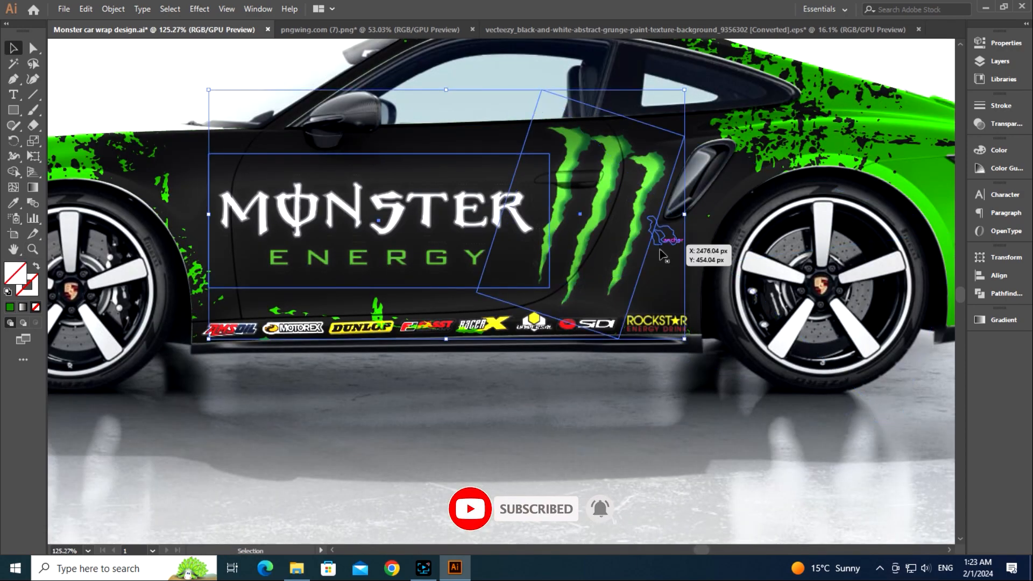
{"action": "key", "text": "ctrl+f"}
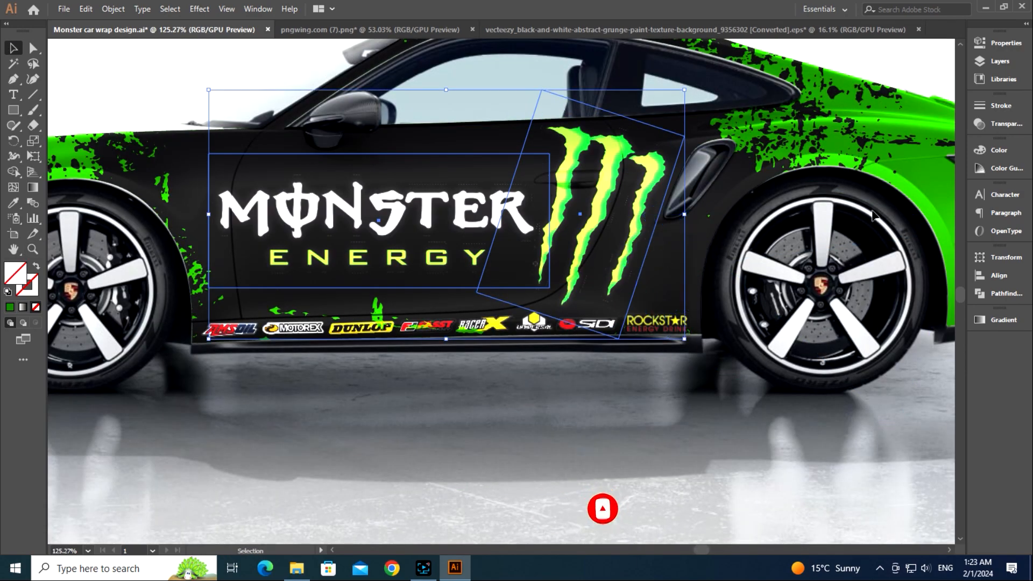
{"action": "key", "text": "ctrl+z"}
- Try other blend modes on the Monster wordmark and claw logo, including Overlay and Color Burn
{"action": "left_click", "coordinate": [1000, 124]}
{"action": "left_click", "coordinate": [850, 120]}
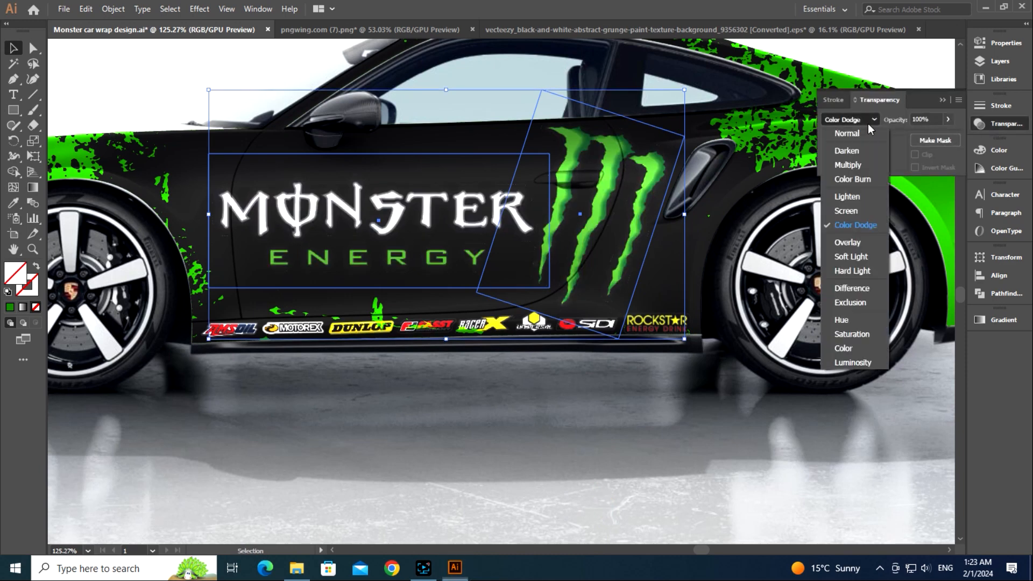
{"action": "left_click", "coordinate": [861, 247]}
{"action": "key", "text": "a"}
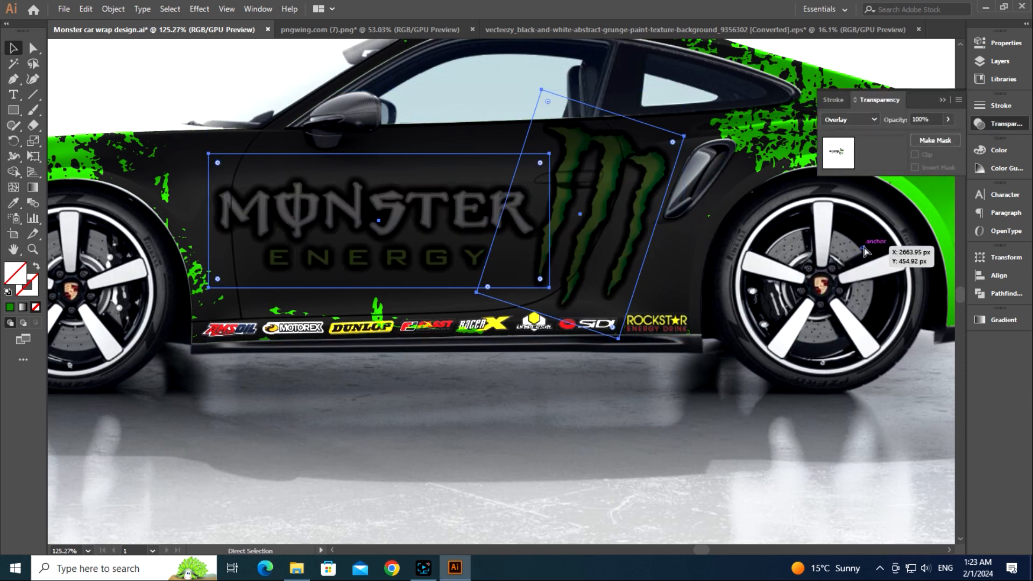
{"action": "key", "text": "v"}
{"action": "left_click", "coordinate": [850, 120]}
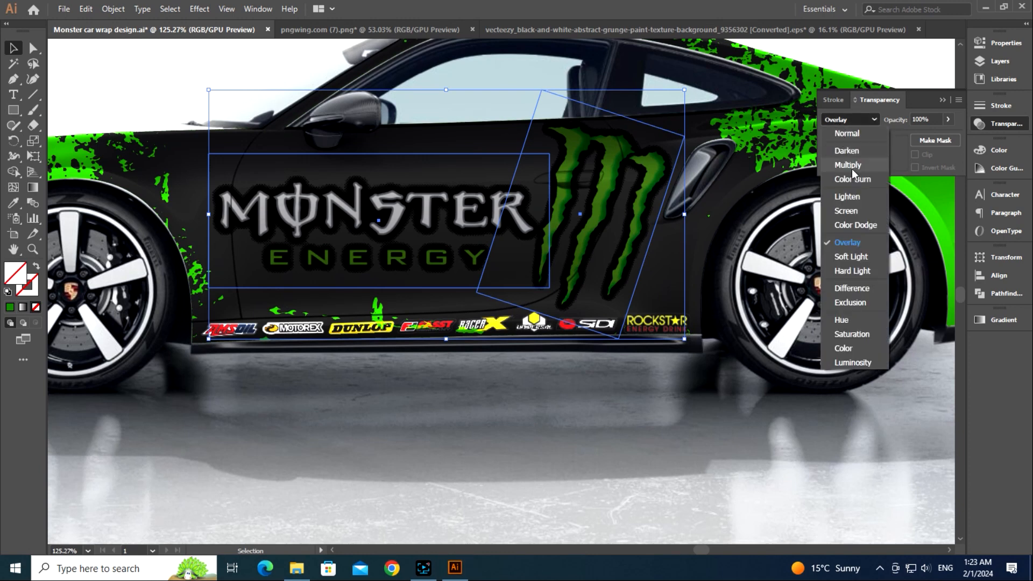
{"action": "left_click", "coordinate": [854, 198]}
{"action": "left_click", "coordinate": [850, 119]}
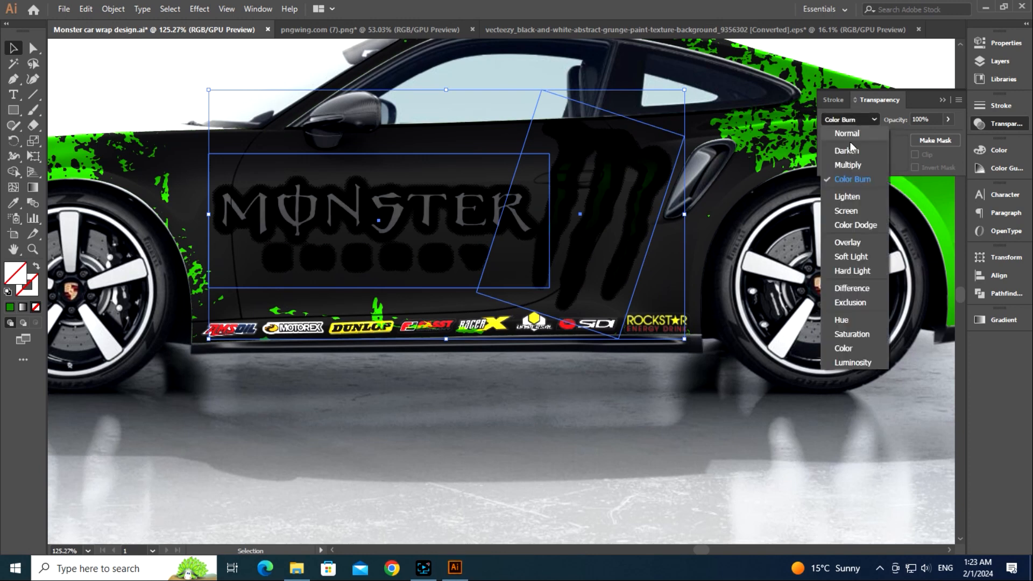
{"action": "left_click", "coordinate": [856, 166]}
- Set the blend mode of the Monster wordmark and claw logo to Hard Light and deselect them
{"action": "left_click", "coordinate": [850, 119]}
{"action": "left_click", "coordinate": [853, 271]}
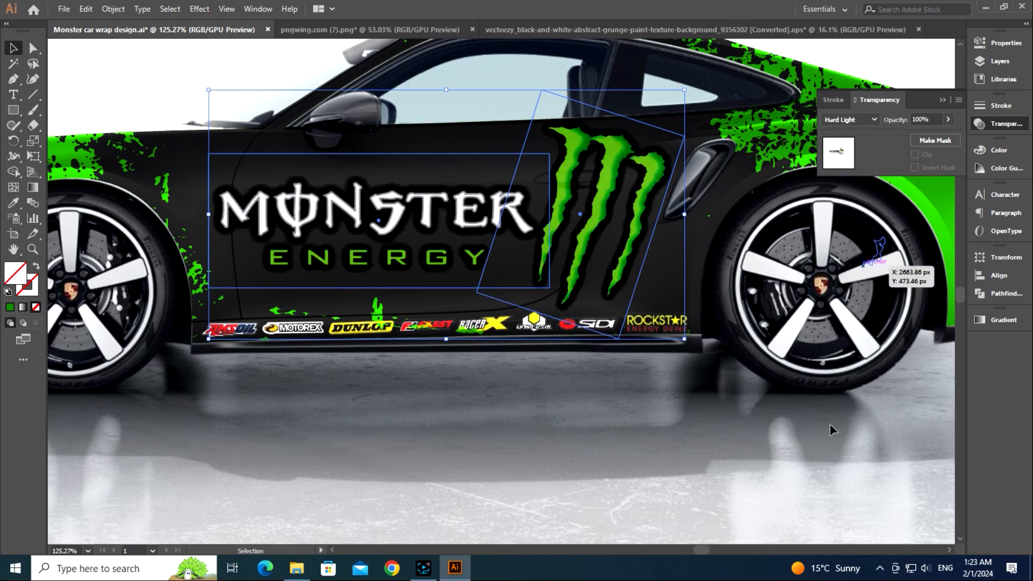
{"action": "key", "text": "ctrl+shift+a"}
- Isolate the green car's clipping mask, give the rectangle a slightly darker green fill, and leave isolation
{"action": "key", "text": "z"}
{"action": "scroll", "coordinate": [657, 360], "scroll_direction": "down", "scroll_amount": 2}
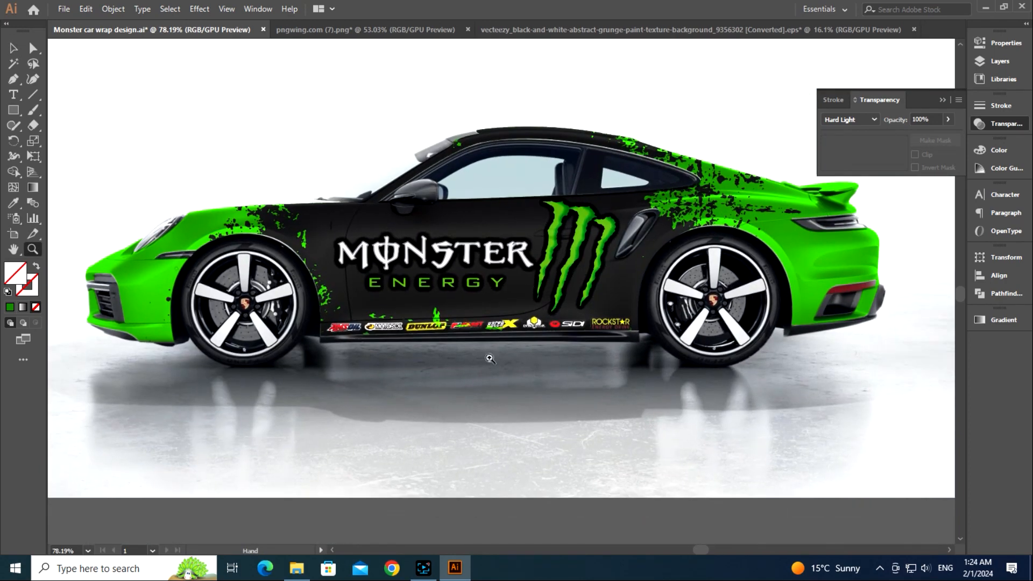
{"action": "scroll", "coordinate": [449, 292], "scroll_direction": "up", "scroll_amount": 2}
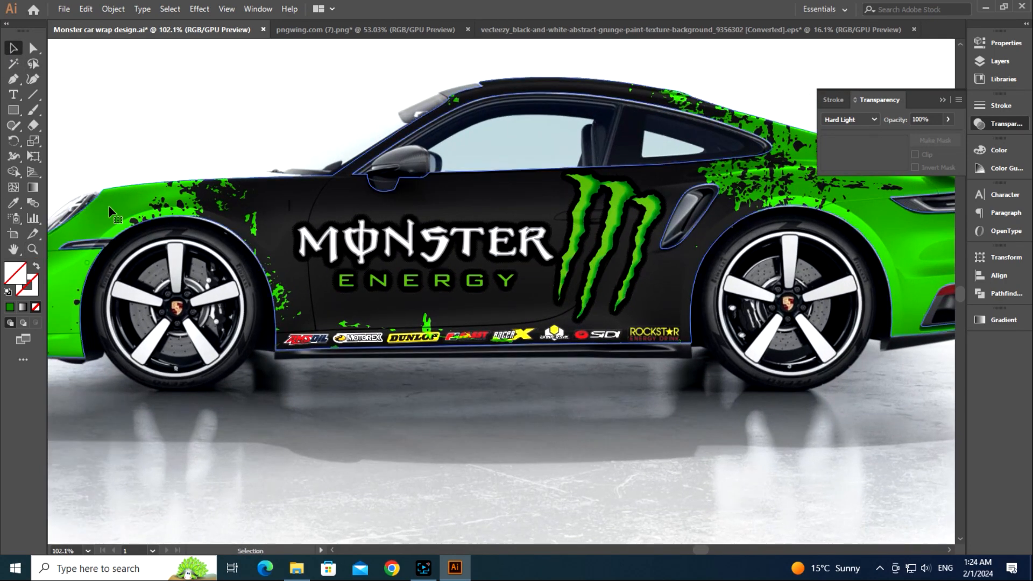
{"action": "right_click", "coordinate": [109, 206]}
{"action": "left_click", "coordinate": [163, 299]}
{"action": "left_click", "coordinate": [105, 217]}
{"action": "double_click", "coordinate": [15, 273]}
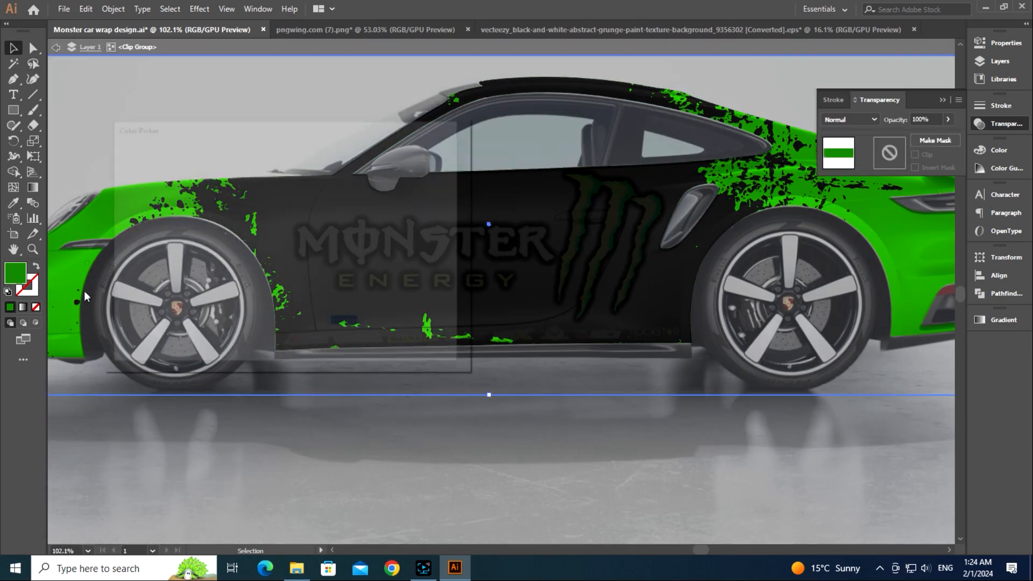
{"action": "left_click", "coordinate": [423, 169]}
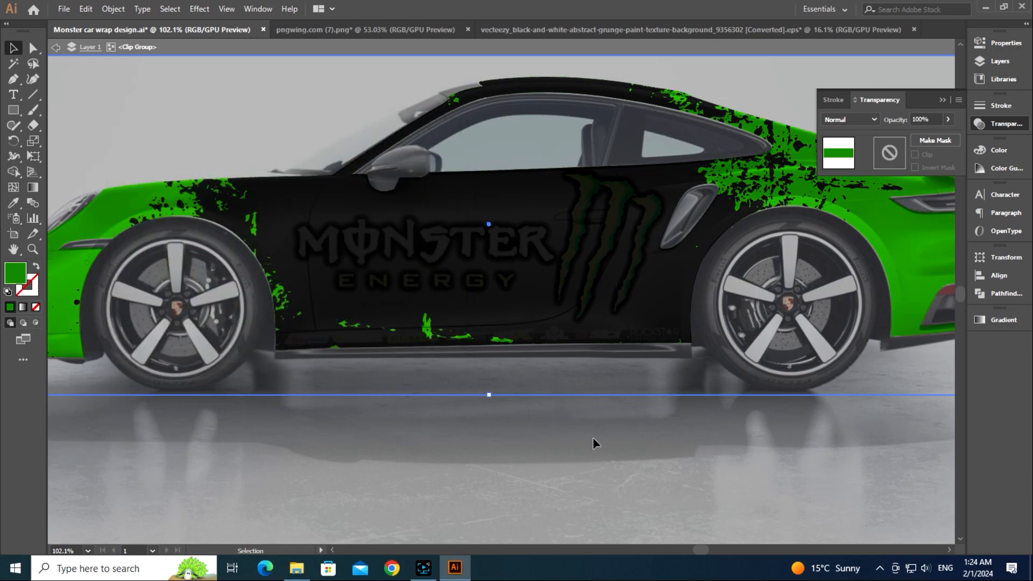
{"action": "key", "text": "Escape"}
- Examine the green version of the wrap as a whole and close up, checking its color, grunge edges and logos
{"action": "key", "text": "z"}
{"action": "left_click_drag", "start_coordinate": [586, 421], "coordinate": [549, 420]}
{"action": "left_click_drag", "start_coordinate": [614, 403], "coordinate": [575, 285]}
{"action": "left_click", "coordinate": [981, 125]}
{"action": "key", "text": "z"}
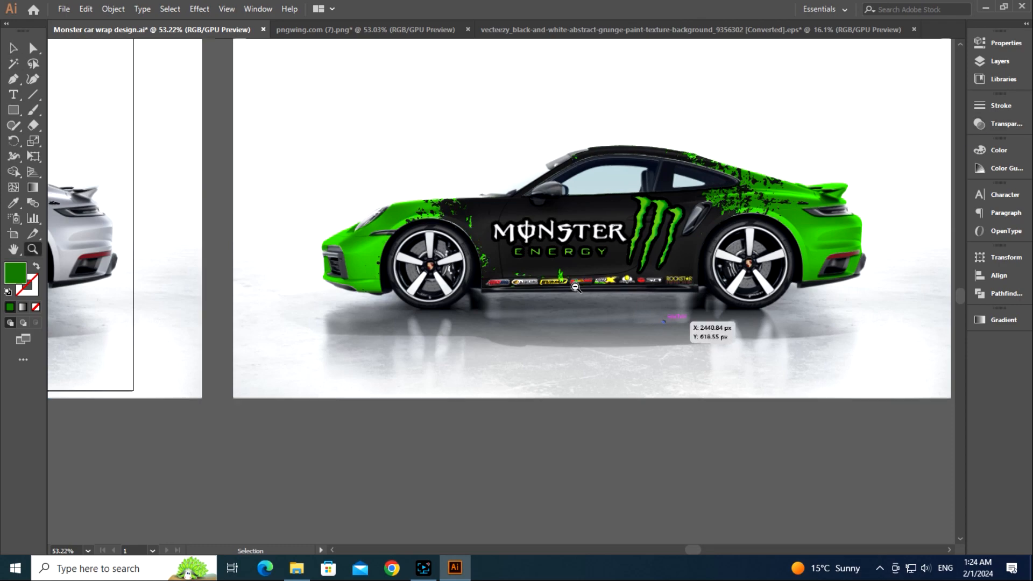
{"action": "left_click_drag", "start_coordinate": [510, 323], "coordinate": [346, 286]}
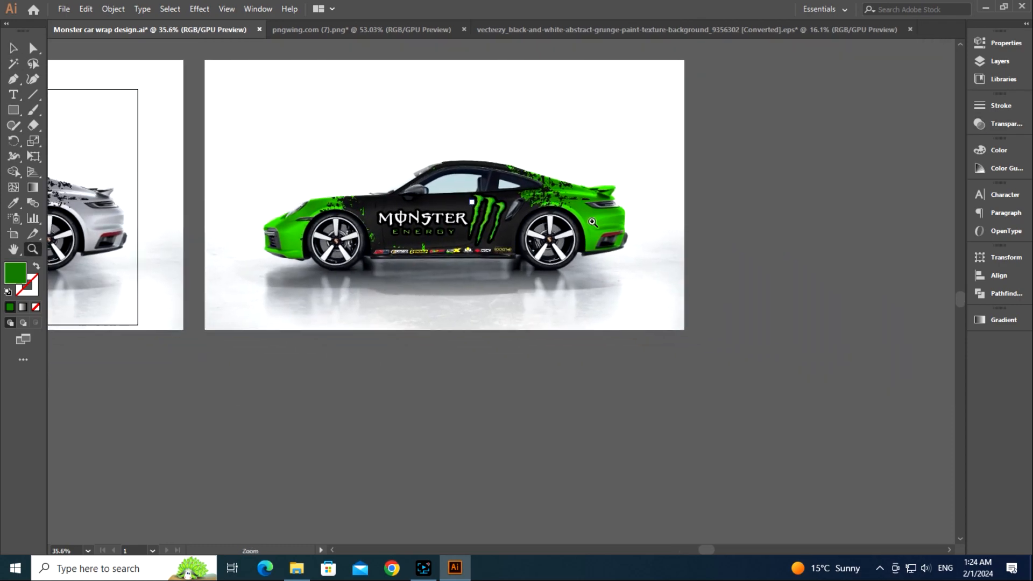
{"action": "left_click_drag", "start_coordinate": [545, 217], "coordinate": [708, 232]}
{"action": "left_click_drag", "start_coordinate": [760, 323], "coordinate": [661, 295]}
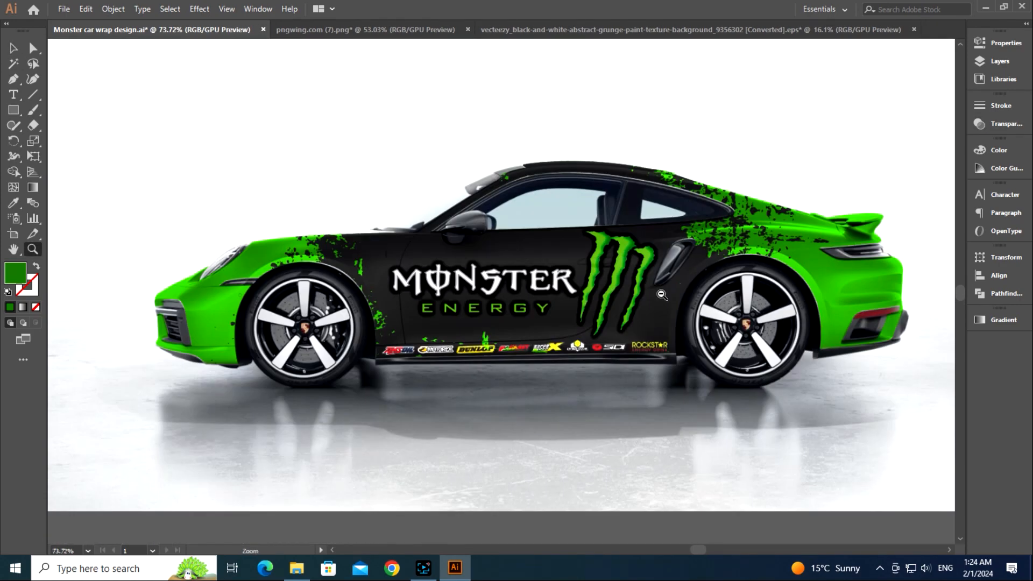
{"action": "left_click_drag", "start_coordinate": [669, 332], "coordinate": [653, 282]}
{"action": "left_click_drag", "start_coordinate": [708, 323], "coordinate": [676, 316]}
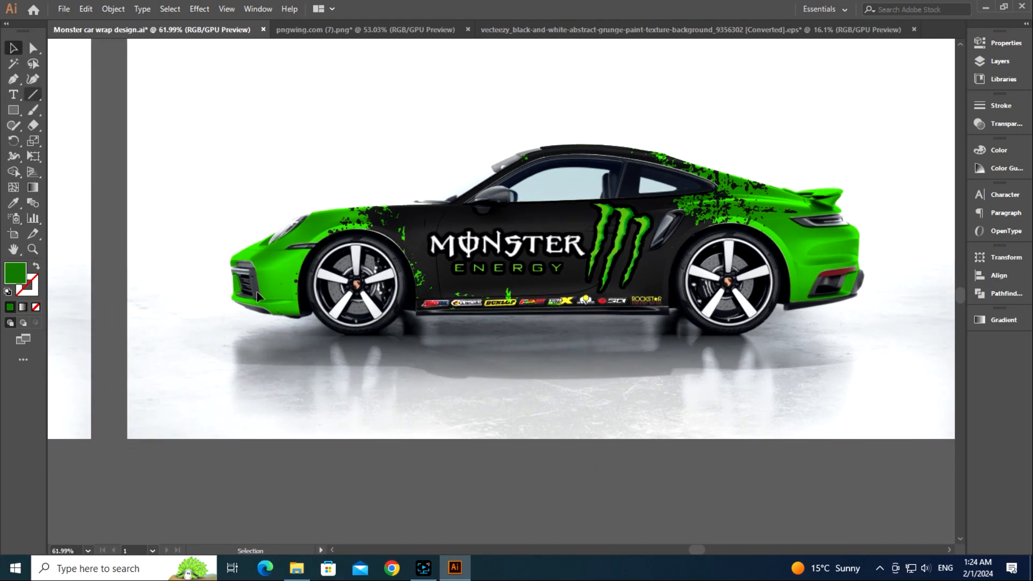
{"action": "left_click_drag", "start_coordinate": [544, 388], "coordinate": [597, 371]}
- Examine the original silver version of the wrap for comparison with the green copy
{"action": "left_click_drag", "start_coordinate": [346, 294], "coordinate": [626, 316]}
{"action": "left_click_drag", "start_coordinate": [751, 265], "coordinate": [756, 264]}
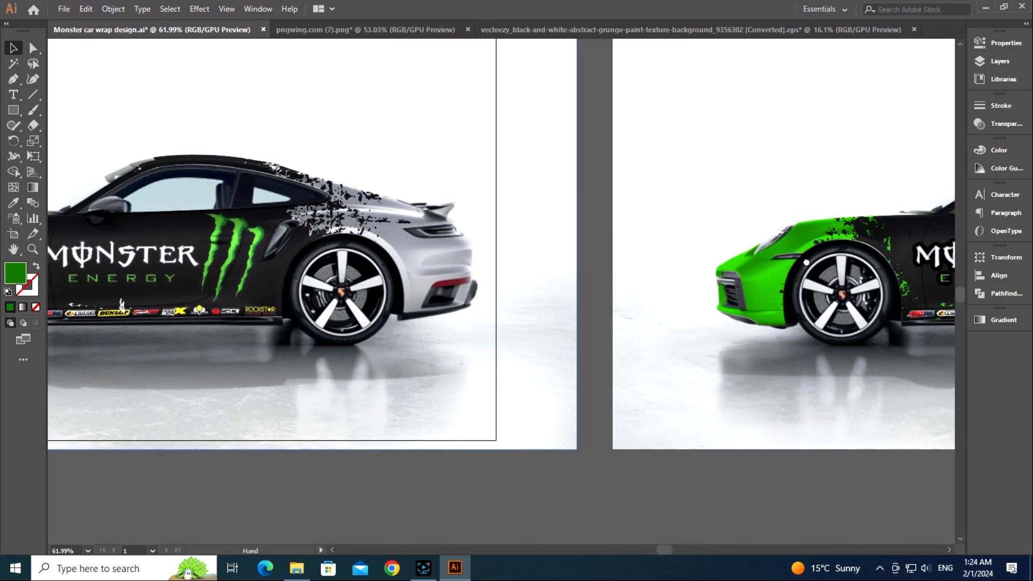
{"action": "left_click_drag", "start_coordinate": [200, 291], "coordinate": [615, 270]}
{"action": "left_click_drag", "start_coordinate": [544, 286], "coordinate": [484, 293]}
{"action": "left_click_drag", "start_coordinate": [537, 235], "coordinate": [585, 259]}
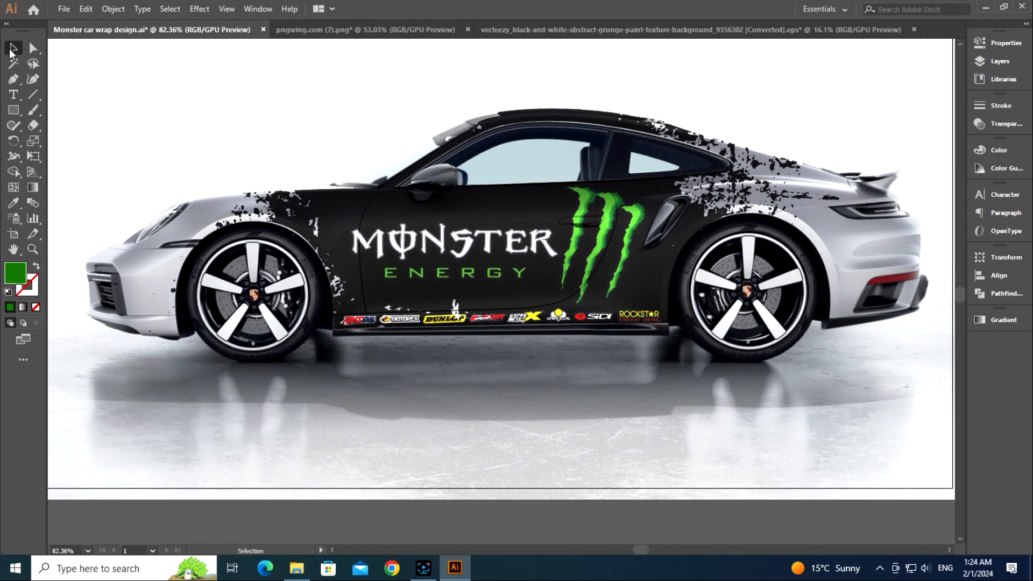
{"action": "left_click_drag", "start_coordinate": [533, 375], "coordinate": [533, 392]}
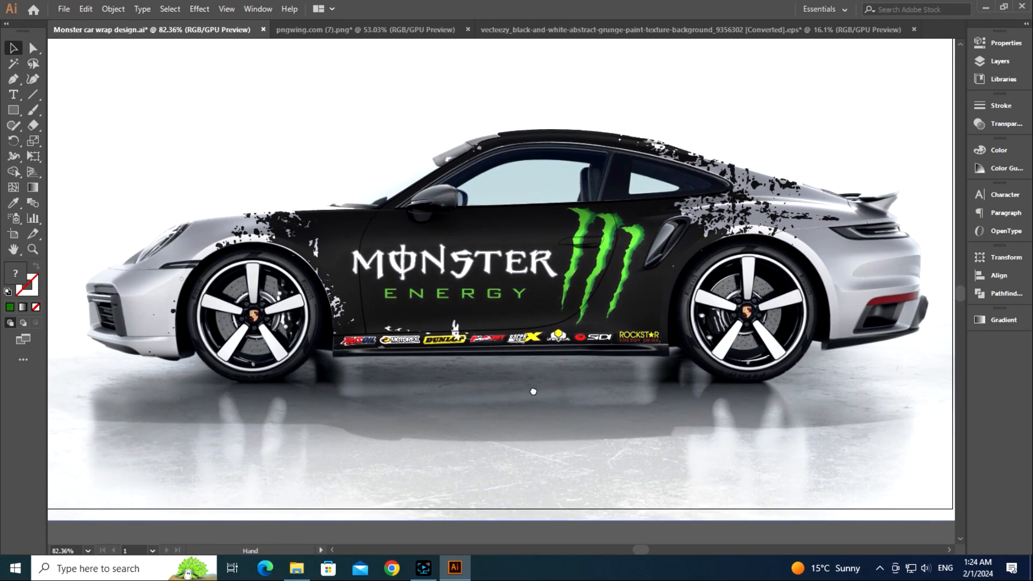